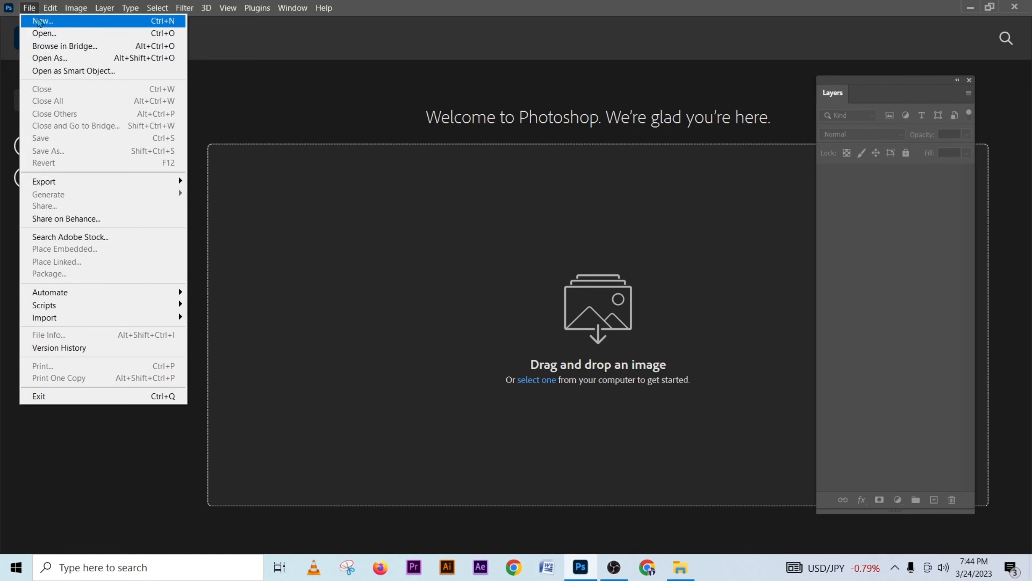
# Step: Start a new document measured in pixels and set its width to 1280
pyautogui.click(41, 21)
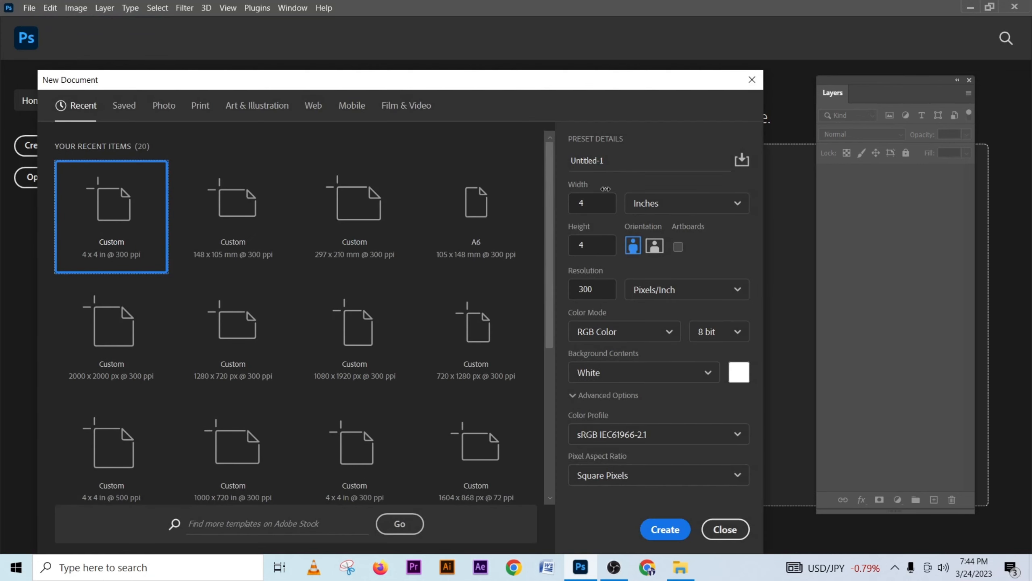
pyautogui.click(597, 206)
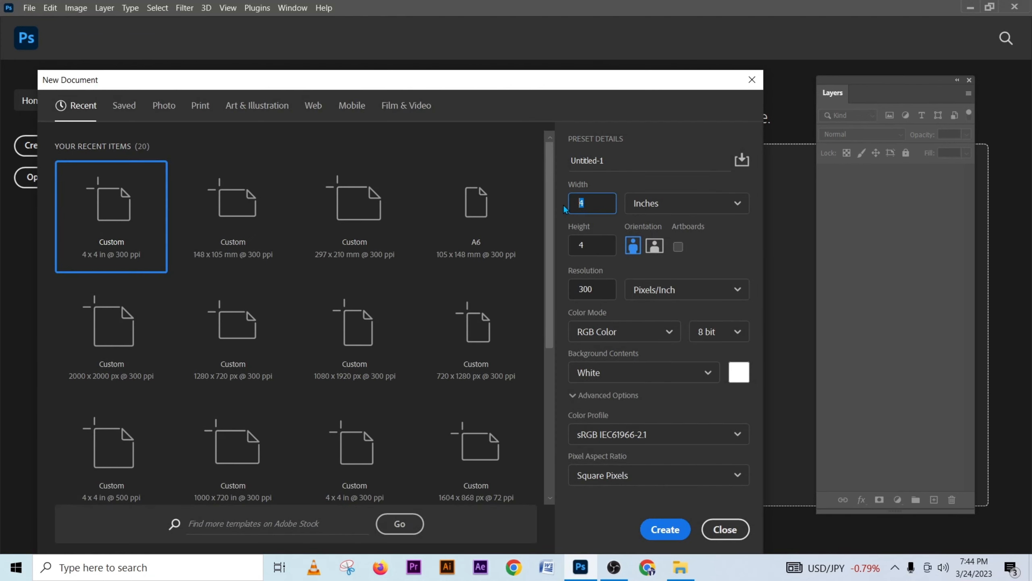
pyautogui.write('1280')
pyautogui.click(592, 248)
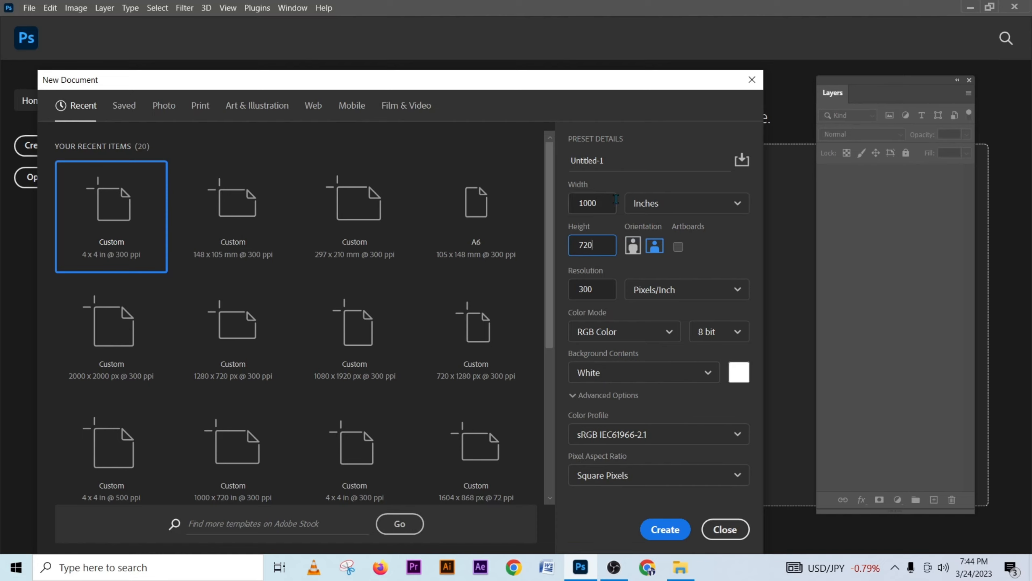
pyautogui.click(668, 203)
pyautogui.click(659, 228)
pyautogui.moveTo(607, 204); pyautogui.dragTo(563, 209)
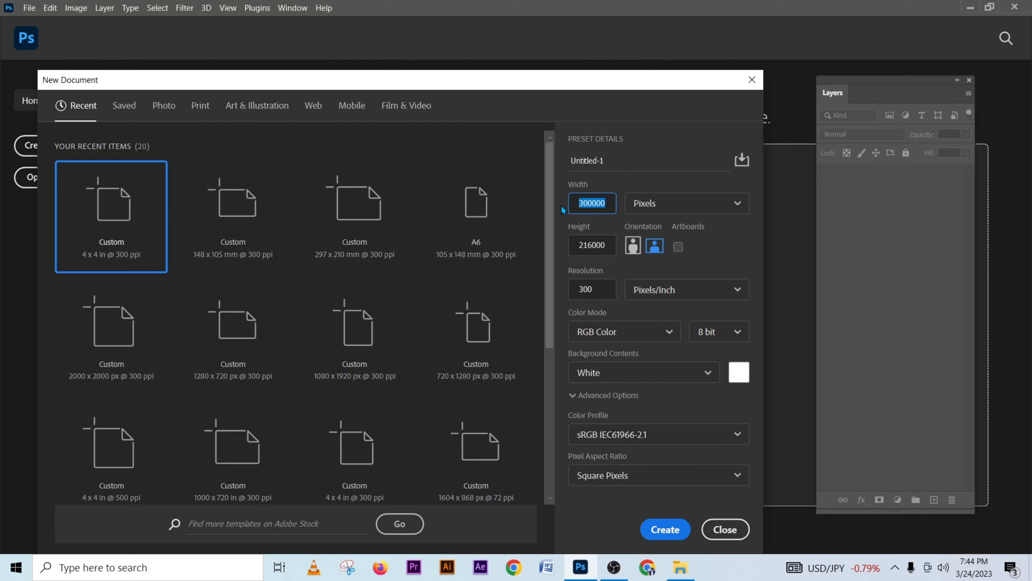
pyautogui.write('1280')
# Step: Set the new document's height to 720 pixels with landscape orientation and create it
pyautogui.click(630, 246)
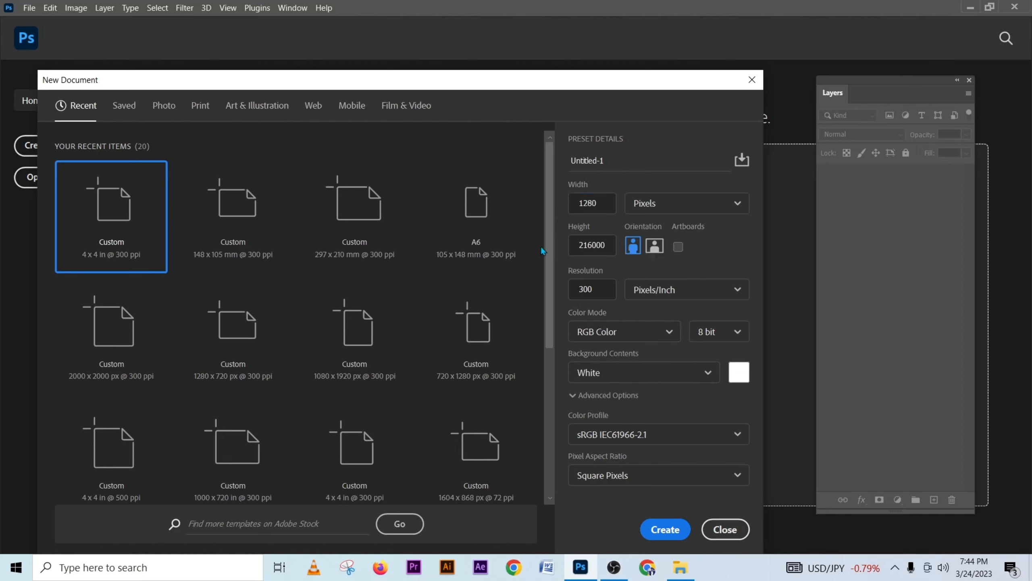
pyautogui.moveTo(615, 245); pyautogui.dragTo(569, 246)
pyautogui.write('720')
pyautogui.click(654, 246)
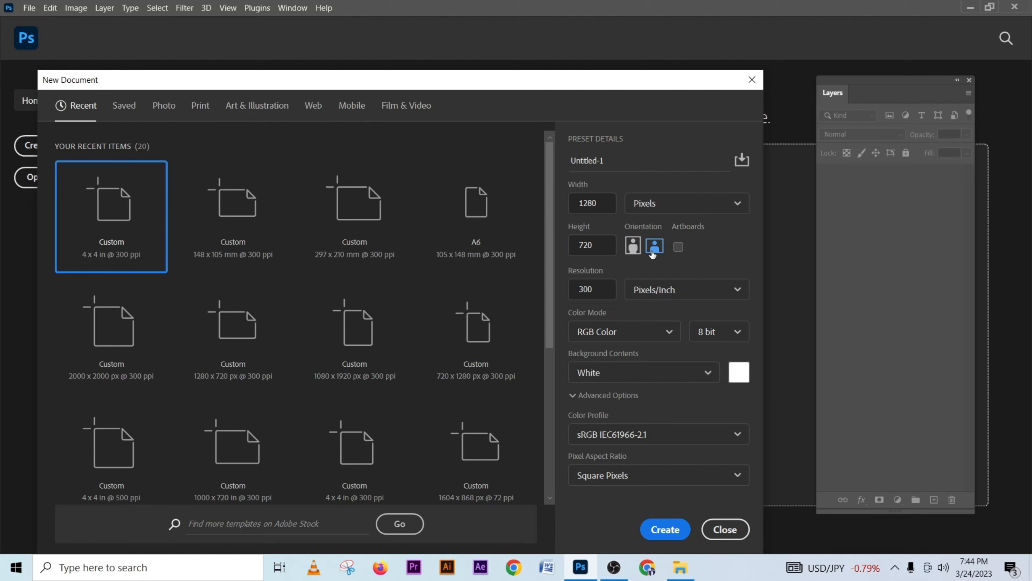
pyautogui.click(658, 531)
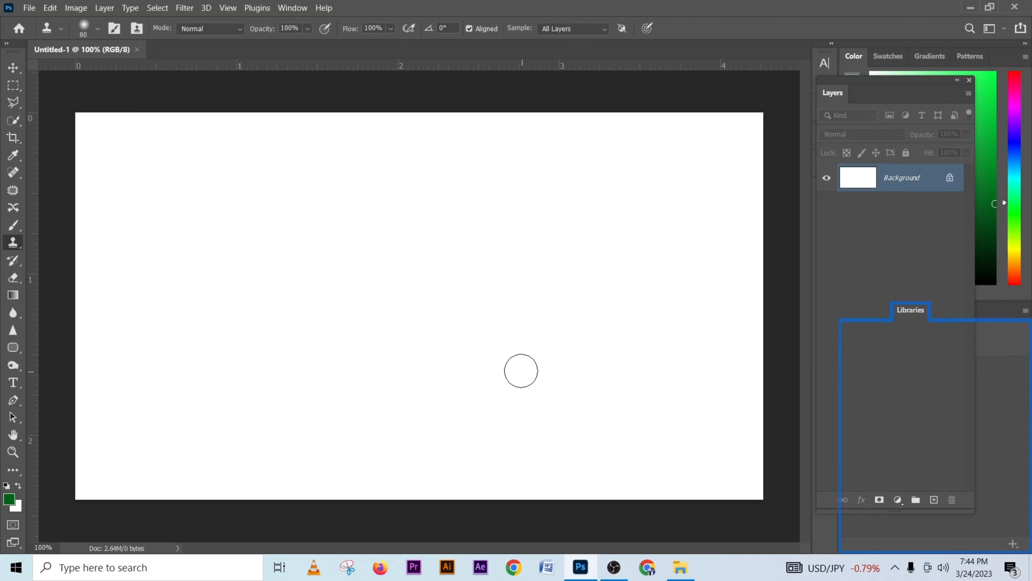
# Step: Place the bulb image you-will-never-leave-me-dark-anymore from the bulb manipulation folder into the document
pyautogui.click(582, 569)
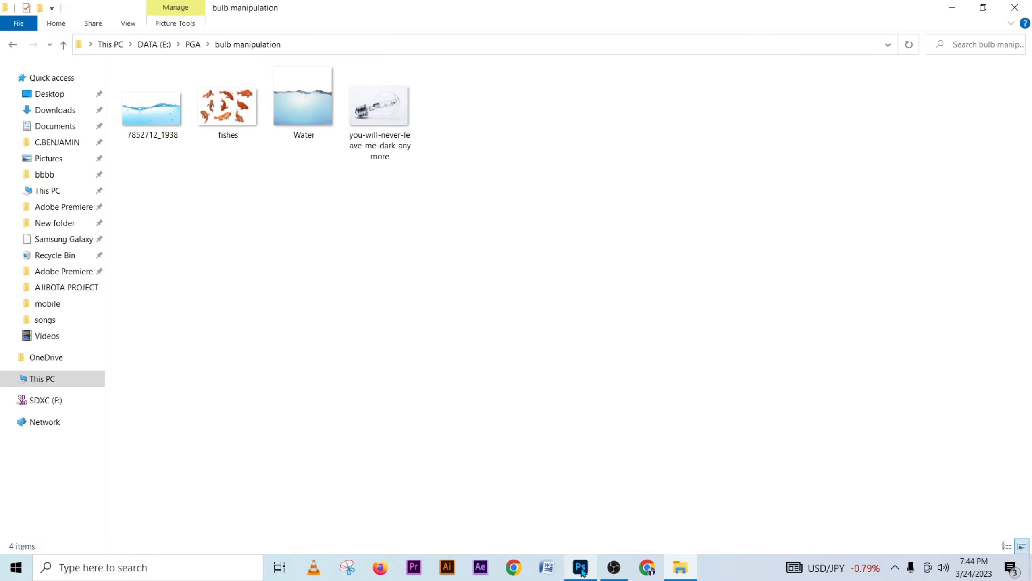
pyautogui.click(581, 569)
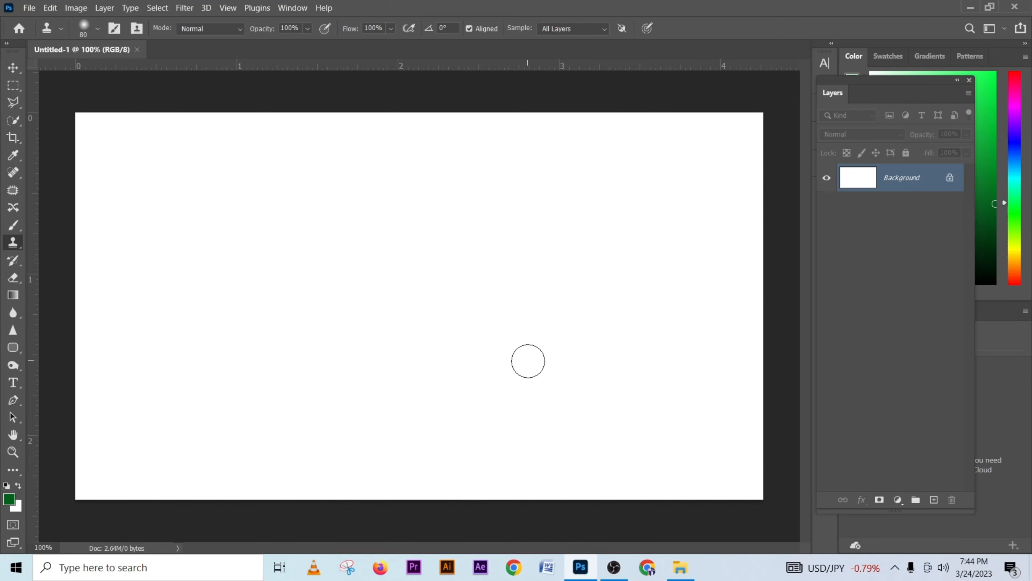
pyautogui.click(586, 568)
pyautogui.moveTo(378, 118); pyautogui.dragTo(477, 371)
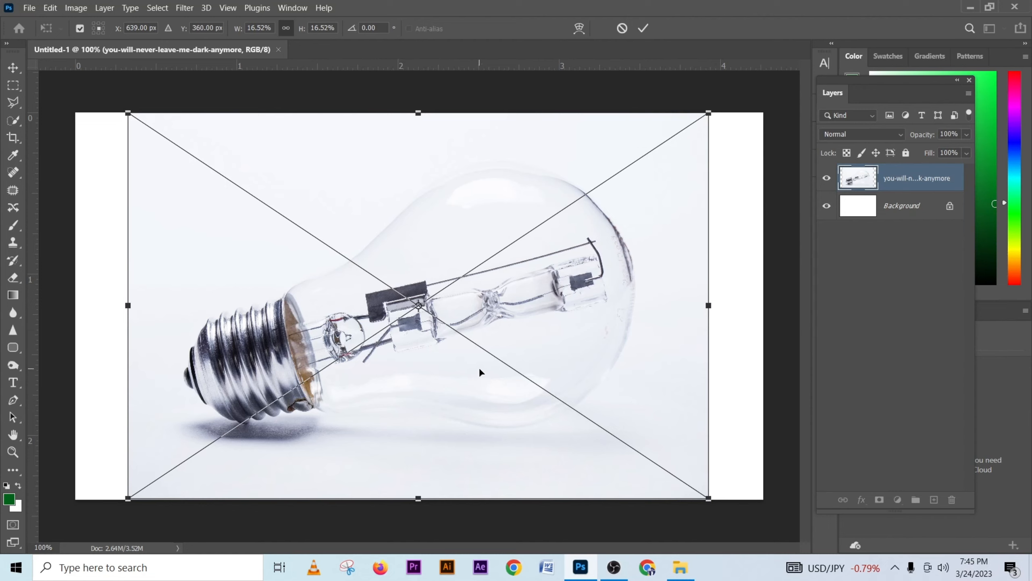
# Step: Flip the placed bulb image horizontally and commit the placement
pyautogui.rightClick(479, 372)
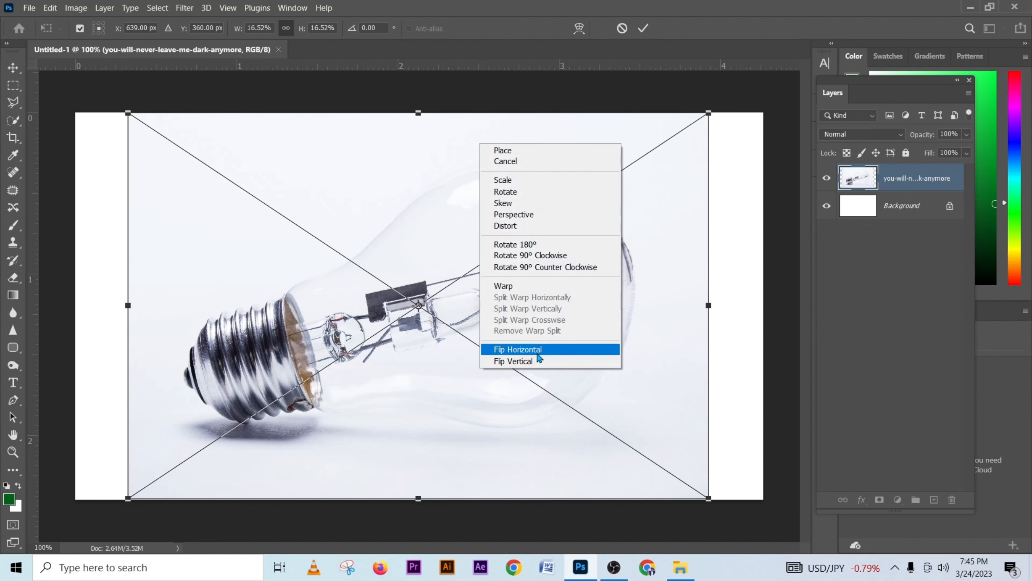
pyautogui.click(524, 350)
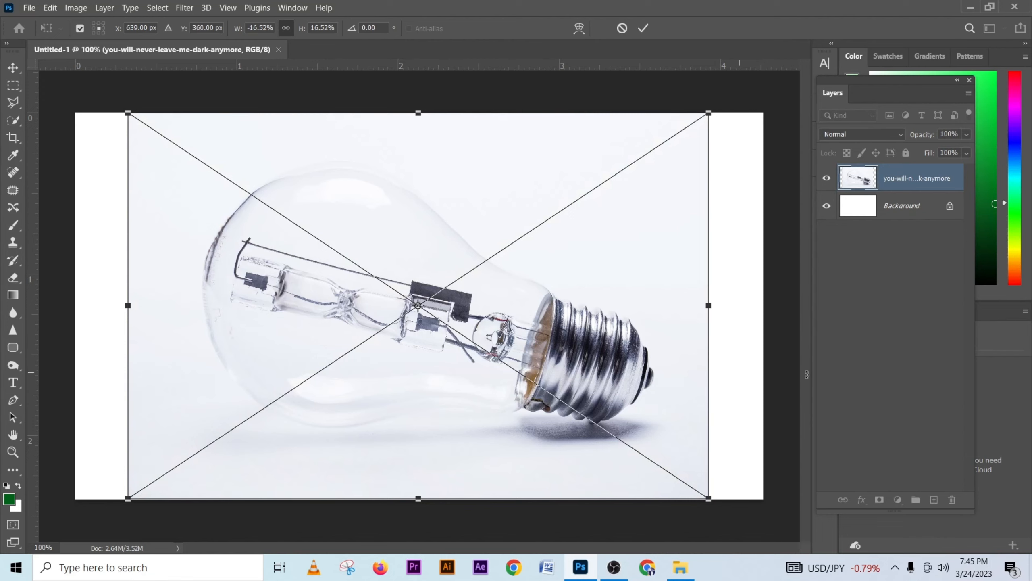
pyautogui.press('s')
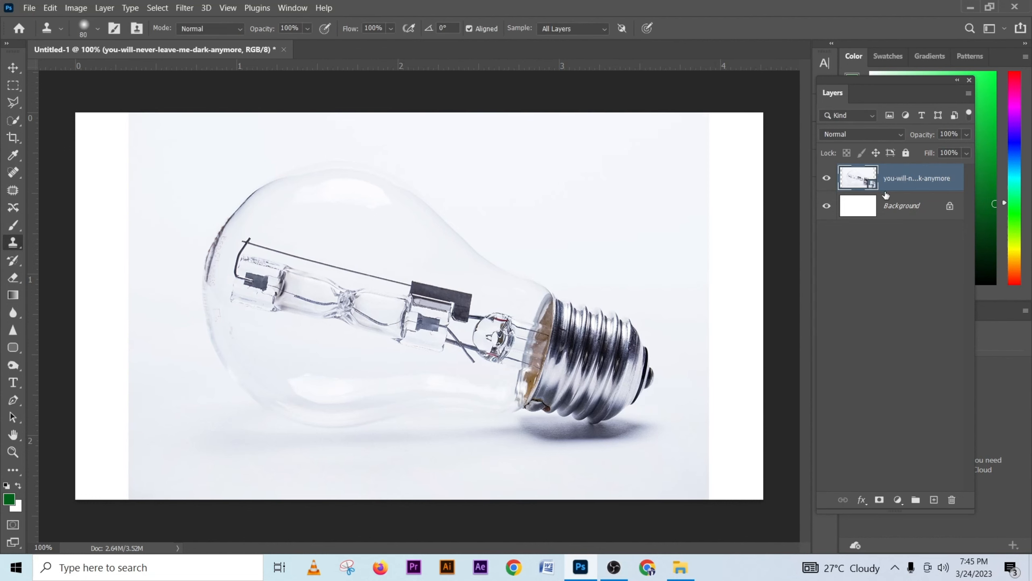
# Step: Scale the bulb image down proportionally around its centre to about 11.6%
pyautogui.hotkey('ctrl', 't')
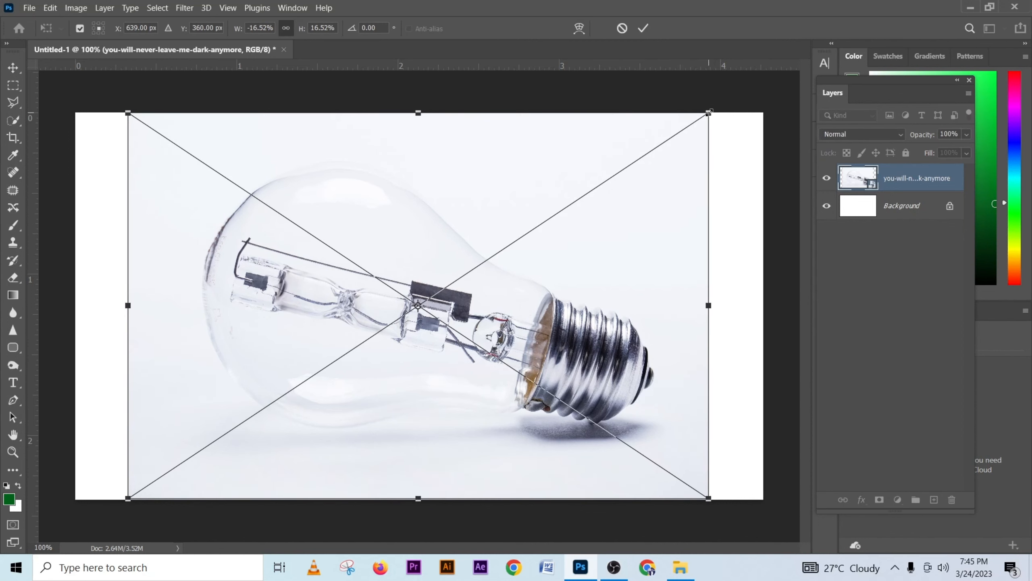
pyautogui.moveTo(709, 113); pyautogui.dragTo(640, 196)
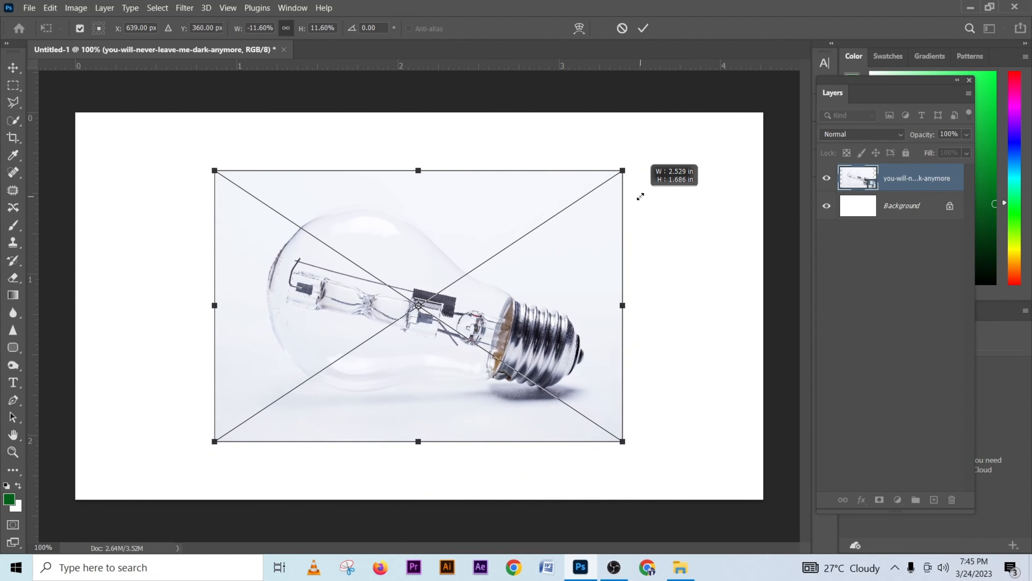
pyautogui.click(645, 28)
pyautogui.press('s')
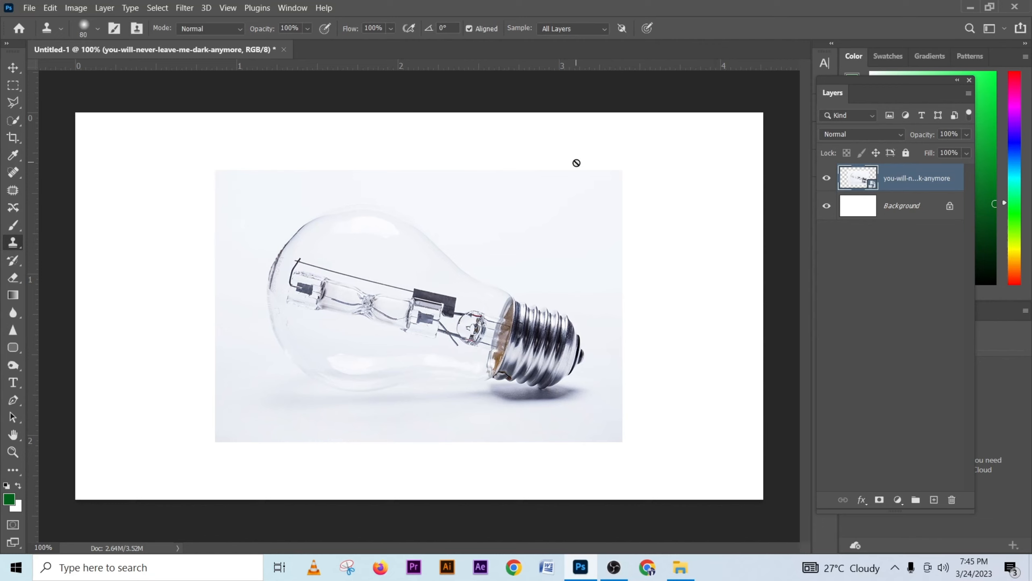
# Step: Try to use Content-Aware Scale on a rectangular selection across the upper part of the canvas
pyautogui.click(13, 85)
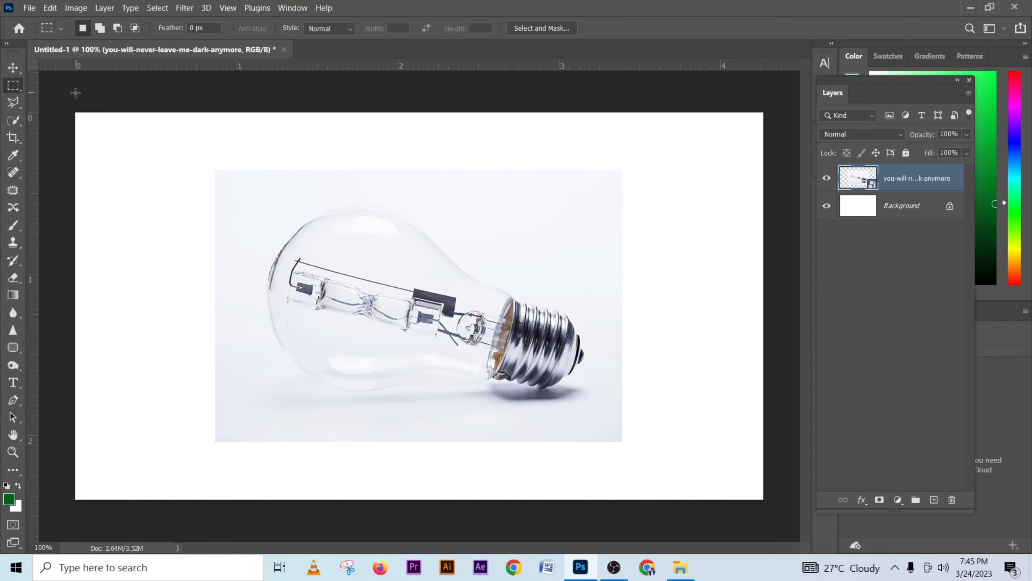
pyautogui.moveTo(75, 94); pyautogui.dragTo(781, 199)
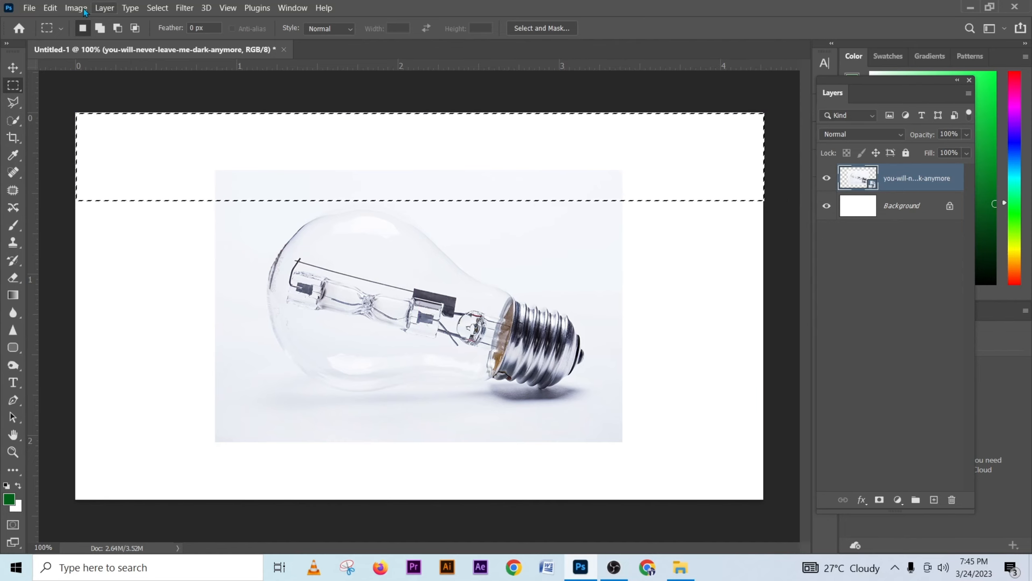
pyautogui.click(51, 7)
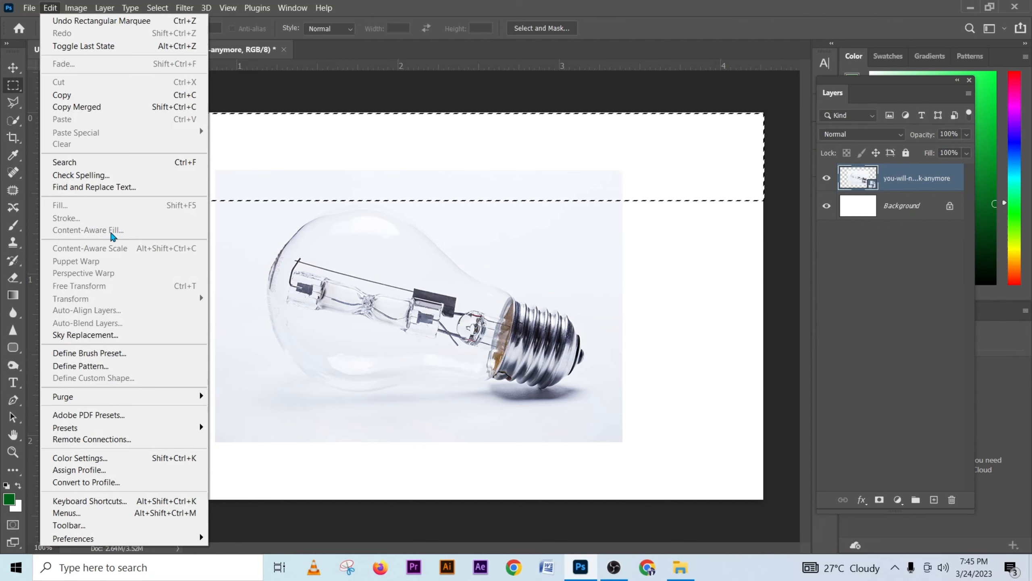
pyautogui.click(375, 92)
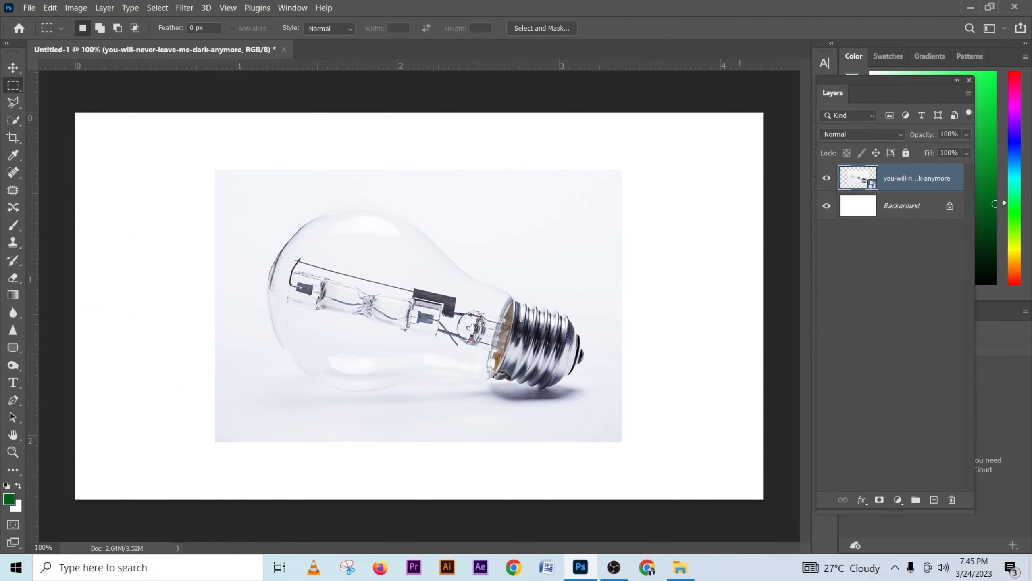
# Step: Rasterize the bulb layer and stretch its upper strip past the canvas's top edge with Content-Aware Scale, about 478% in height
pyautogui.rightClick(957, 173)
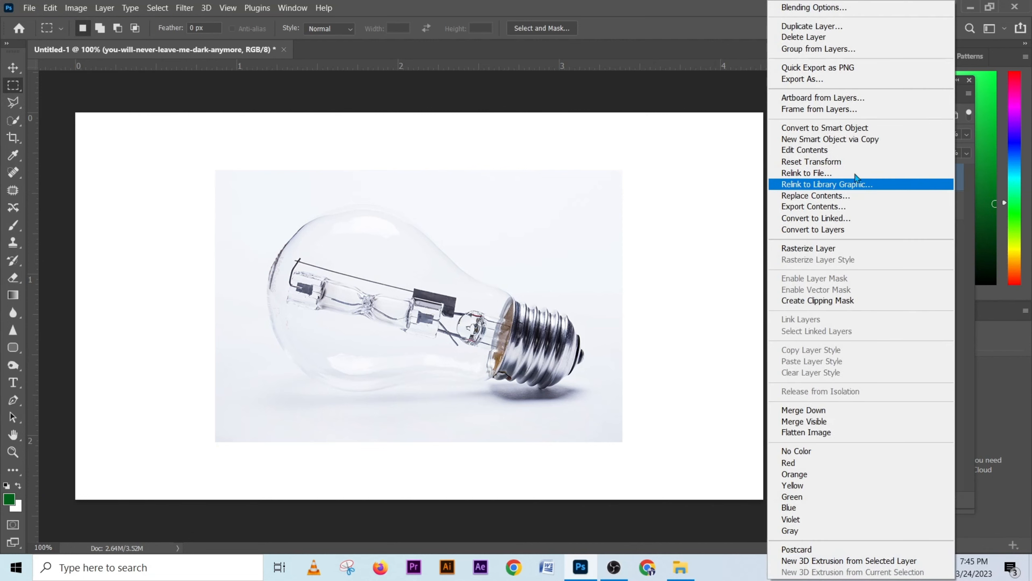
pyautogui.click(829, 249)
pyautogui.moveTo(67, 92); pyautogui.dragTo(780, 202)
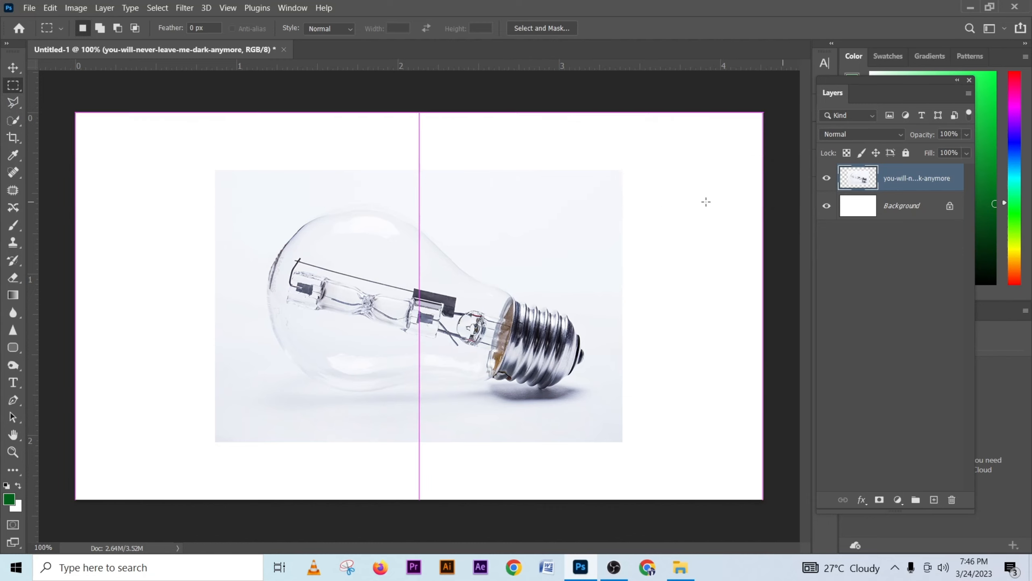
pyautogui.click(50, 8)
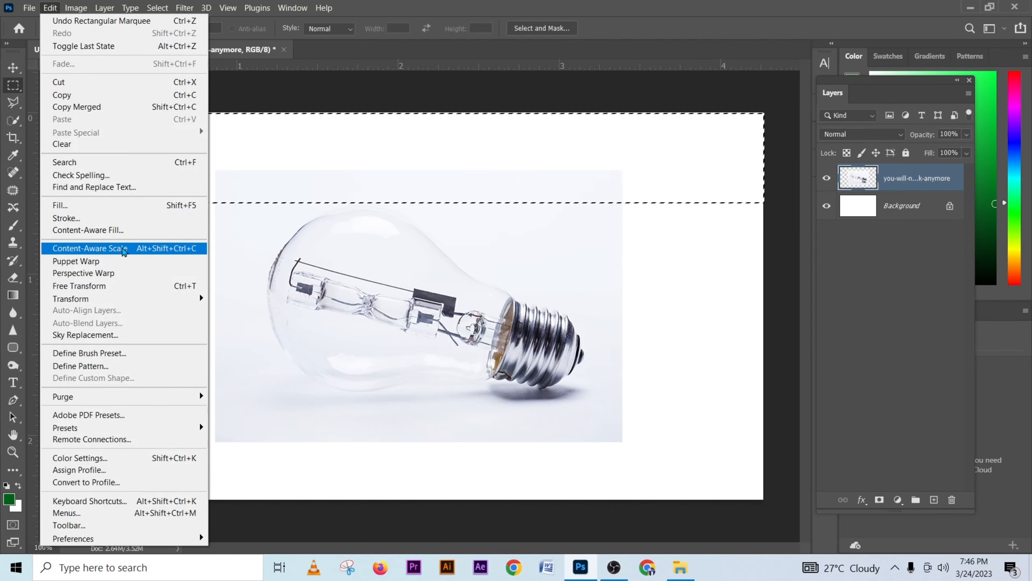
pyautogui.click(122, 249)
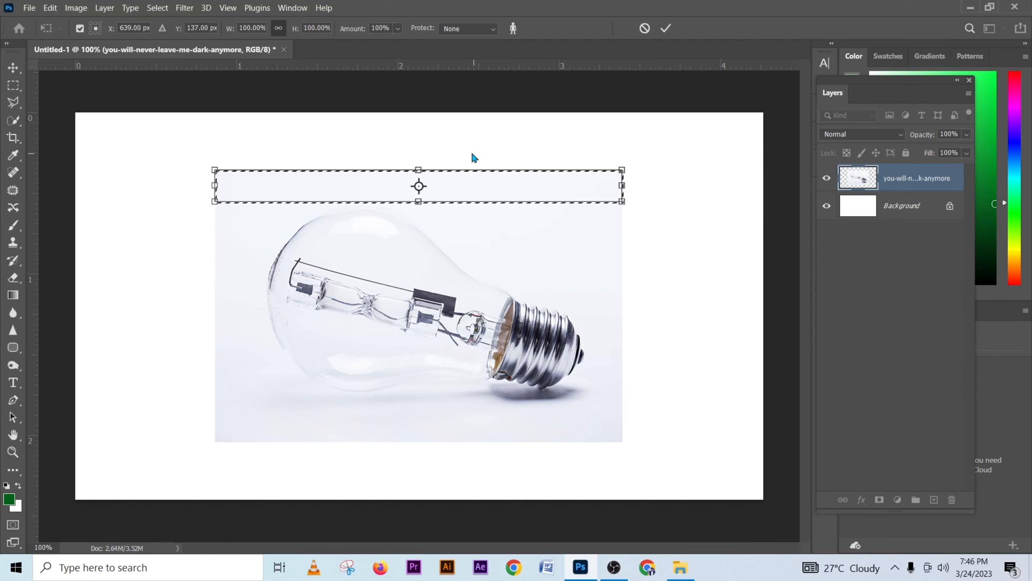
pyautogui.moveTo(419, 170); pyautogui.dragTo(419, 59)
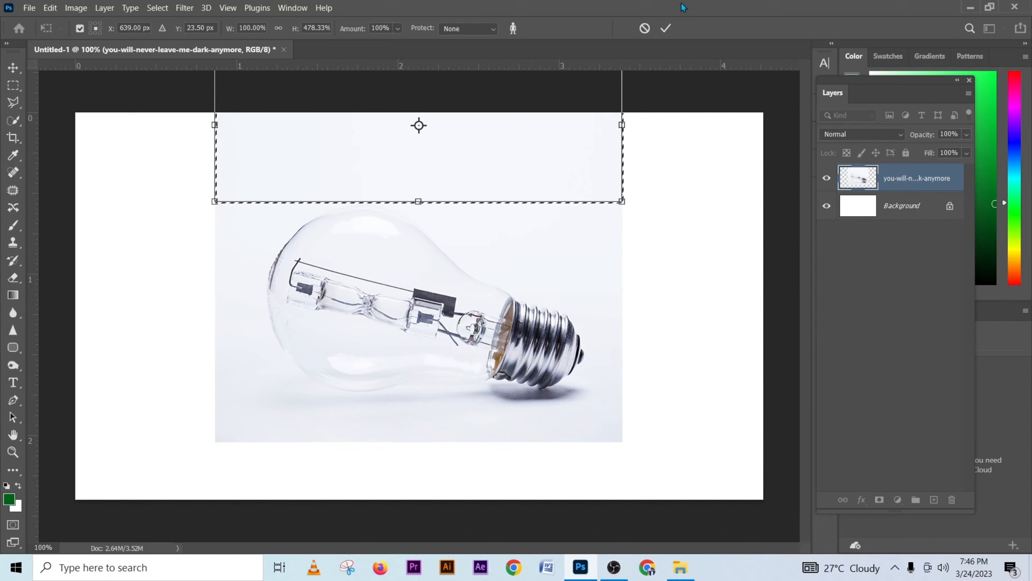
pyautogui.click(666, 28)
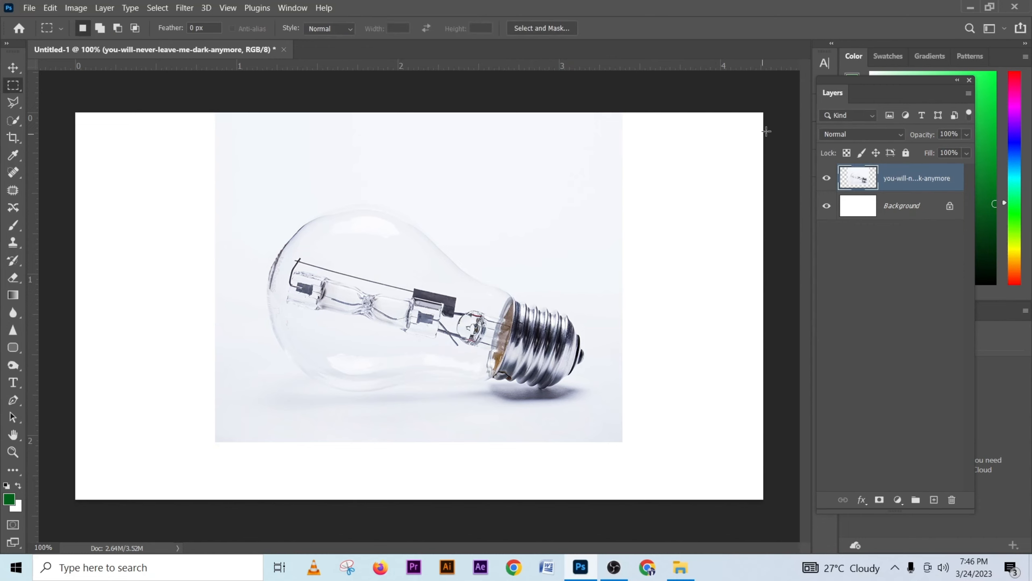
# Step: Stretch the strip beside the bulb's screw base past the canvas's right edge with Content-Aware Scale, 790% in width
pyautogui.moveTo(769, 109); pyautogui.dragTo(591, 489)
pyautogui.click(50, 9)
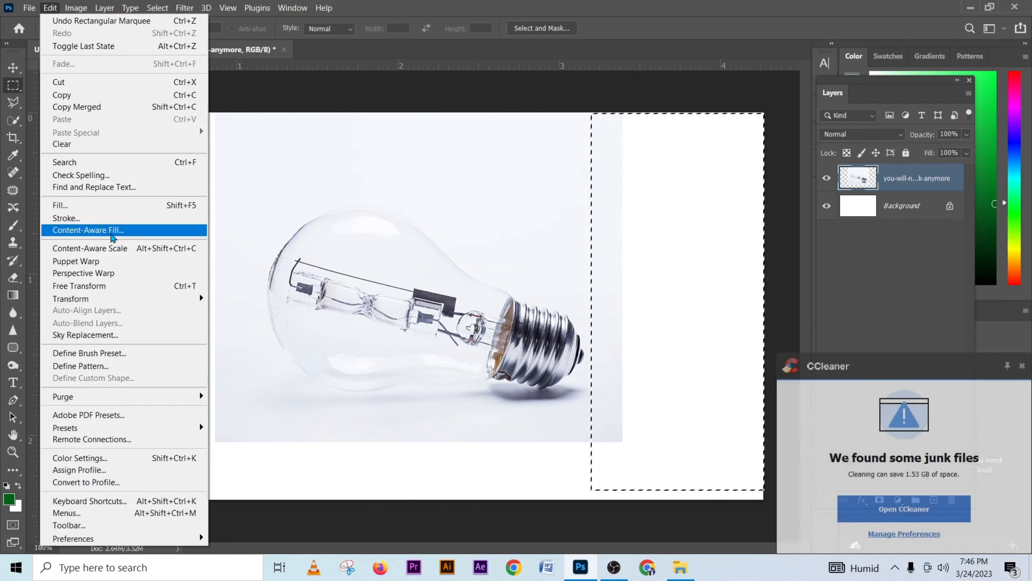
pyautogui.click(108, 253)
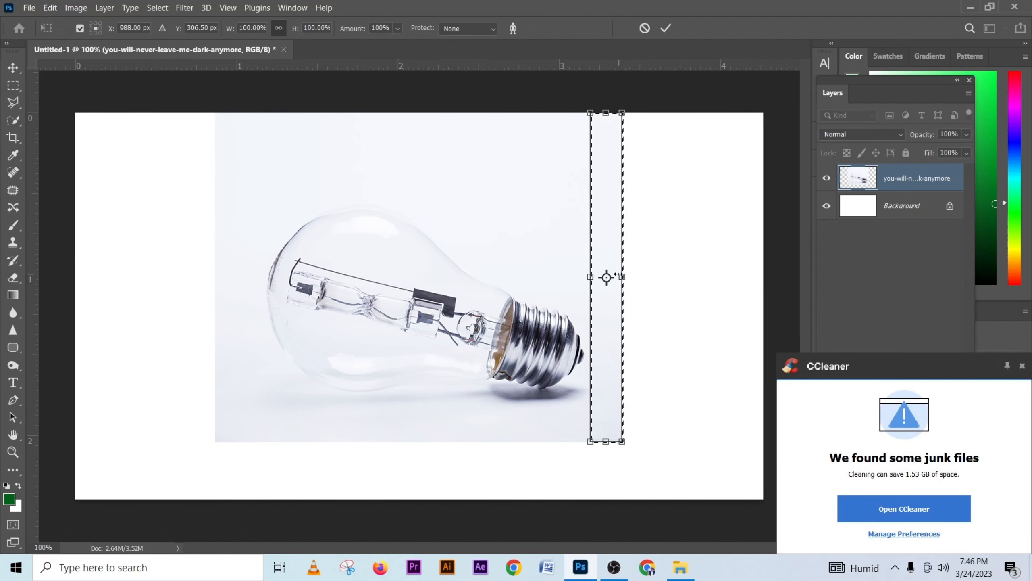
pyautogui.moveTo(622, 266); pyautogui.dragTo(843, 269)
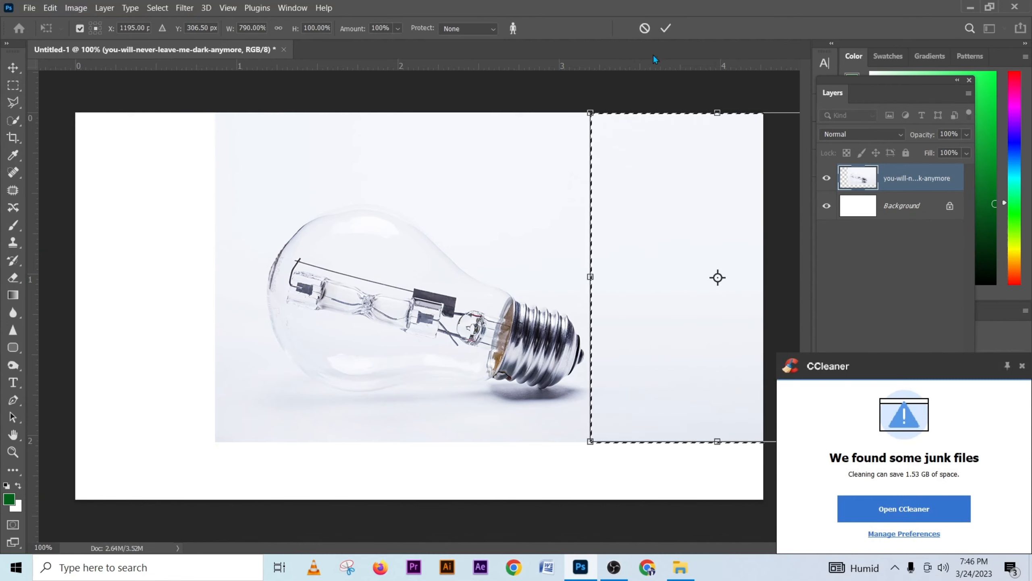
pyautogui.click(665, 28)
pyautogui.click(305, 402)
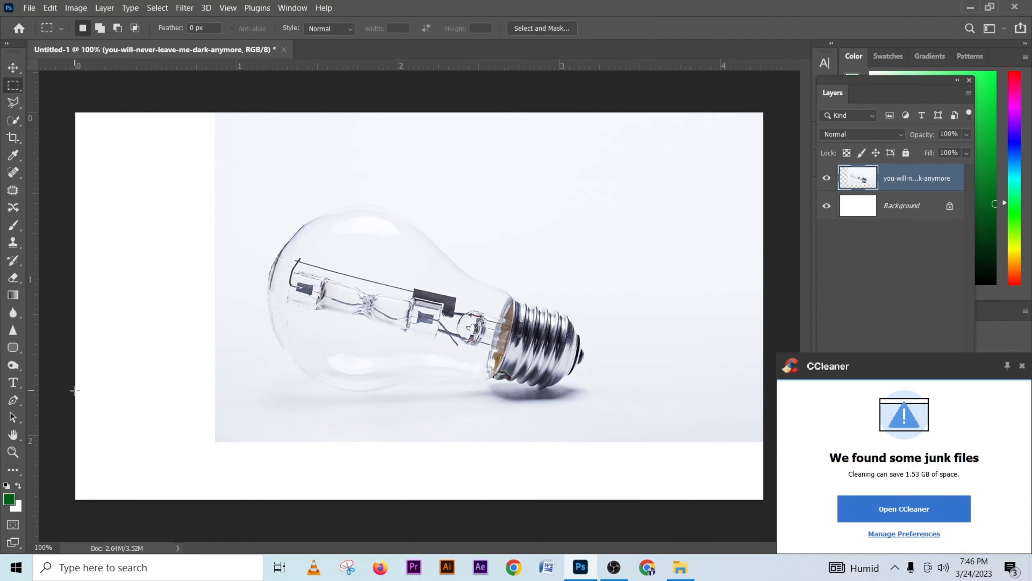
pyautogui.moveTo(74, 391); pyautogui.dragTo(704, 445)
pyautogui.moveTo(773, 423); pyautogui.dragTo(77, 484)
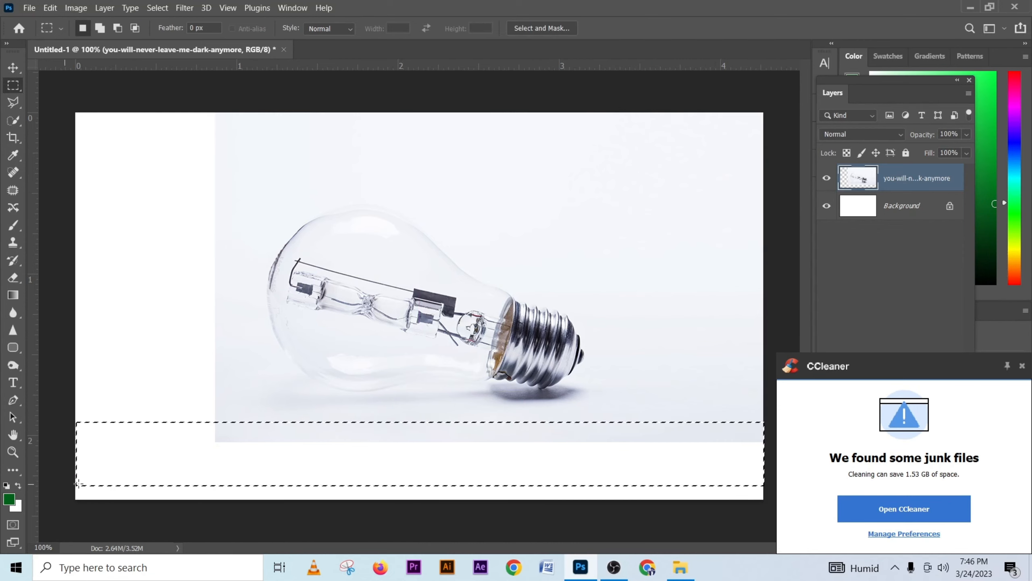
pyautogui.scroll(-6, 401, 399)
pyautogui.click(666, 376)
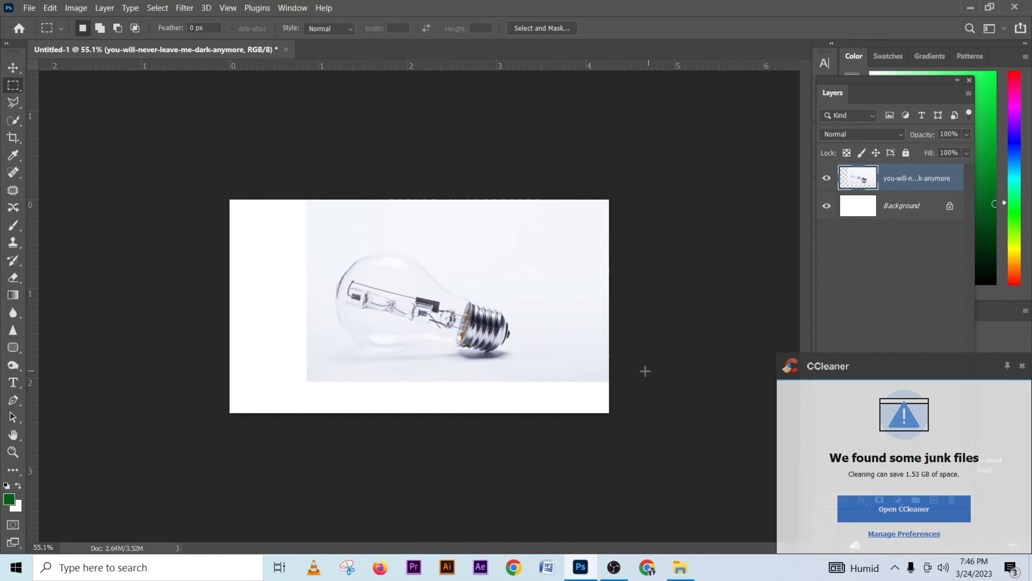
pyautogui.moveTo(643, 371); pyautogui.dragTo(286, 411)
# Step: Stretch the strip below the bulb past the canvas's lower edge with Content-Aware Scale, about 434% in height
pyautogui.moveTo(227, 357); pyautogui.dragTo(650, 415)
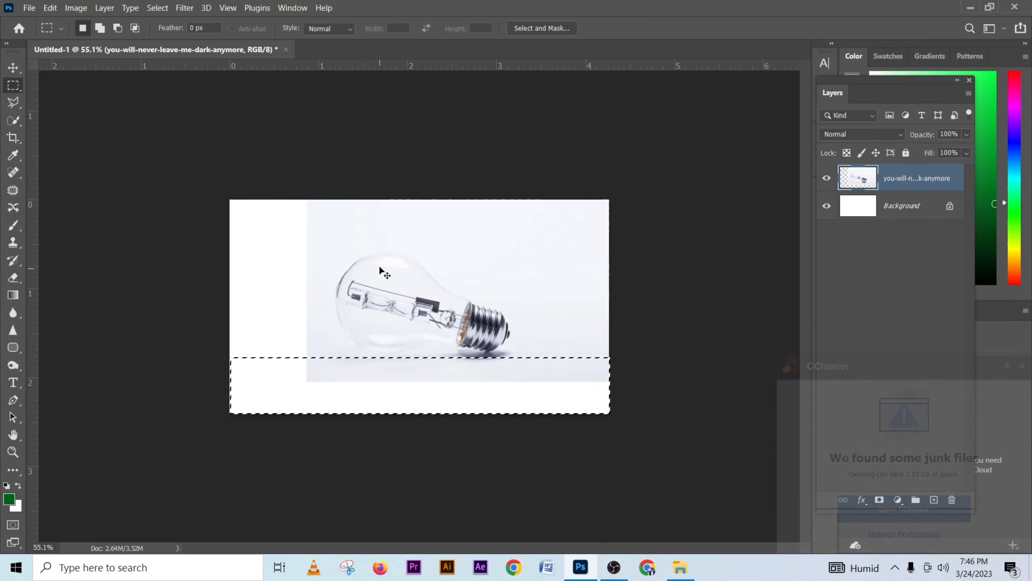
pyautogui.click(50, 8)
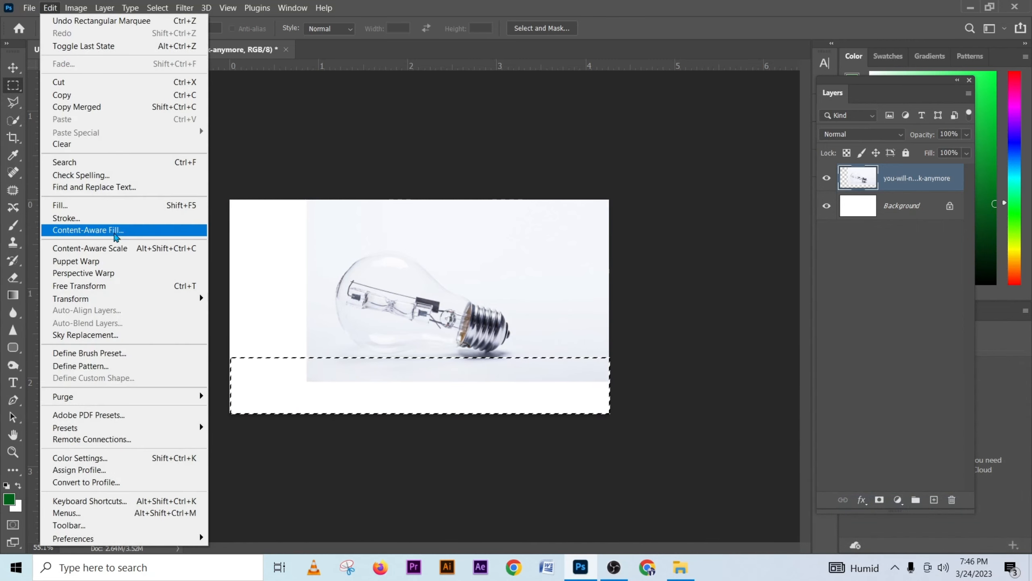
pyautogui.click(114, 250)
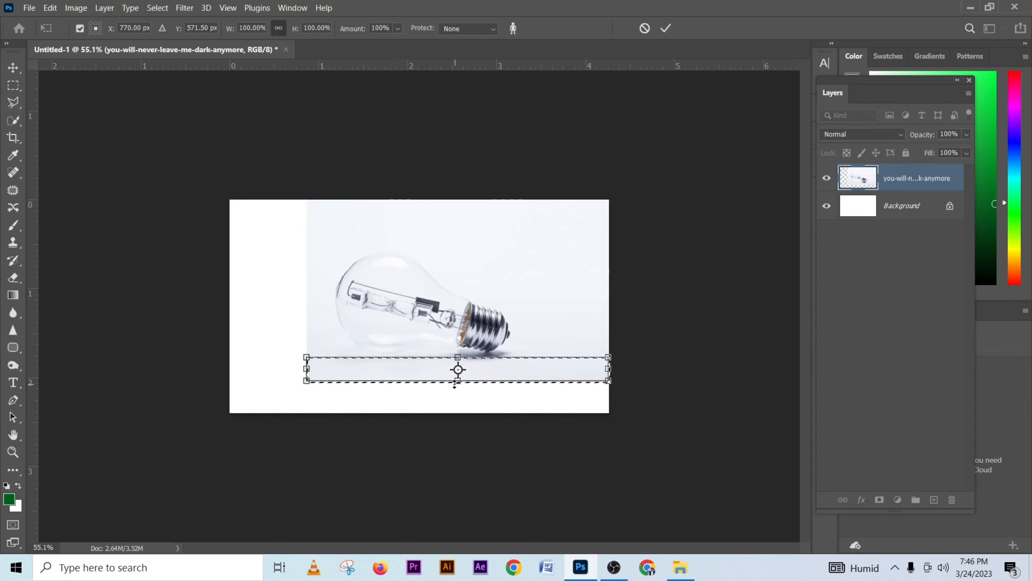
pyautogui.moveTo(456, 382); pyautogui.dragTo(456, 462)
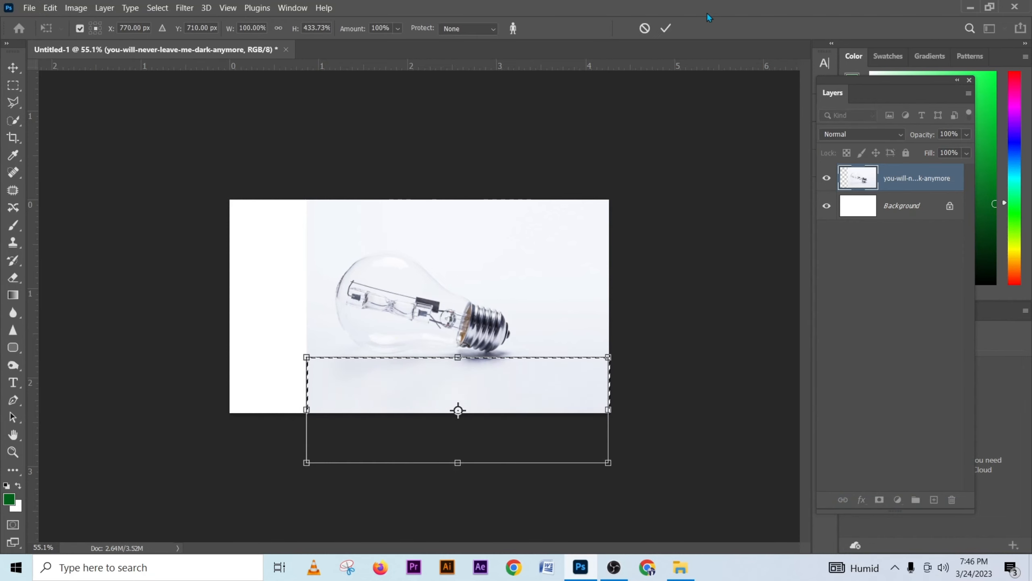
pyautogui.click(666, 28)
# Step: Stretch the strip beside the bulb's rounded glass end past the canvas's left edge with Content-Aware Scale, about 914% in width, and deselect
pyautogui.press('m')
pyautogui.moveTo(205, 194); pyautogui.dragTo(327, 494)
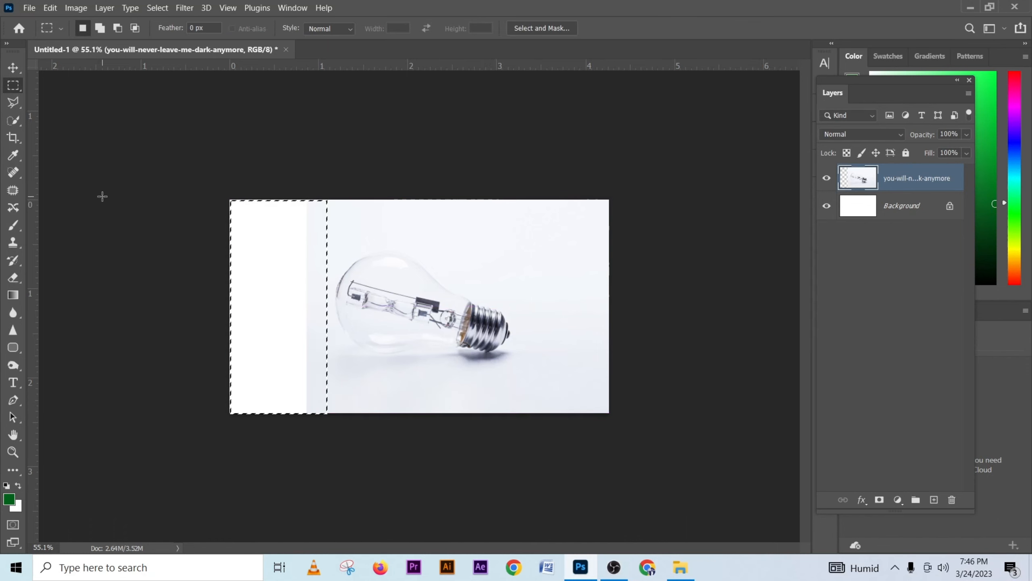
pyautogui.click(50, 8)
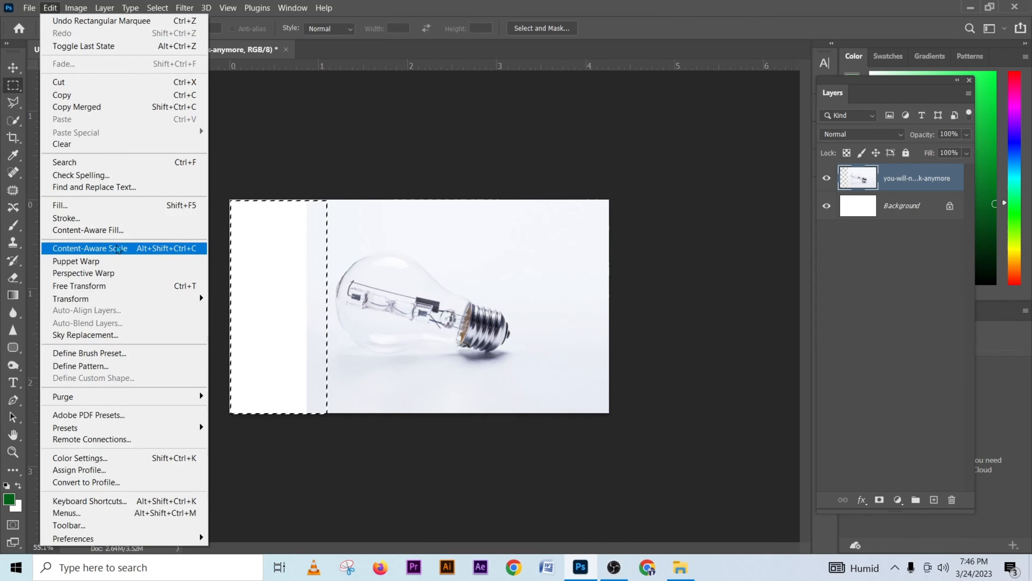
pyautogui.click(118, 249)
pyautogui.moveTo(304, 306); pyautogui.dragTo(147, 305)
pyautogui.click(666, 29)
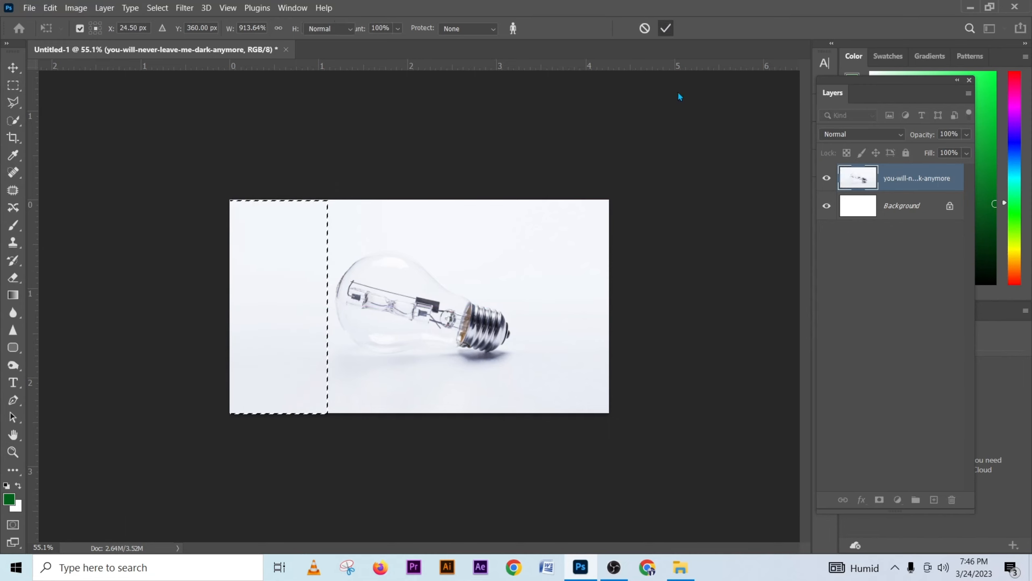
pyautogui.click(671, 165)
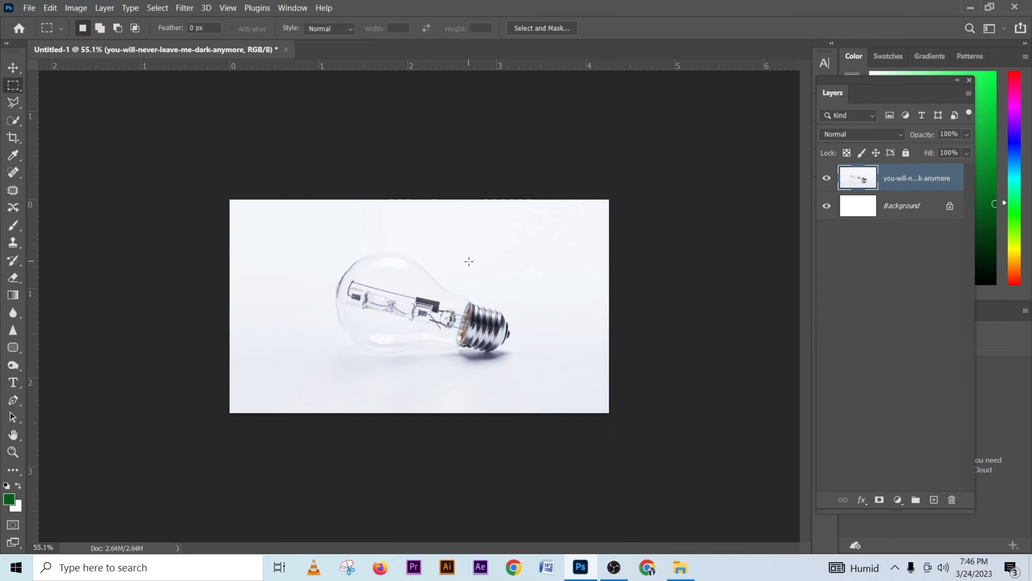
pyautogui.scroll(5, 467, 320)
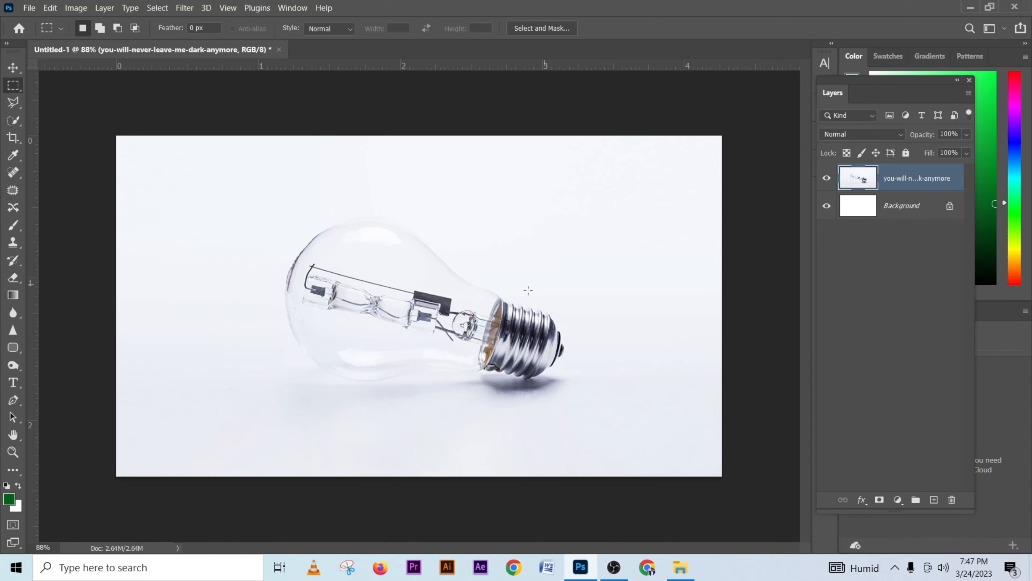
pyautogui.scroll(3, 423, 380)
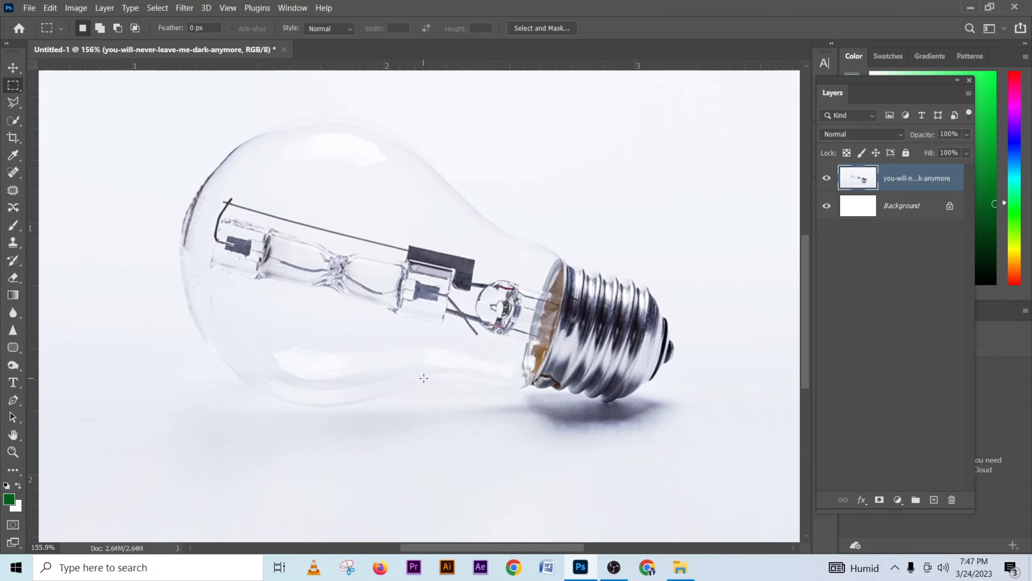
pyautogui.scroll(-3, 424, 378)
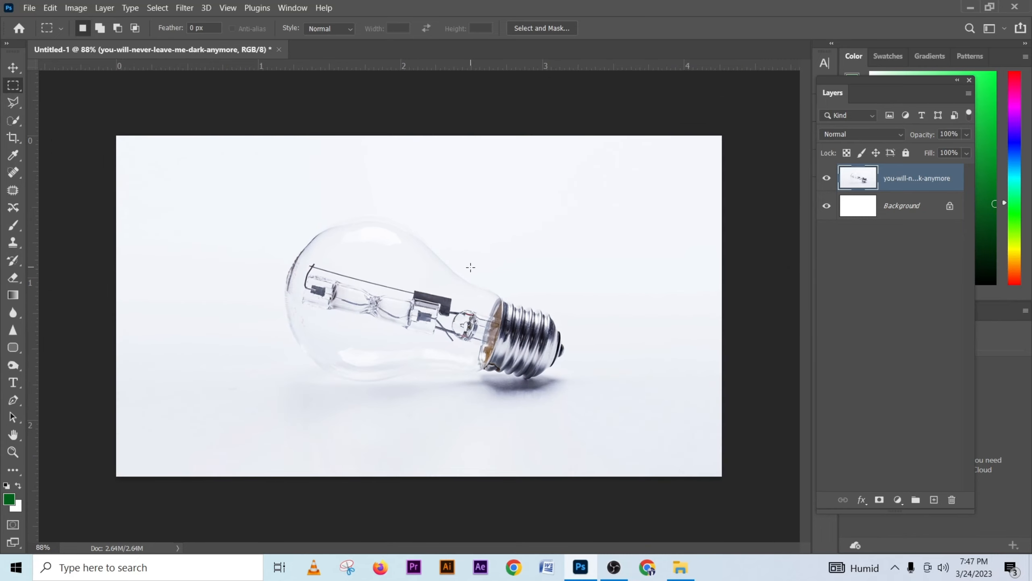
pyautogui.scroll(3, 471, 268)
pyautogui.scroll(-3, 450, 290)
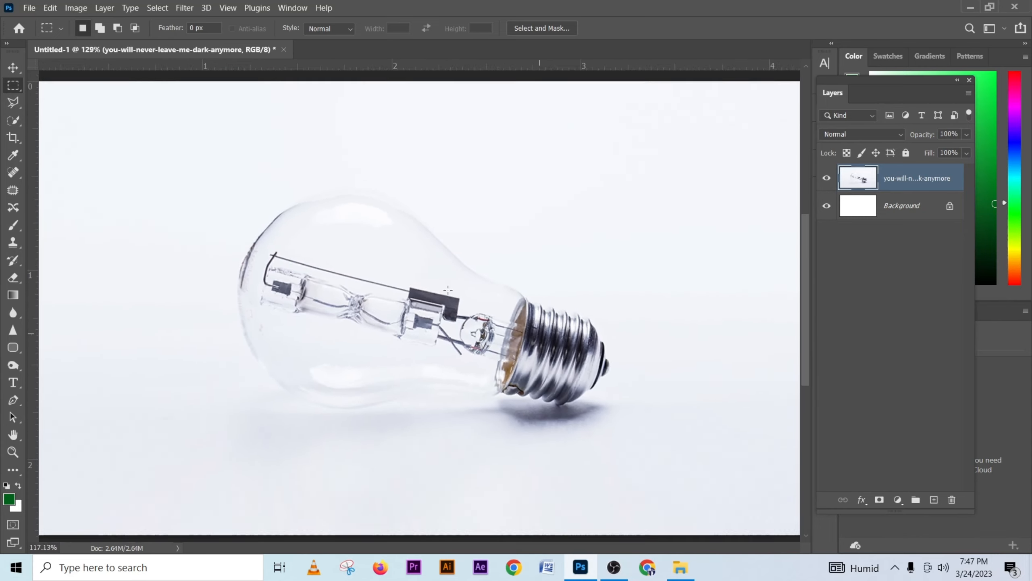
pyautogui.scroll(-1, 449, 290)
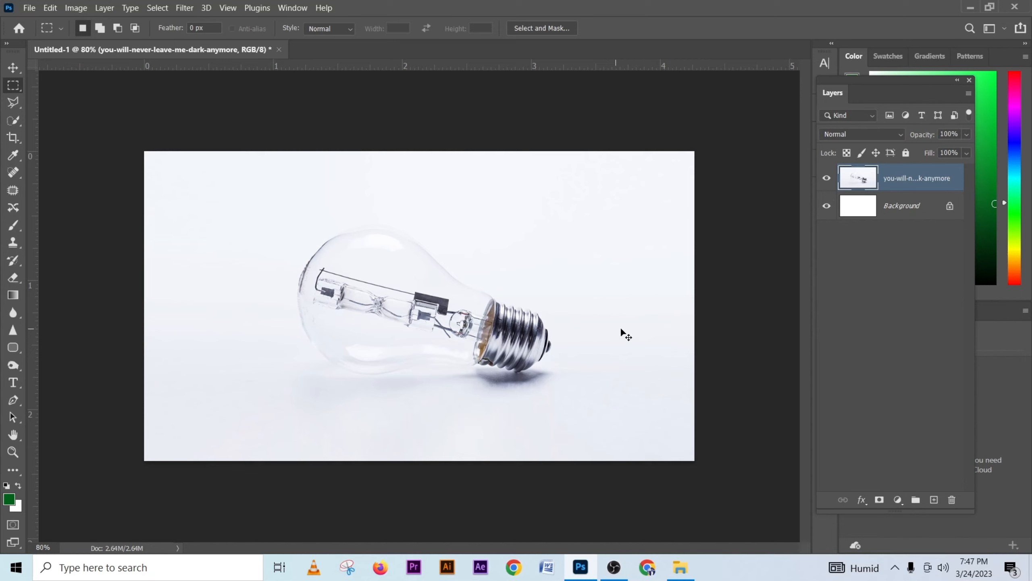
# Step: Add a Curves adjustment layer above the bulb photo, pull the curve down at the glass's tone to darken it, and compare before and after
pyautogui.click(897, 499)
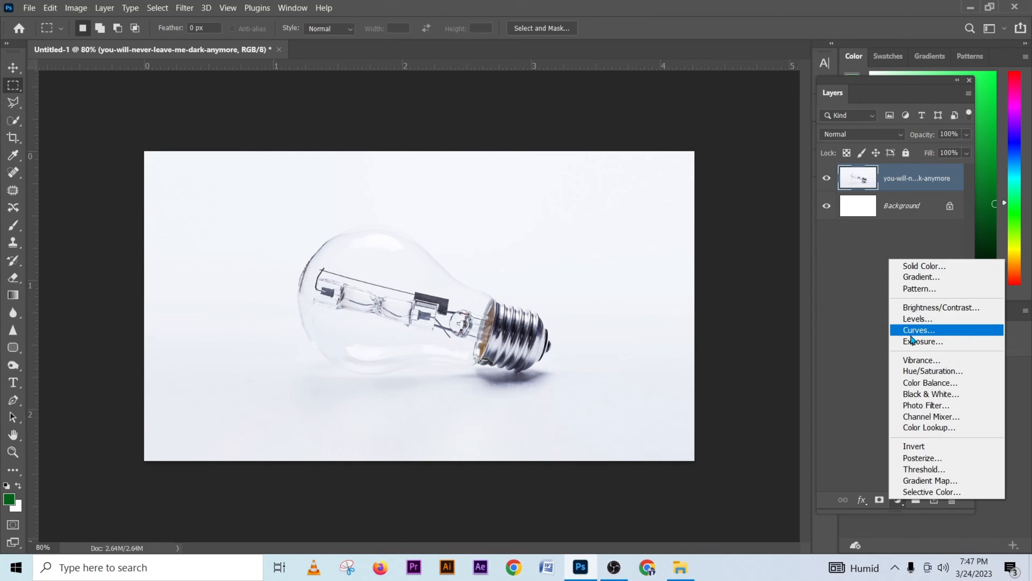
pyautogui.click(911, 332)
pyautogui.click(559, 366)
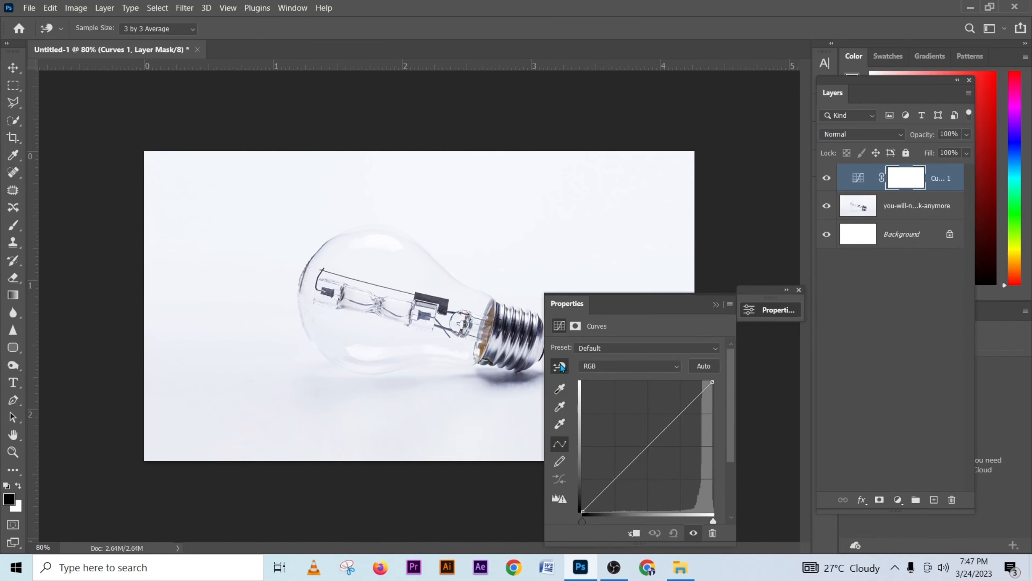
pyautogui.moveTo(398, 281); pyautogui.dragTo(400, 292)
pyautogui.moveTo(398, 290); pyautogui.dragTo(400, 294)
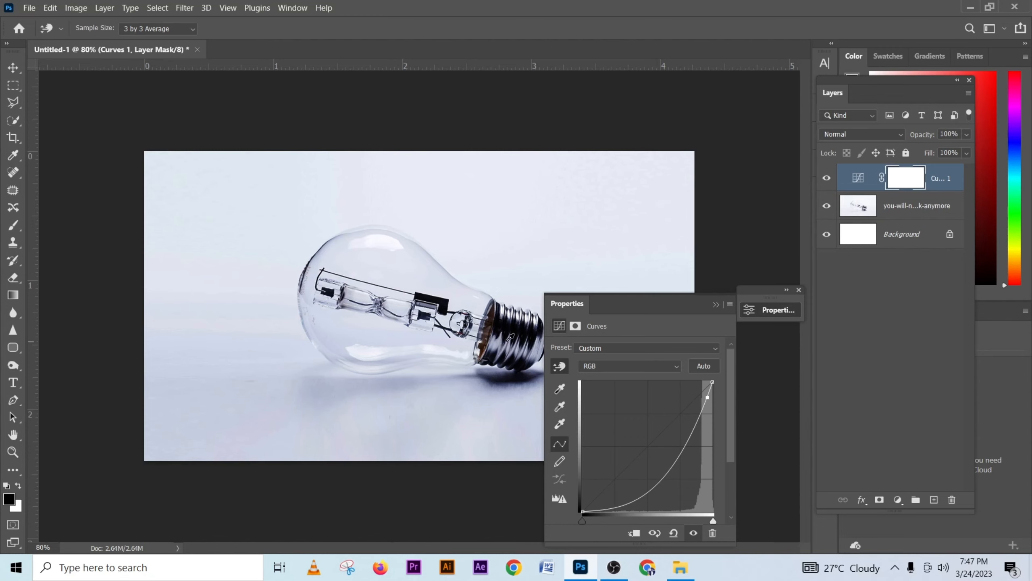
pyautogui.click(716, 304)
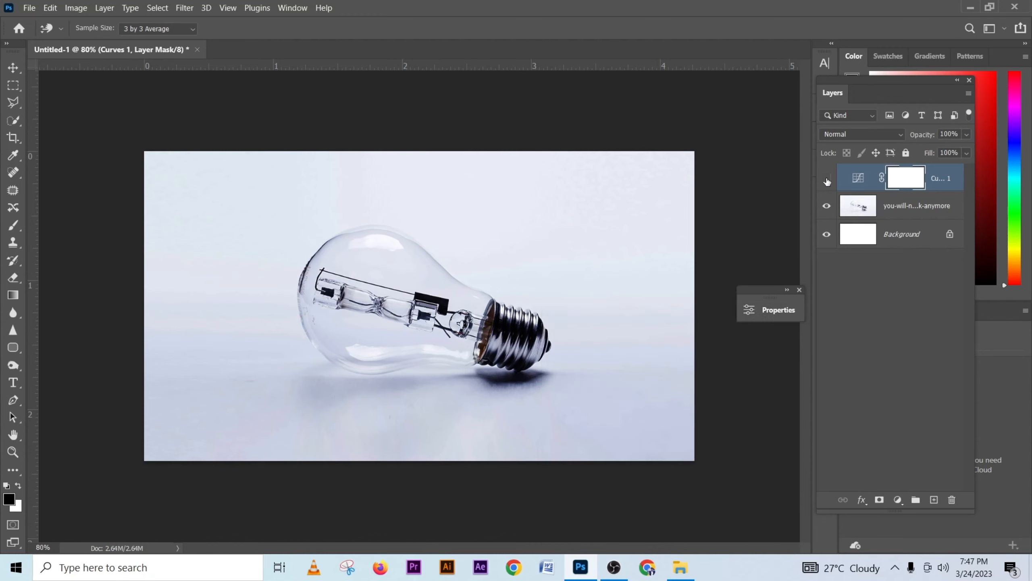
pyautogui.click(827, 178)
pyautogui.click(827, 178)
# Step: Paint black on the Curves mask over the bulb's screw base with a soft brush of about 103 px to remove the darkening there
pyautogui.press('b')
pyautogui.scroll(5, 494, 321)
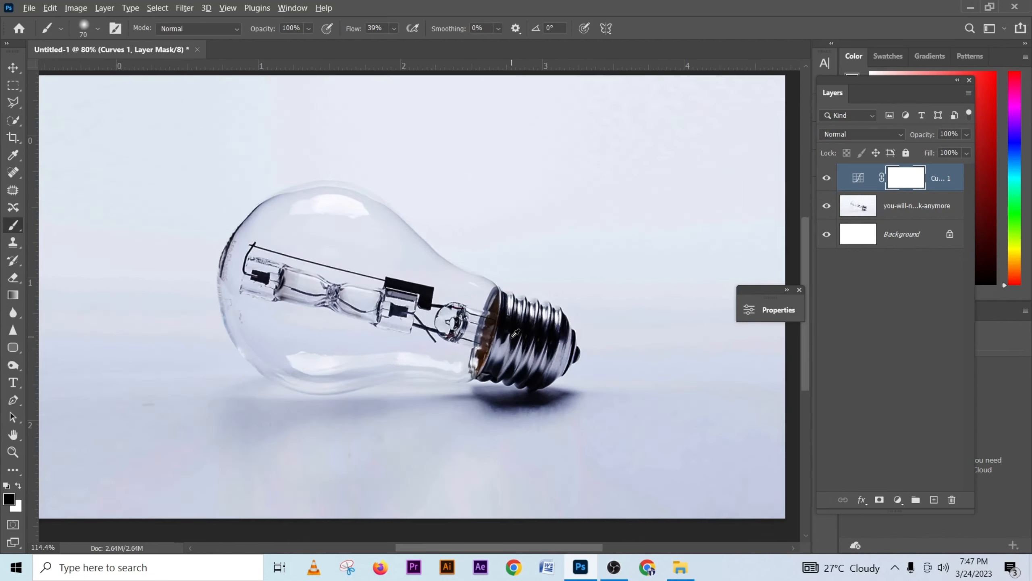
pyautogui.keyDown('alt'); pyautogui.moveTo(529, 328); pyautogui.dragTo(551, 335); pyautogui.keyUp('alt')
pyautogui.press('x')
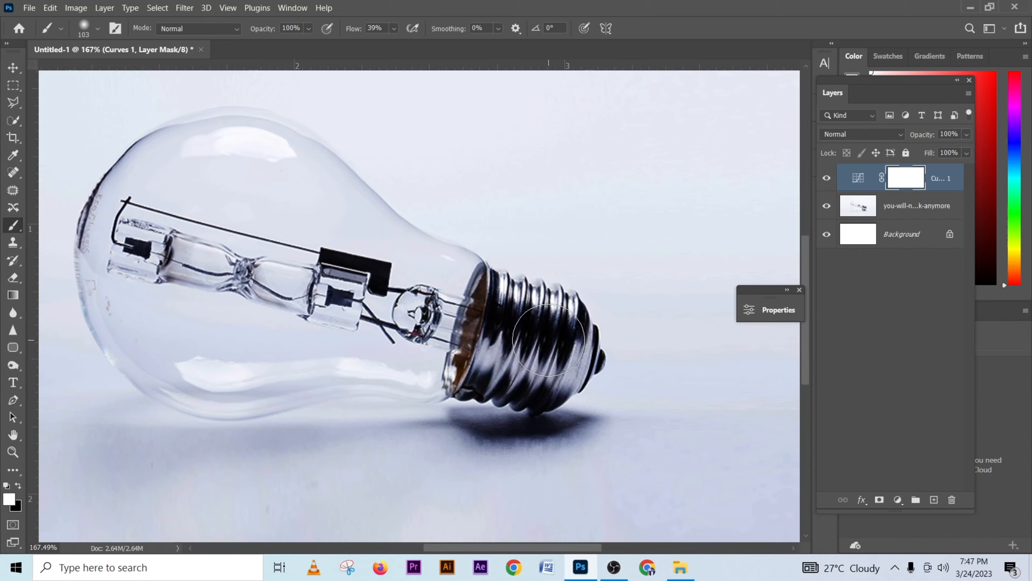
pyautogui.press('x')
pyautogui.moveTo(547, 329)
pyautogui.mouseDown()
pyautogui.moveTo(549, 356)
pyautogui.moveTo(570, 343)
pyautogui.moveTo(565, 373)
pyautogui.moveTo(540, 395)
pyautogui.moveTo(569, 410)
pyautogui.moveTo(553, 427)
pyautogui.moveTo(453, 446)
pyautogui.moveTo(589, 406)
pyautogui.mouseUp()
pyautogui.moveTo(535, 295)
pyautogui.mouseDown()
pyautogui.moveTo(526, 360)
pyautogui.moveTo(495, 408)
pyautogui.moveTo(554, 338)
pyautogui.moveTo(575, 373)
pyautogui.moveTo(530, 308)
pyautogui.moveTo(521, 419)
pyautogui.moveTo(540, 433)
pyautogui.moveTo(562, 422)
pyautogui.mouseUp()
pyautogui.hotkey('ctrl', '0')
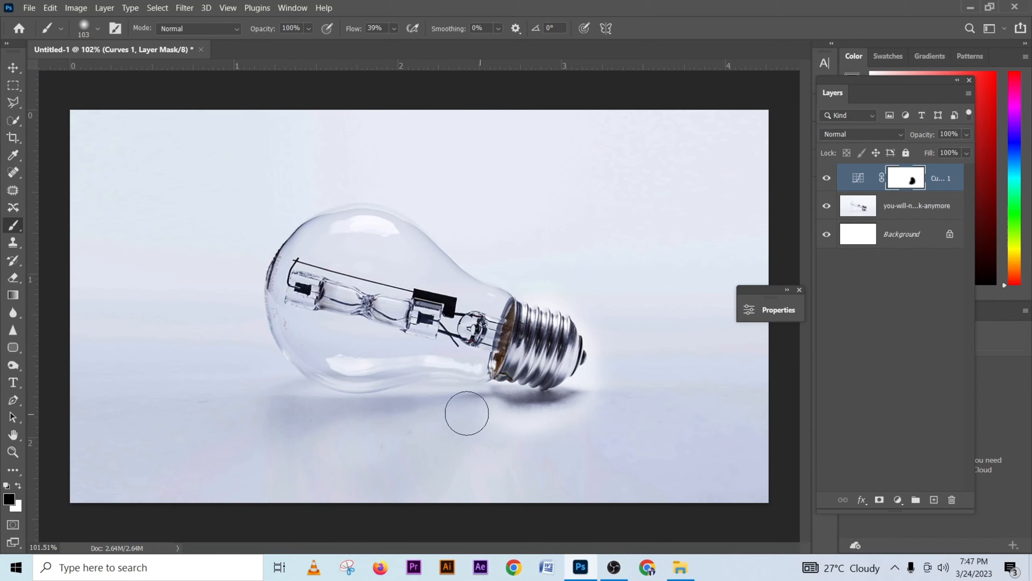
# Step: Paint black on the Curves mask along the shadow below the bulb, and over the surrounding background with the brush enlarged to 300 px
pyautogui.moveTo(466, 415); pyautogui.dragTo(247, 420)
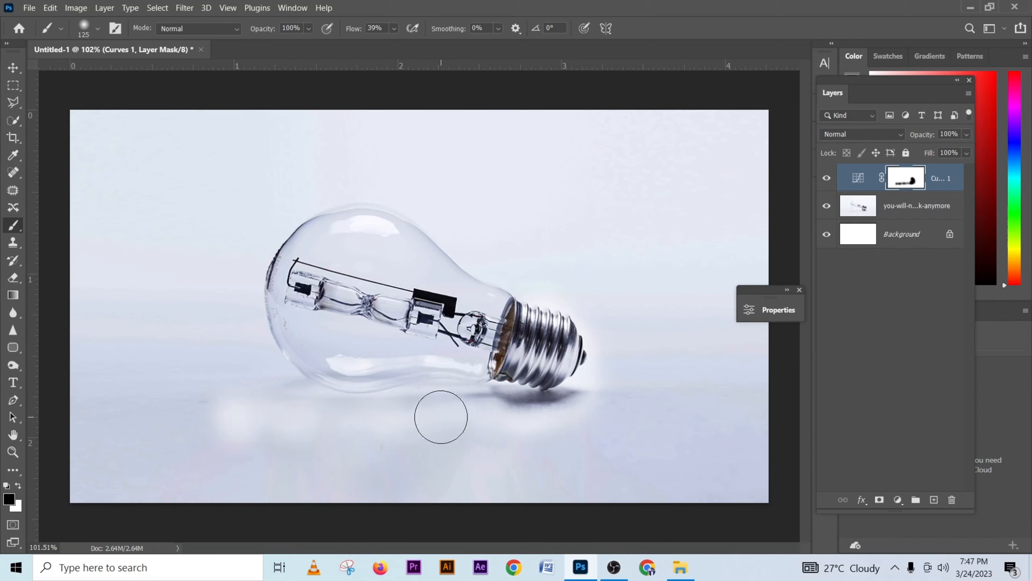
pyautogui.press(']')
pyautogui.press(']')
pyautogui.press(']')
pyautogui.press(']')
pyautogui.press(']')
pyautogui.press(']')
pyautogui.press('[')
pyautogui.press('[')
pyautogui.press('[')
pyautogui.press('[')
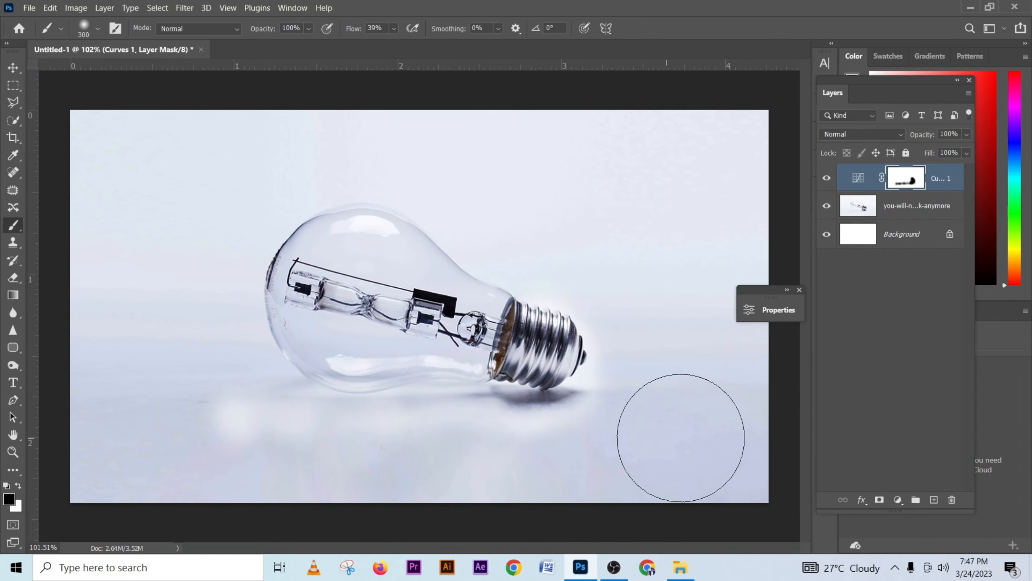
pyautogui.moveTo(680, 434)
pyautogui.mouseDown()
pyautogui.moveTo(499, 489)
pyautogui.moveTo(80, 461)
pyautogui.moveTo(118, 361)
pyautogui.moveTo(211, 419)
pyautogui.moveTo(317, 458)
pyautogui.moveTo(505, 480)
pyautogui.moveTo(673, 445)
pyautogui.moveTo(586, 452)
pyautogui.moveTo(761, 403)
pyautogui.mouseUp()
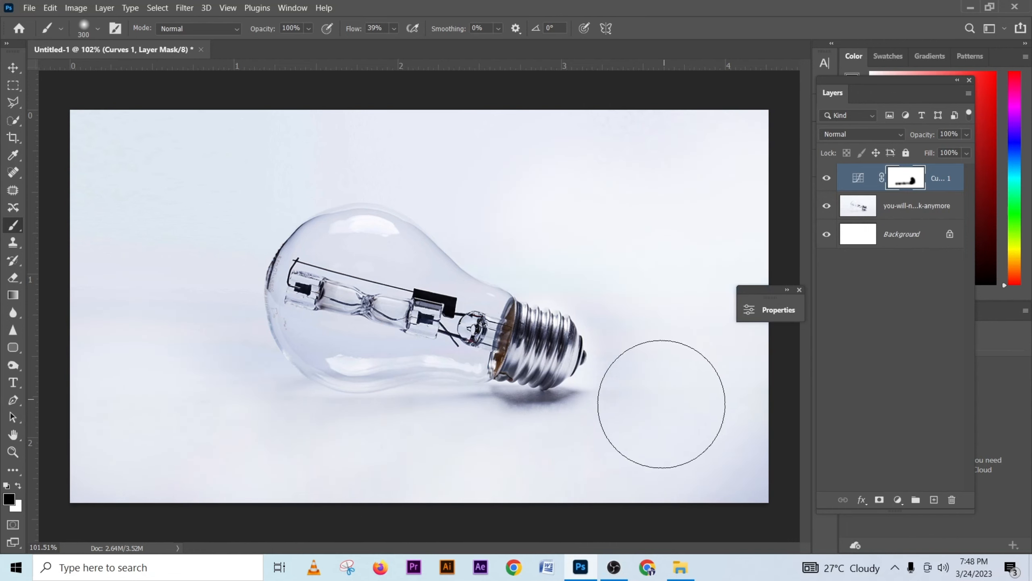
# Step: Paint white on the Curves mask inside the bulb's glass to restore the darkening, and compare the image with and without the adjustment
pyautogui.press('x')
pyautogui.moveTo(386, 338)
pyautogui.mouseDown()
pyautogui.moveTo(340, 316)
pyautogui.moveTo(406, 321)
pyautogui.mouseUp()
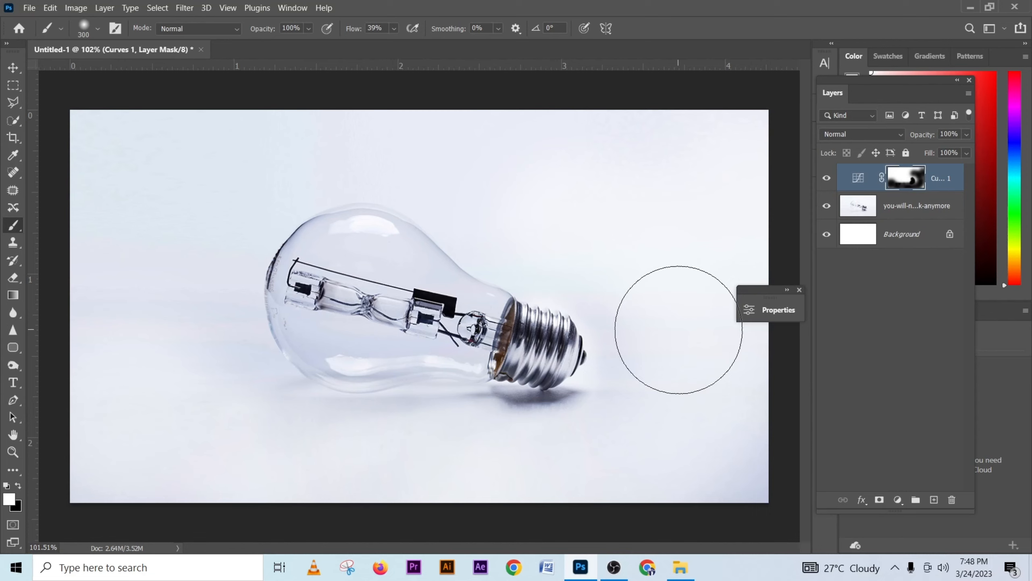
pyautogui.click(829, 180)
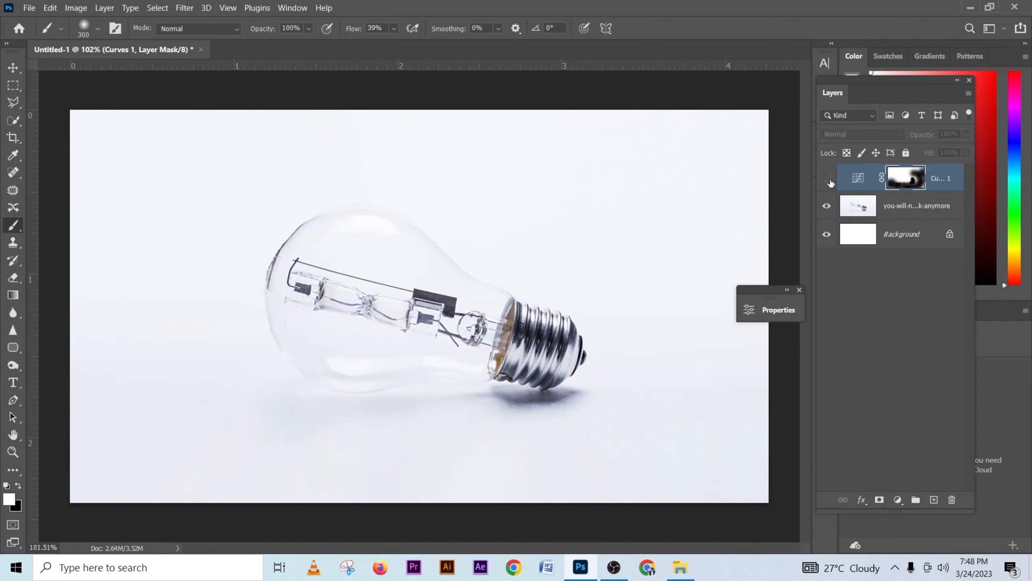
pyautogui.click(829, 180)
pyautogui.click(829, 180)
pyautogui.click(829, 180)
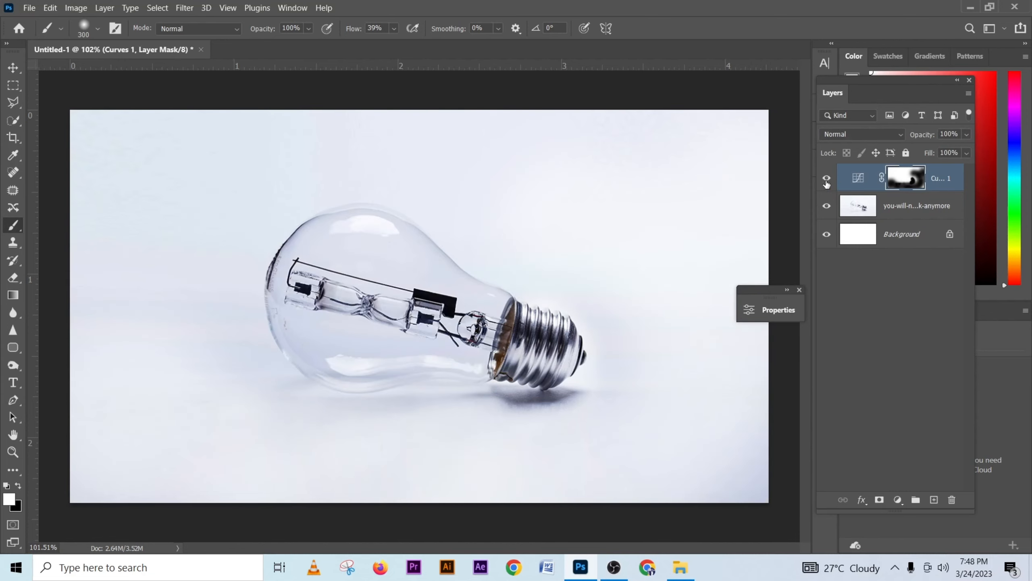
# Step: Paint black on the Curves mask over the remaining background around the bulb with the 300 px brush
pyautogui.press('x')
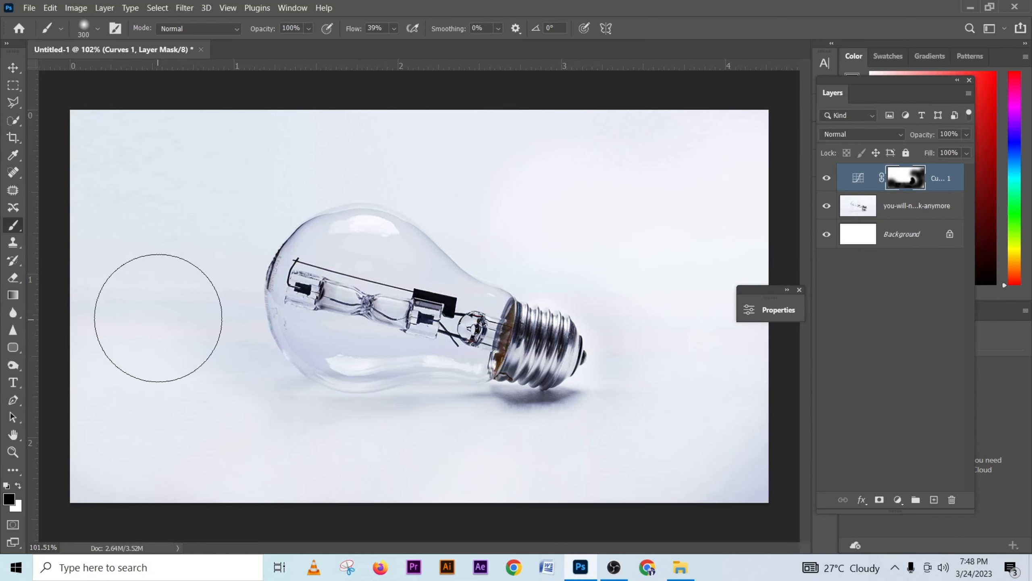
pyautogui.click(157, 318)
pyautogui.moveTo(185, 358)
pyautogui.mouseDown()
pyautogui.moveTo(140, 300)
pyautogui.moveTo(179, 127)
pyautogui.moveTo(636, 120)
pyautogui.moveTo(628, 114)
pyautogui.moveTo(672, 143)
pyautogui.moveTo(726, 207)
pyautogui.moveTo(687, 327)
pyautogui.moveTo(687, 488)
pyautogui.moveTo(401, 489)
pyautogui.moveTo(182, 462)
pyautogui.moveTo(168, 235)
pyautogui.moveTo(324, 134)
pyautogui.moveTo(724, 132)
pyautogui.moveTo(262, 140)
pyautogui.moveTo(185, 249)
pyautogui.moveTo(141, 203)
pyautogui.moveTo(161, 423)
pyautogui.moveTo(368, 480)
pyautogui.moveTo(604, 491)
pyautogui.moveTo(749, 438)
pyautogui.moveTo(553, 406)
pyautogui.mouseUp()
# Step: Select the filament assembly inside the glass on the bulb photo layer with a freehand Lasso outline
pyautogui.scroll(4, 540, 374)
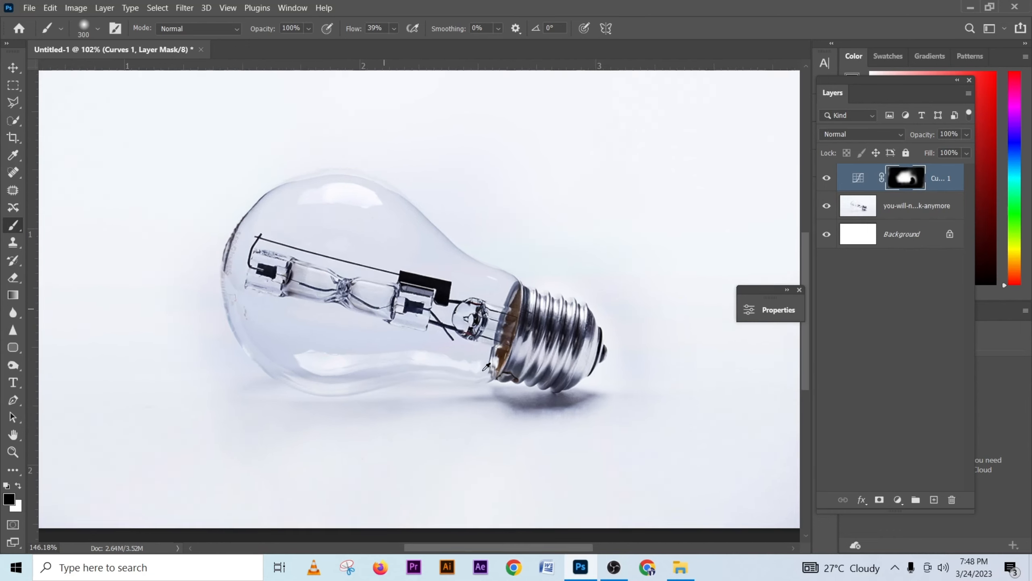
pyautogui.scroll(-2, 540, 375)
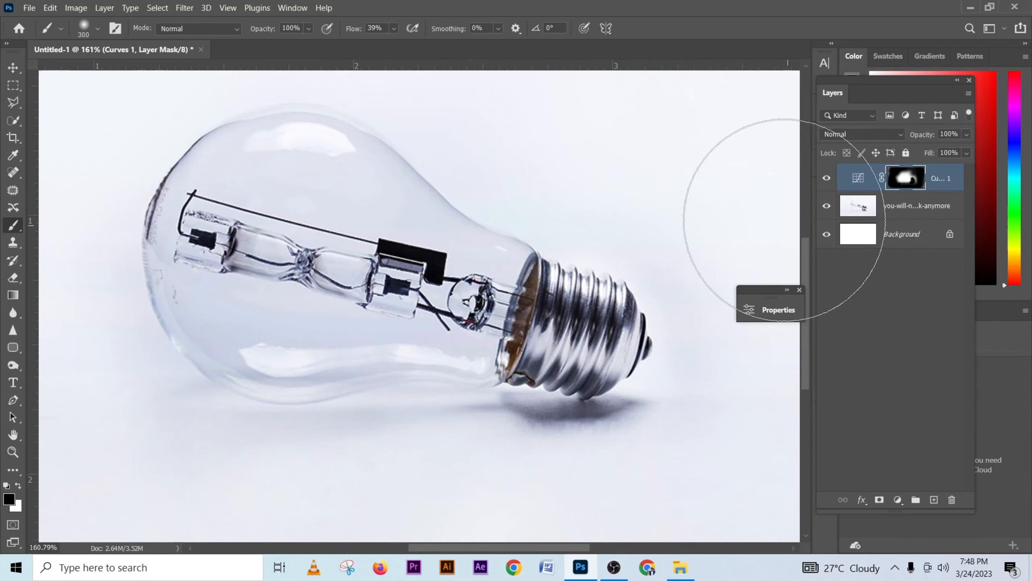
pyautogui.click(862, 208)
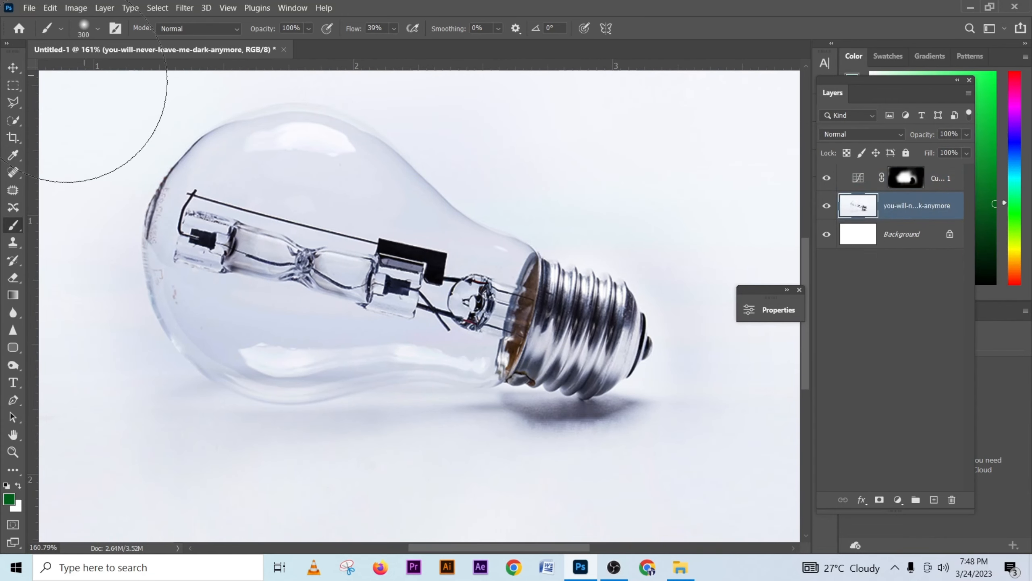
pyautogui.click(13, 103)
pyautogui.click(82, 108)
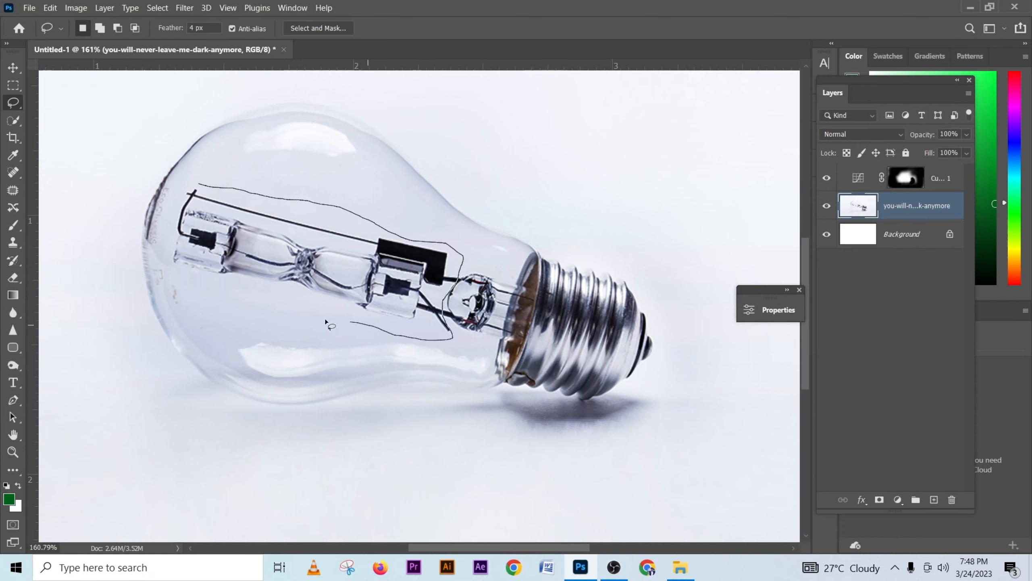
pyautogui.moveTo(325, 321); pyautogui.dragTo(163, 261)
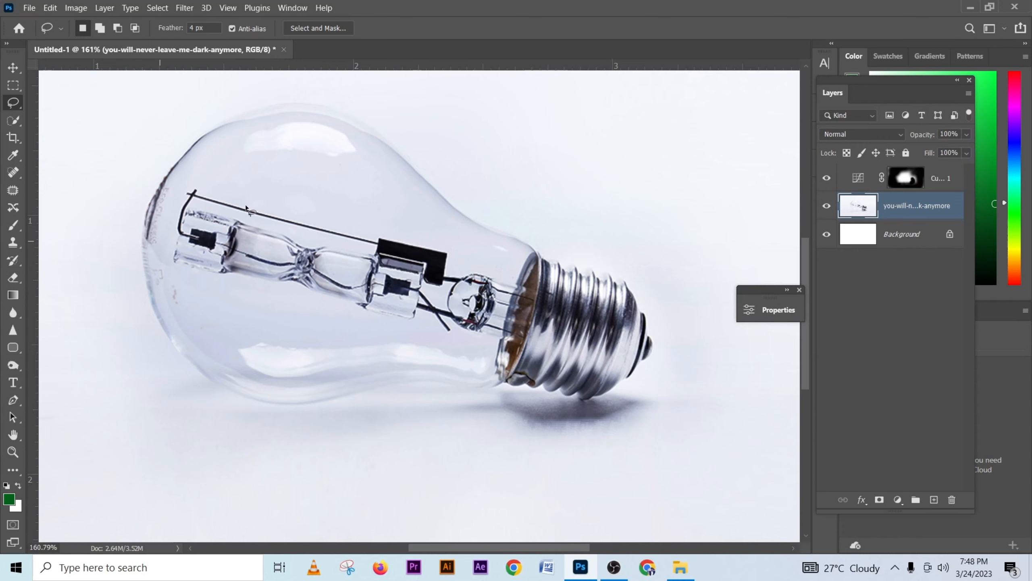
# Step: Fill the selected filament area with Content-Aware contents to remove the filament from the bulb
pyautogui.rightClick(274, 237)
pyautogui.click(315, 399)
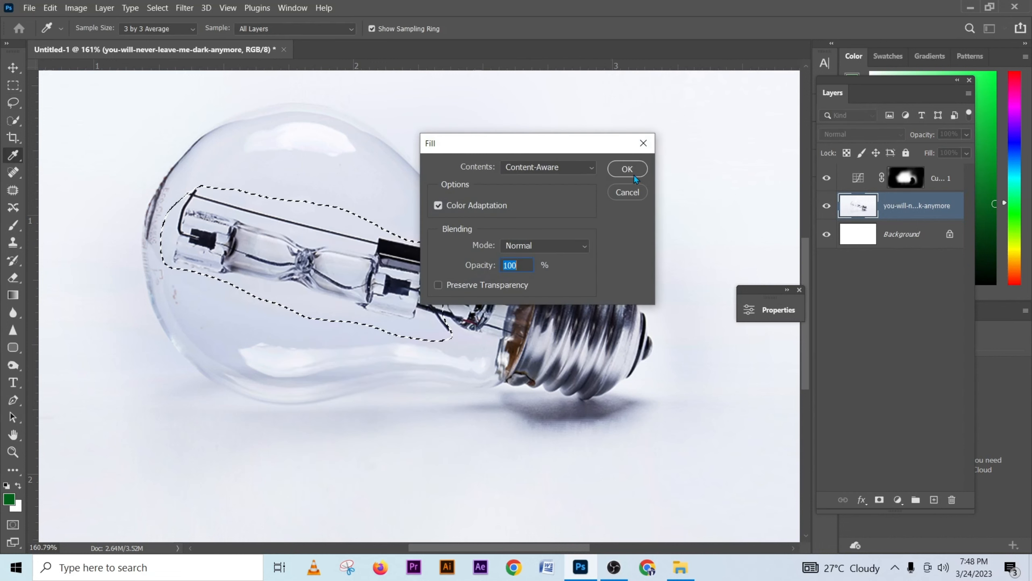
pyautogui.click(591, 167)
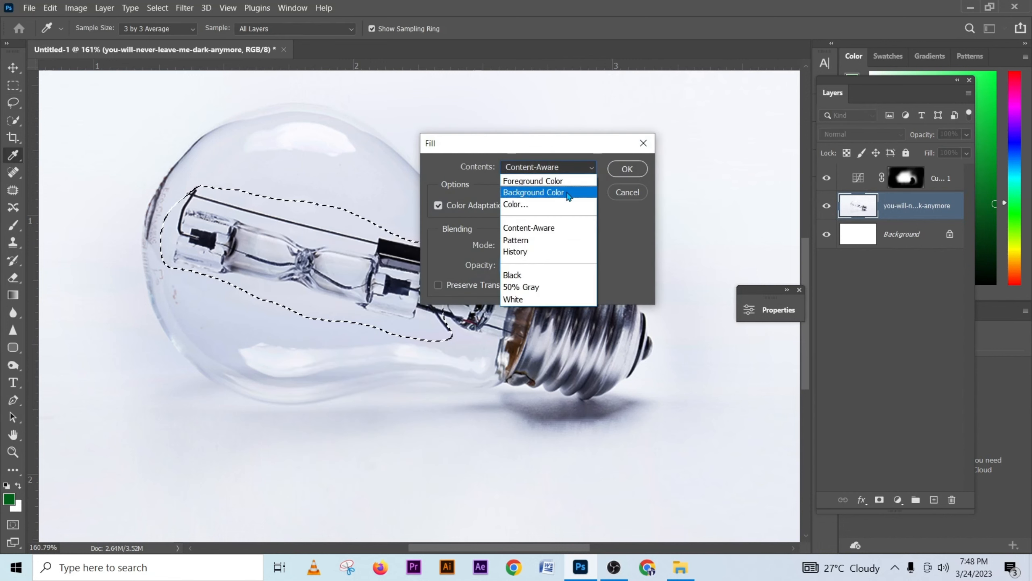
pyautogui.click(528, 229)
pyautogui.click(624, 169)
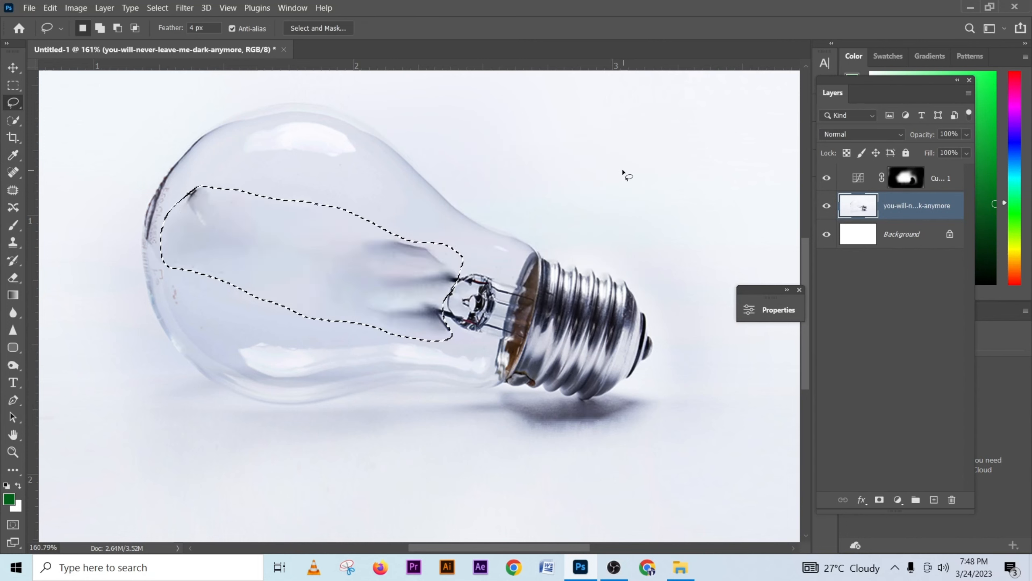
# Step: Replace the current selection with a Lasso outline around the leftover filament tip at the bulb's rounded end
pyautogui.hotkey('ctrl', 'd')
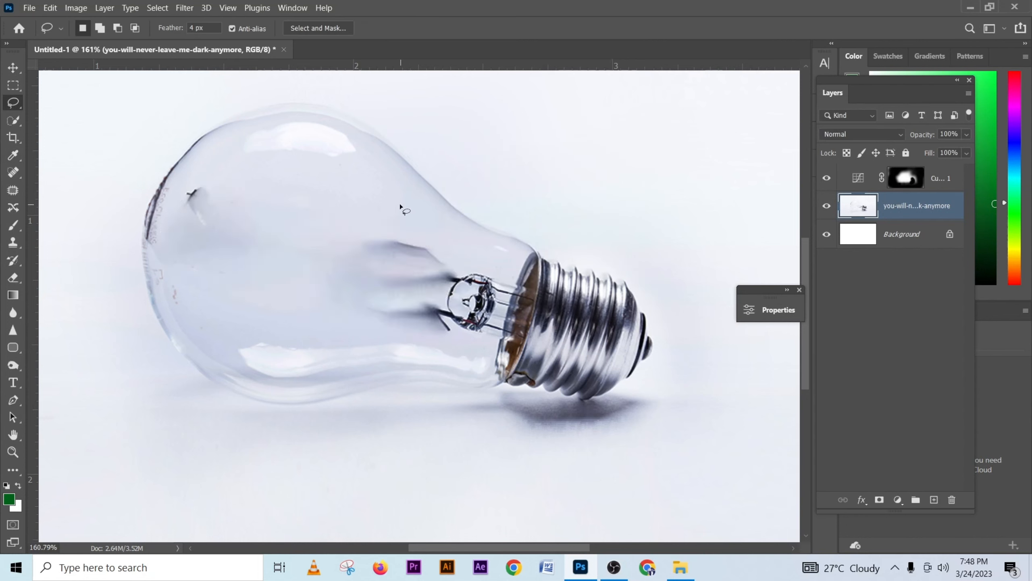
pyautogui.moveTo(236, 247)
pyautogui.mouseDown()
pyautogui.moveTo(195, 239)
pyautogui.moveTo(179, 217)
pyautogui.moveTo(204, 176)
pyautogui.mouseUp()
# Step: Try to remove the selected filament remnant with Content-Aware Fill output to a new layer, and undo the result
pyautogui.rightClick(212, 216)
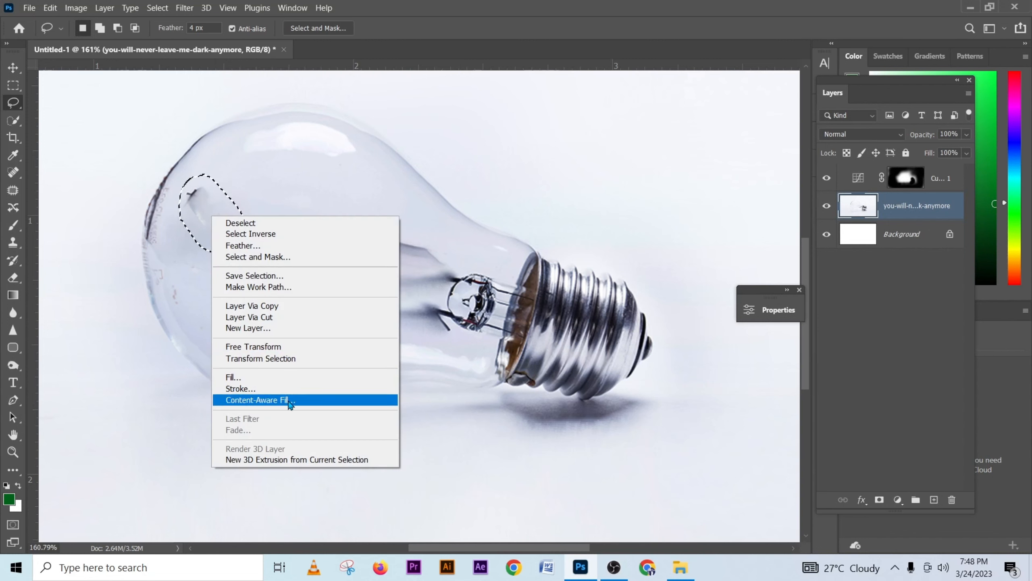
pyautogui.click(392, 195)
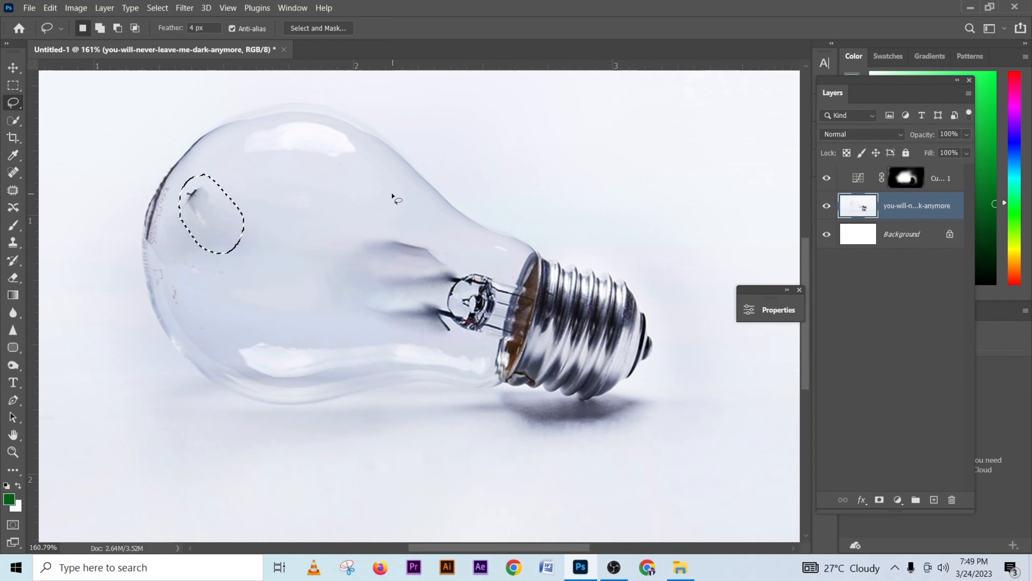
pyautogui.rightClick(218, 222)
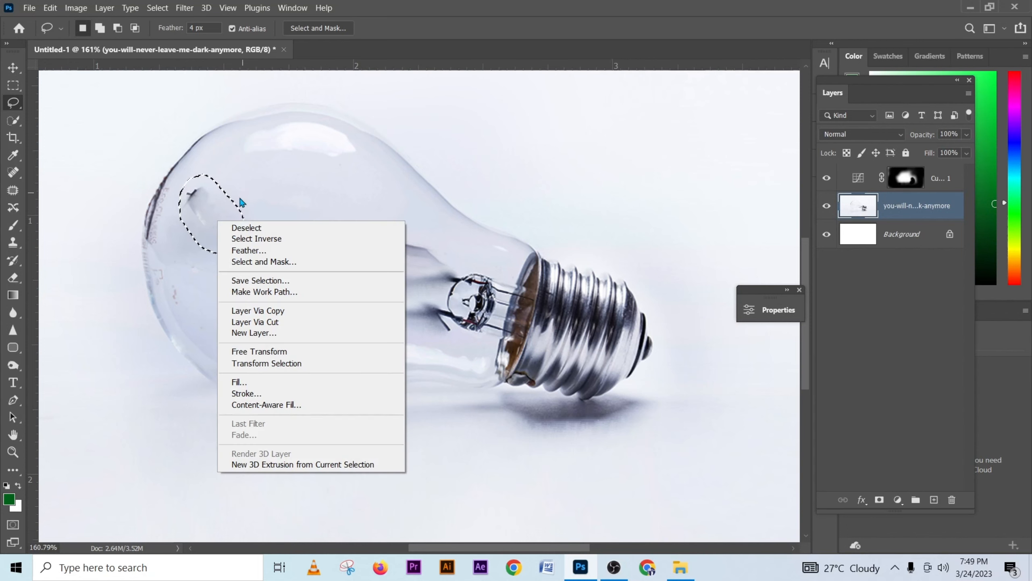
pyautogui.click(212, 212)
pyautogui.rightClick(211, 210)
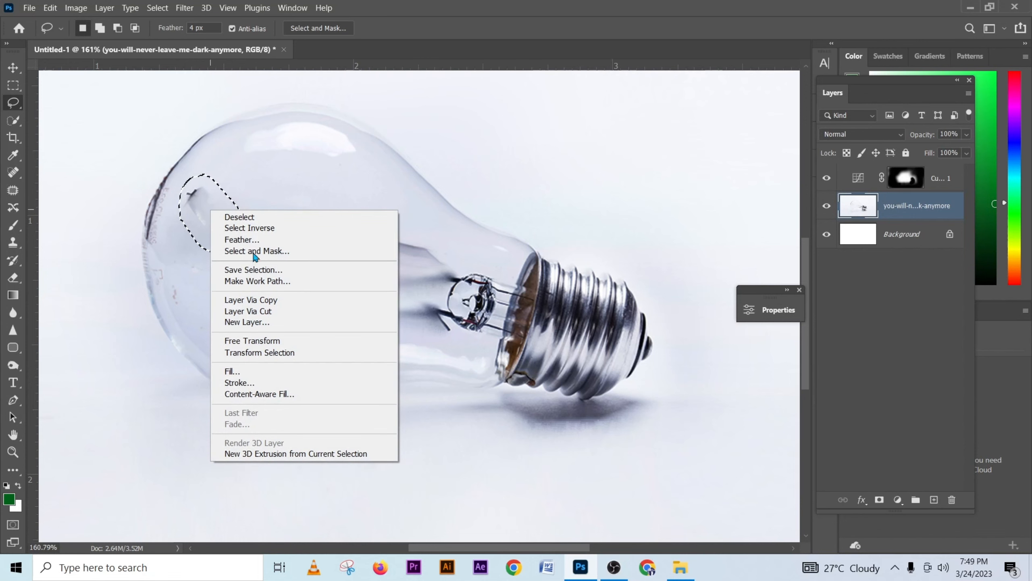
pyautogui.click(279, 394)
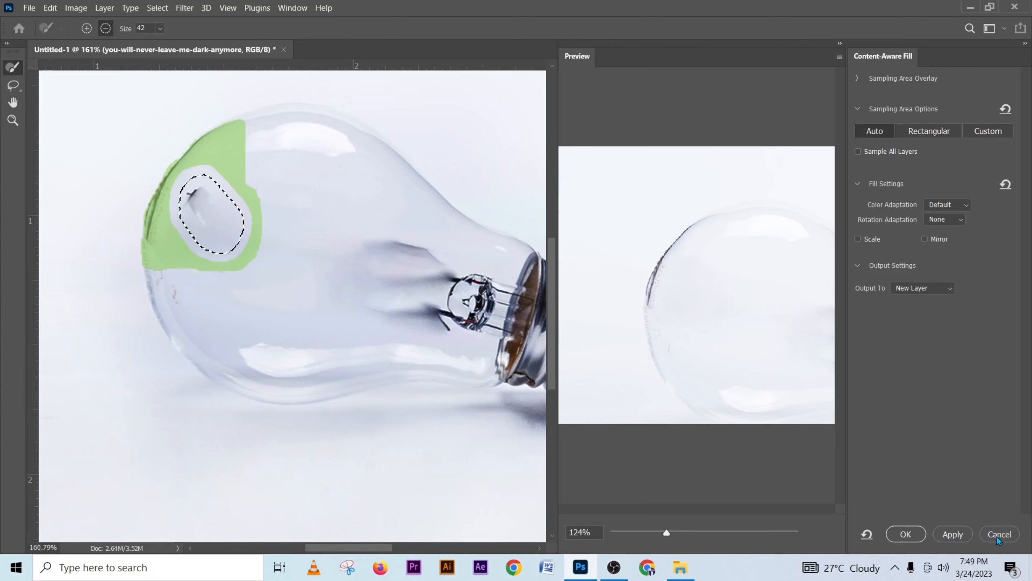
pyautogui.click(949, 534)
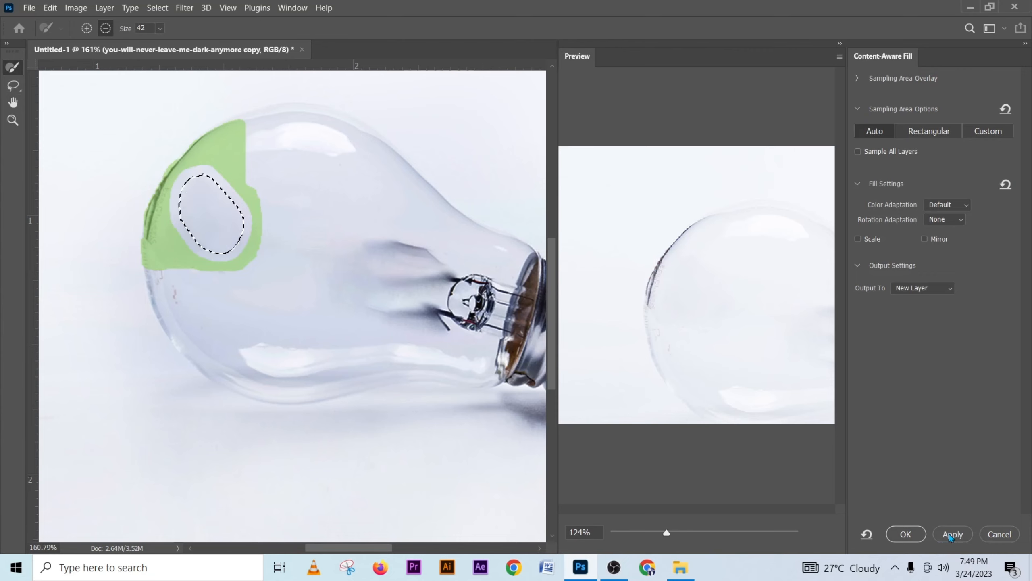
pyautogui.click(905, 534)
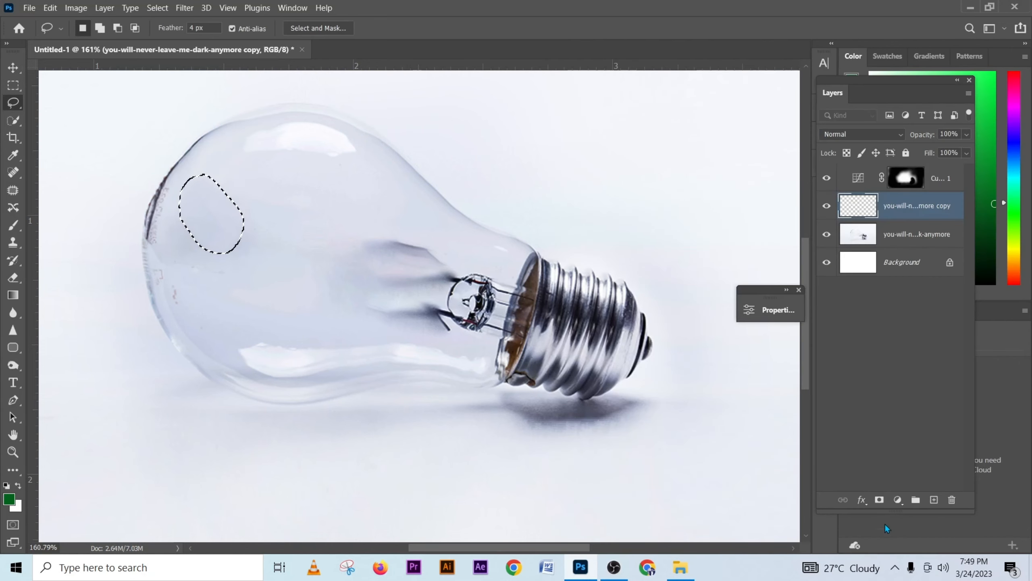
pyautogui.hotkey('ctrl', 'z')
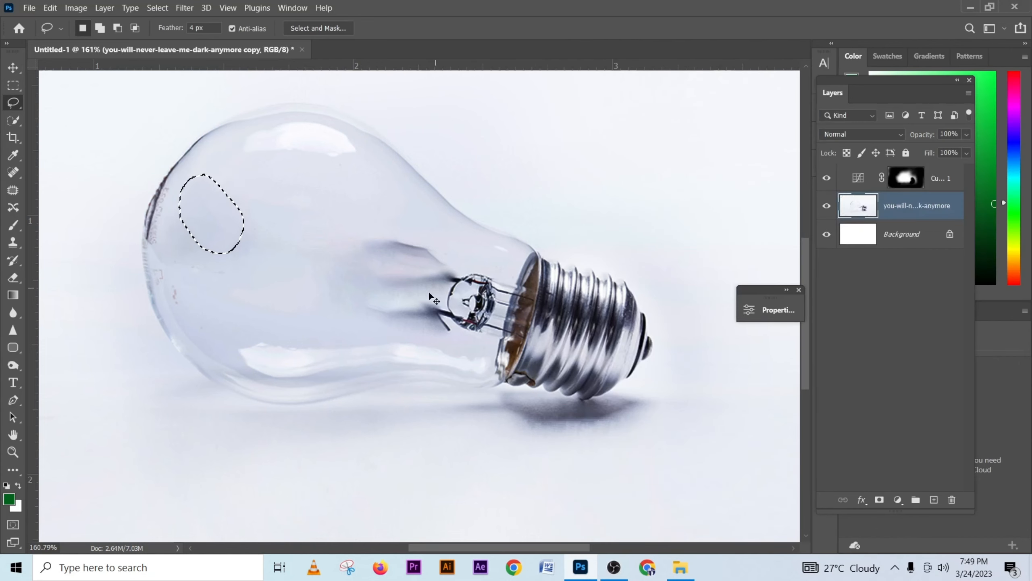
# Step: Fill the selected filament remnant with Content-Aware contents directly on the bulb photo layer and clear the selection
pyautogui.rightClick(225, 233)
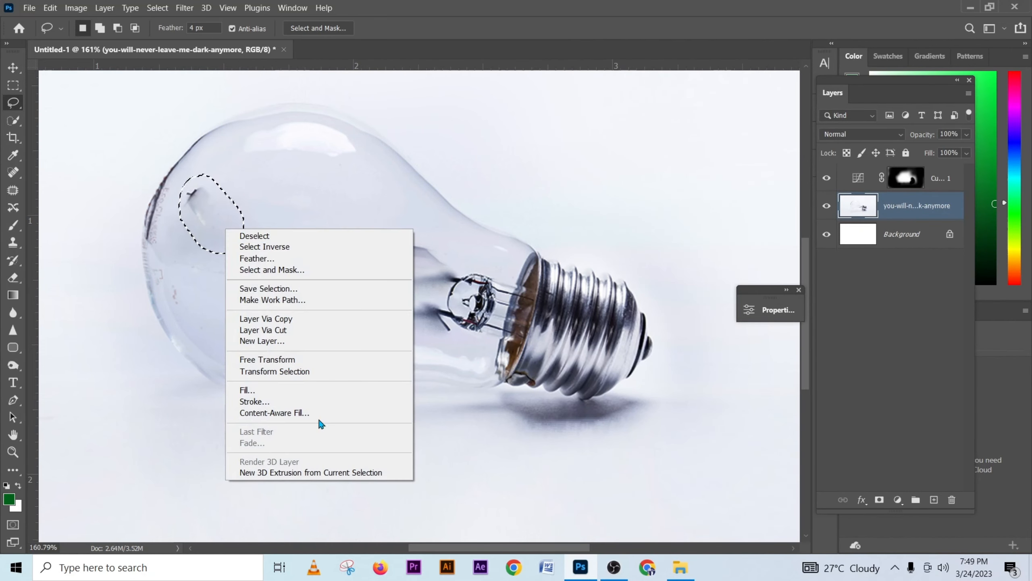
pyautogui.click(289, 394)
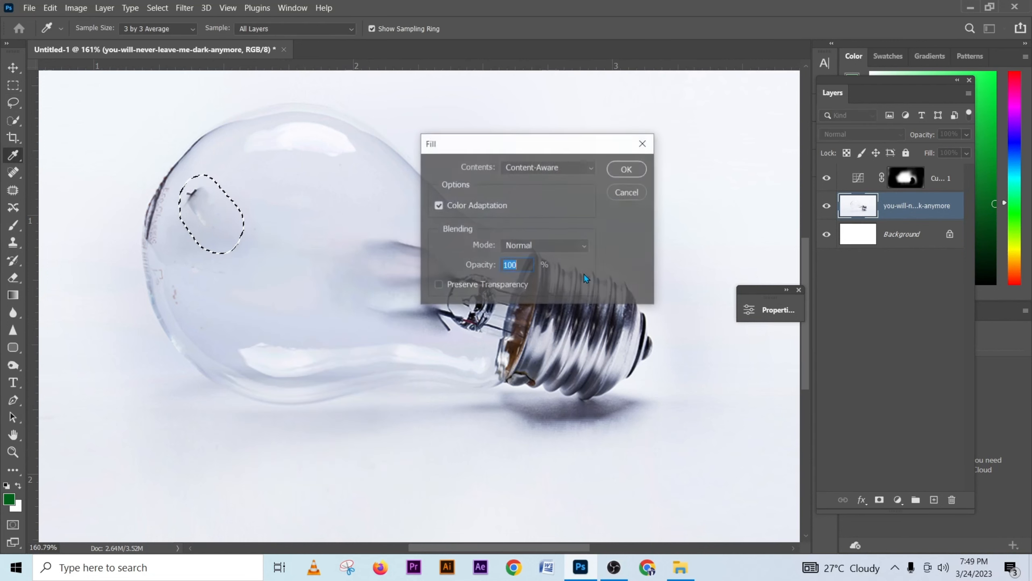
pyautogui.click(627, 167)
pyautogui.hotkey('ctrl', 'd')
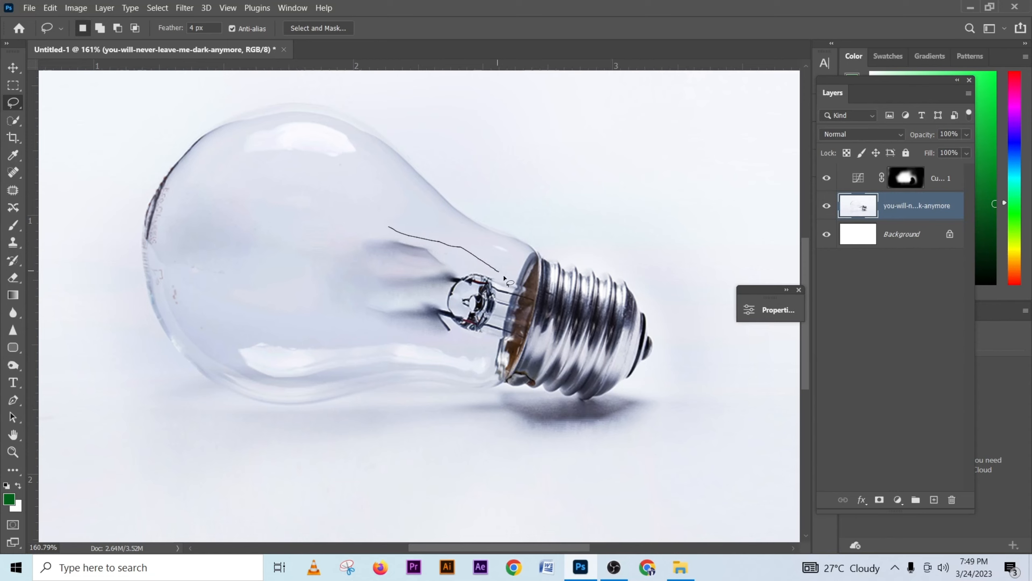
# Step: Outline the remaining filament mount beside the metal base and remove it with Content-Aware Fill output to a new layer
pyautogui.moveTo(477, 351)
pyautogui.mouseDown()
pyautogui.moveTo(364, 311)
pyautogui.moveTo(498, 281)
pyautogui.mouseUp()
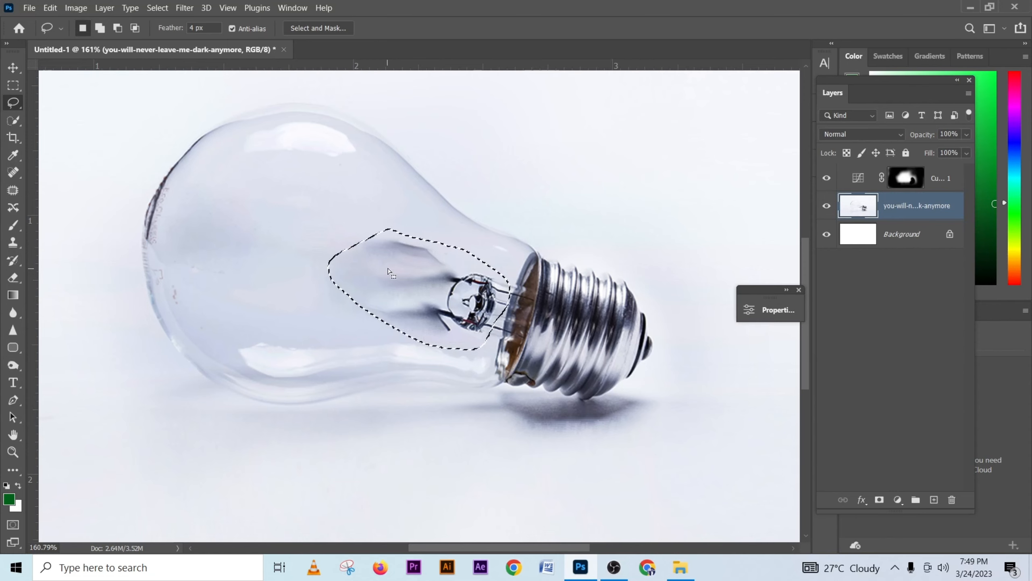
pyautogui.rightClick(388, 269)
pyautogui.click(441, 458)
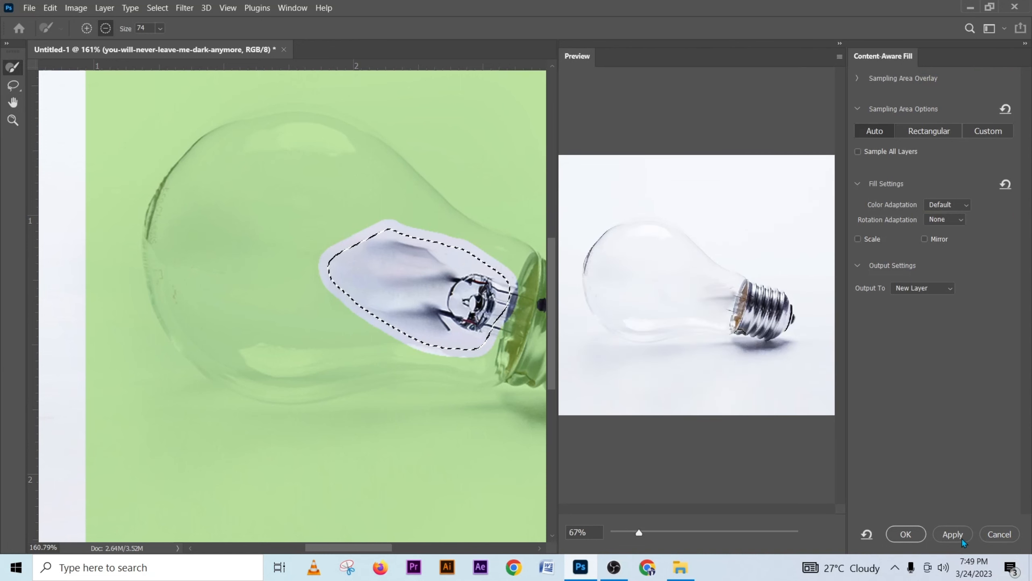
pyautogui.click(961, 540)
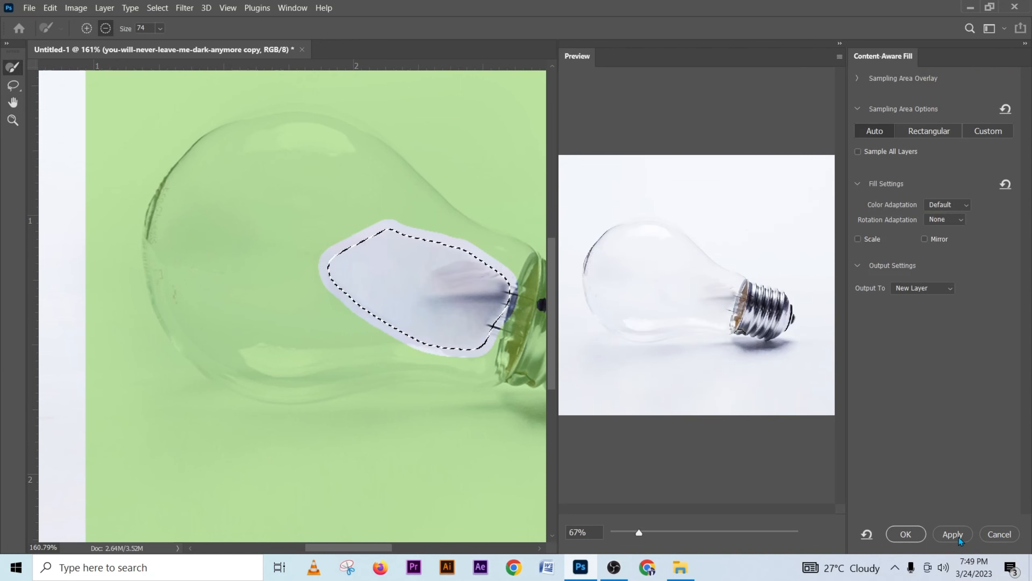
pyautogui.click(906, 534)
pyautogui.hotkey('ctrl', 'd')
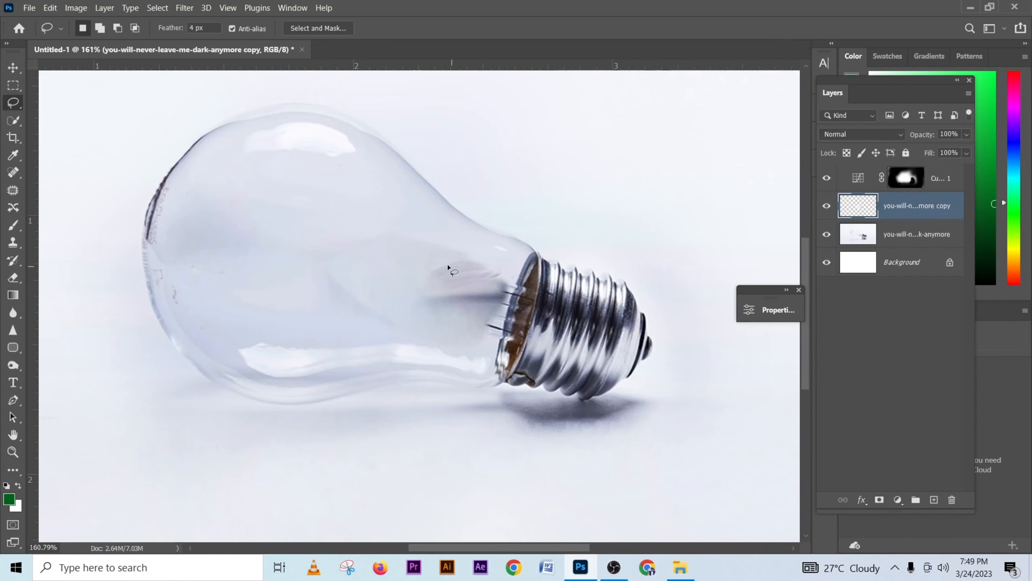
# Step: Outline the dark smudge in the bulb's neck on the new fill layer, fill it with Content-Aware contents and deselect
pyautogui.moveTo(484, 325); pyautogui.dragTo(488, 321)
pyautogui.moveTo(434, 234); pyautogui.dragTo(477, 249)
pyautogui.moveTo(503, 323)
pyautogui.mouseDown()
pyautogui.moveTo(416, 288)
pyautogui.moveTo(395, 254)
pyautogui.mouseUp()
pyautogui.rightClick(467, 286)
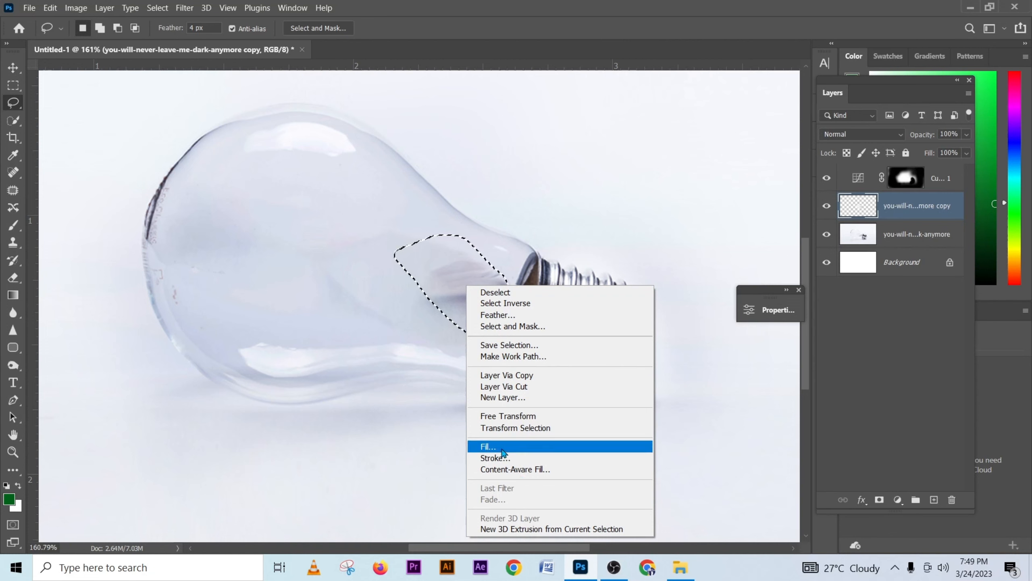
pyautogui.click(489, 446)
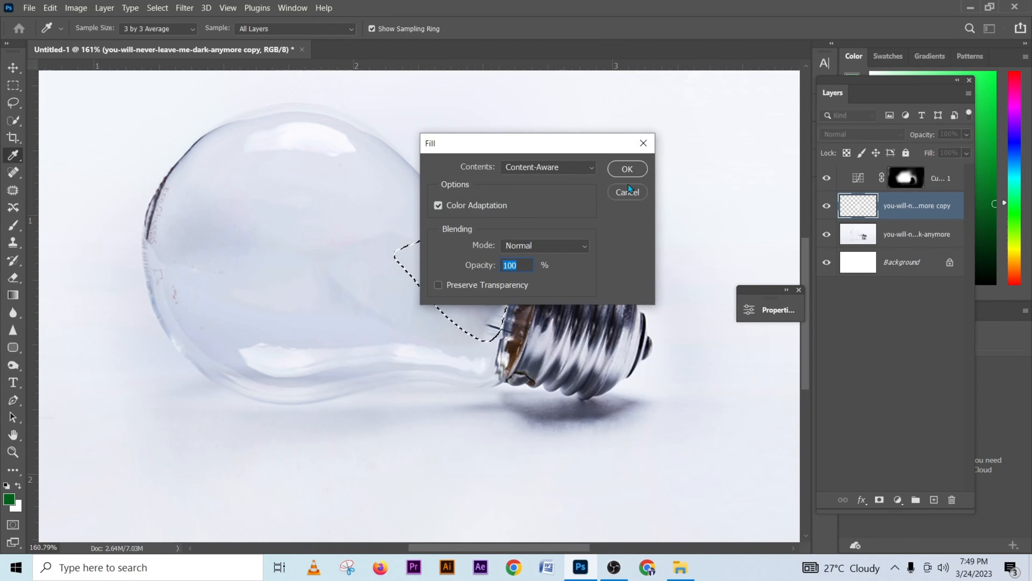
pyautogui.click(622, 170)
pyautogui.hotkey('ctrl', 'd')
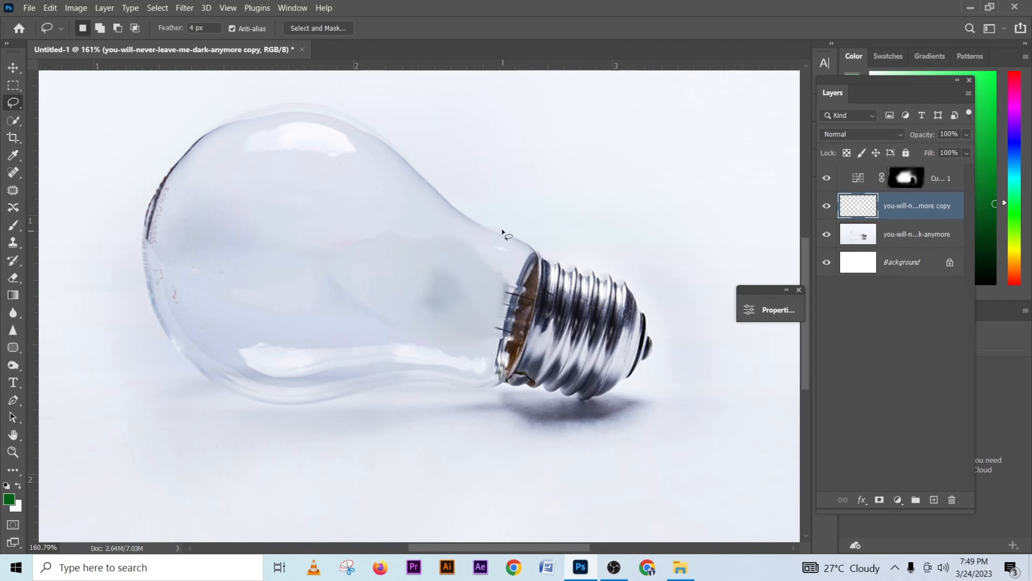
# Step: Examine the repaired glass around the neck, comparing it with the fill layer and the bulb photo layer hidden
pyautogui.scroll(4, 453, 326)
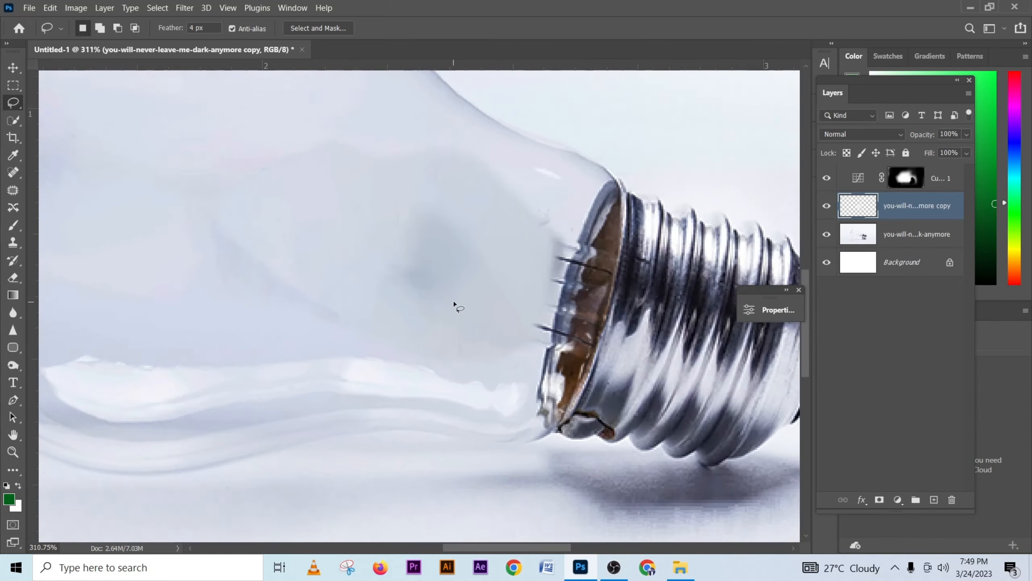
pyautogui.scroll(-5, 454, 302)
pyautogui.scroll(2, 453, 300)
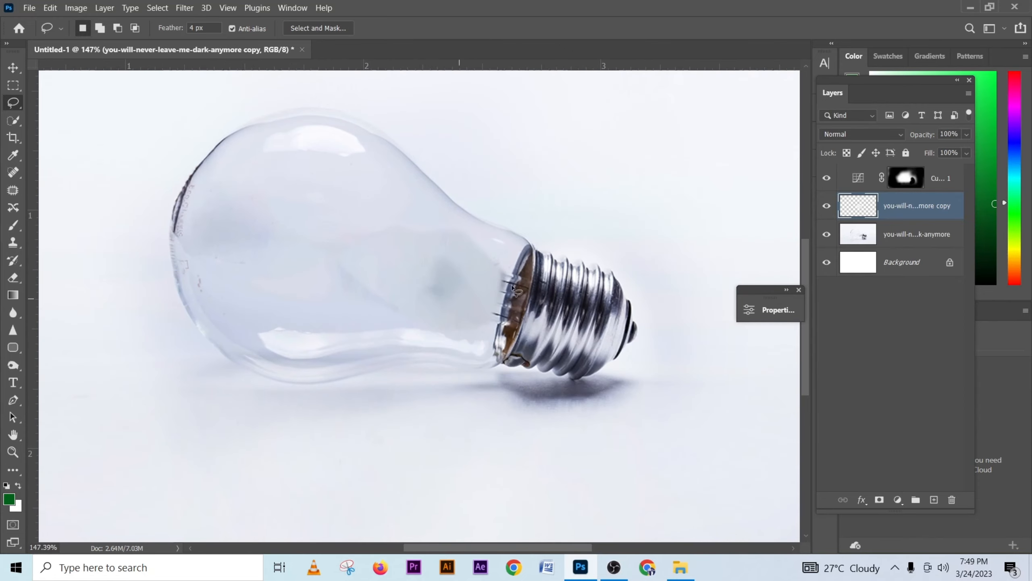
pyautogui.click(825, 206)
pyautogui.click(827, 207)
pyautogui.click(827, 235)
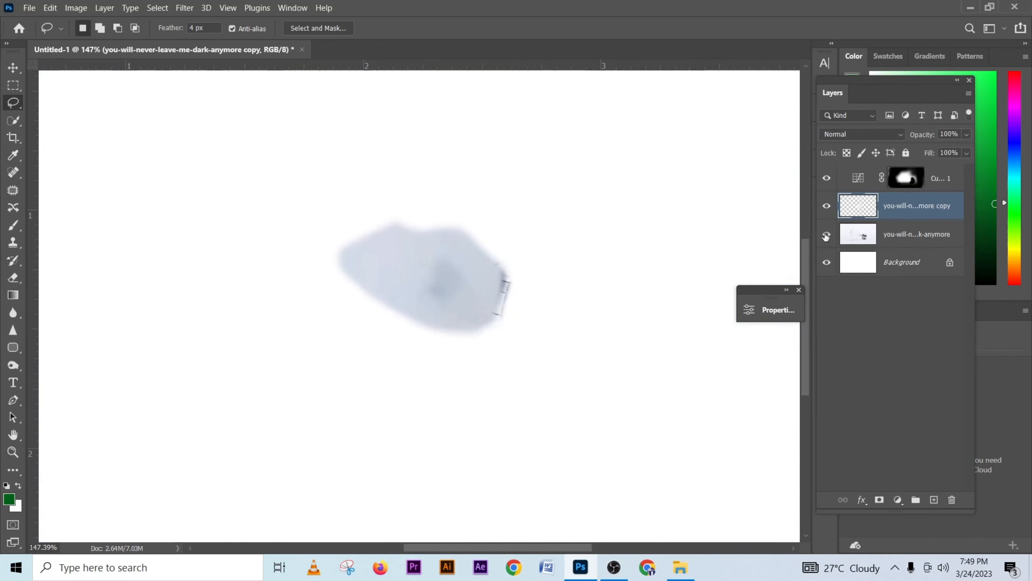
pyautogui.click(826, 236)
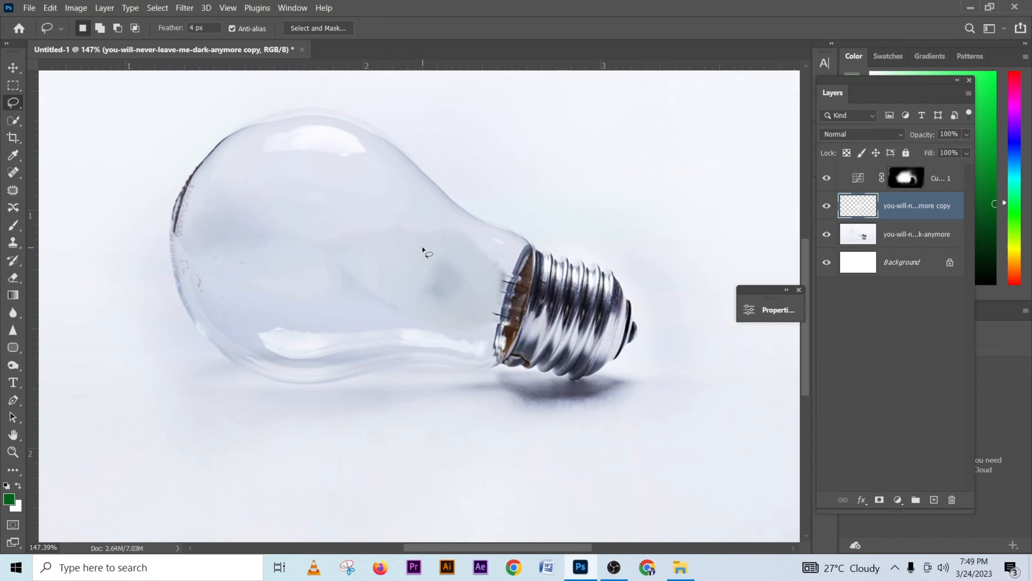
pyautogui.scroll(-1, 423, 254)
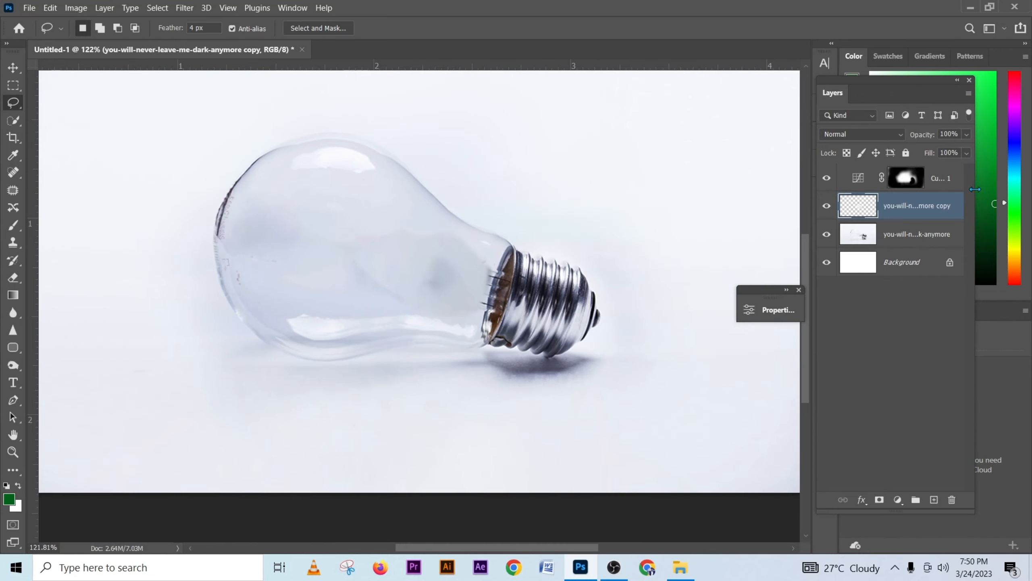
# Step: Add an empty layer above the Curves adjustment, merge all layers into one, and unlock the merged background
pyautogui.click(935, 177)
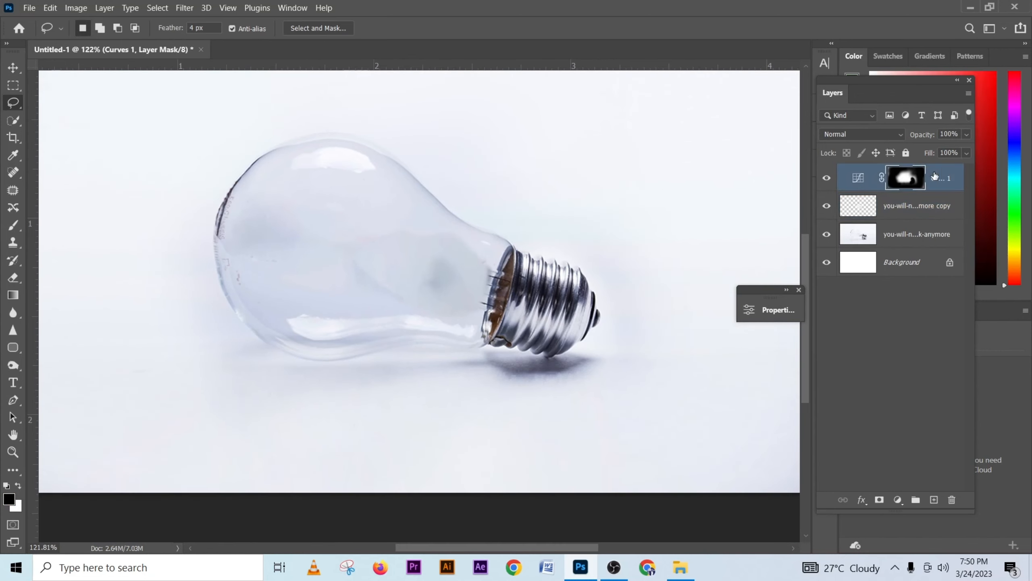
pyautogui.click(934, 500)
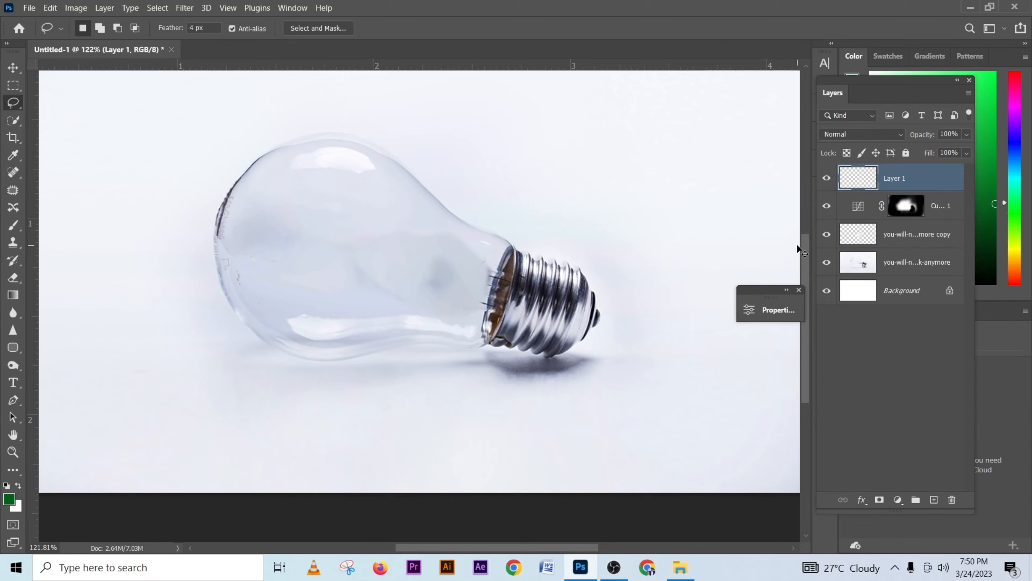
pyautogui.hotkey('ctrl', 'shift', 'e')
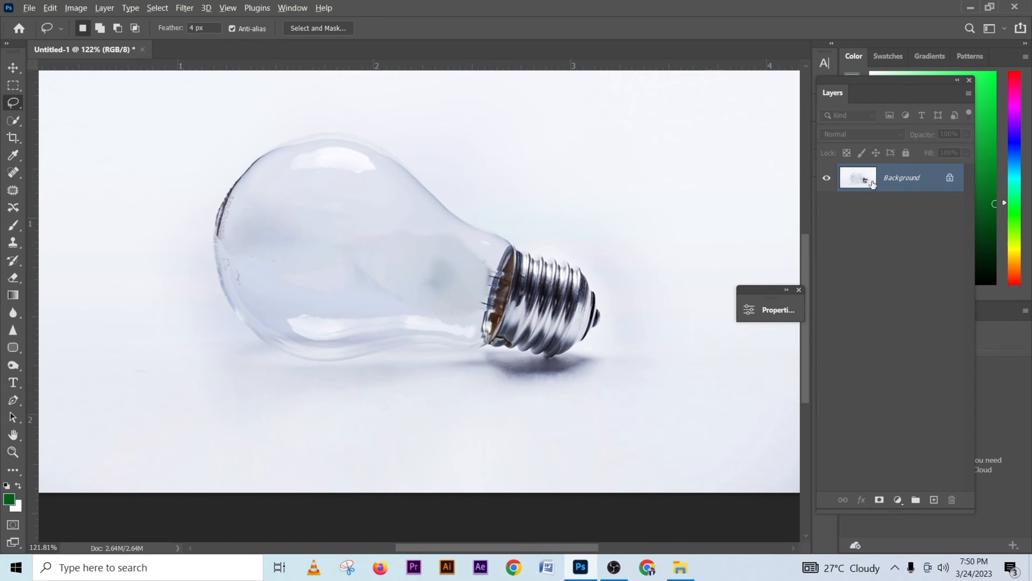
pyautogui.click(949, 179)
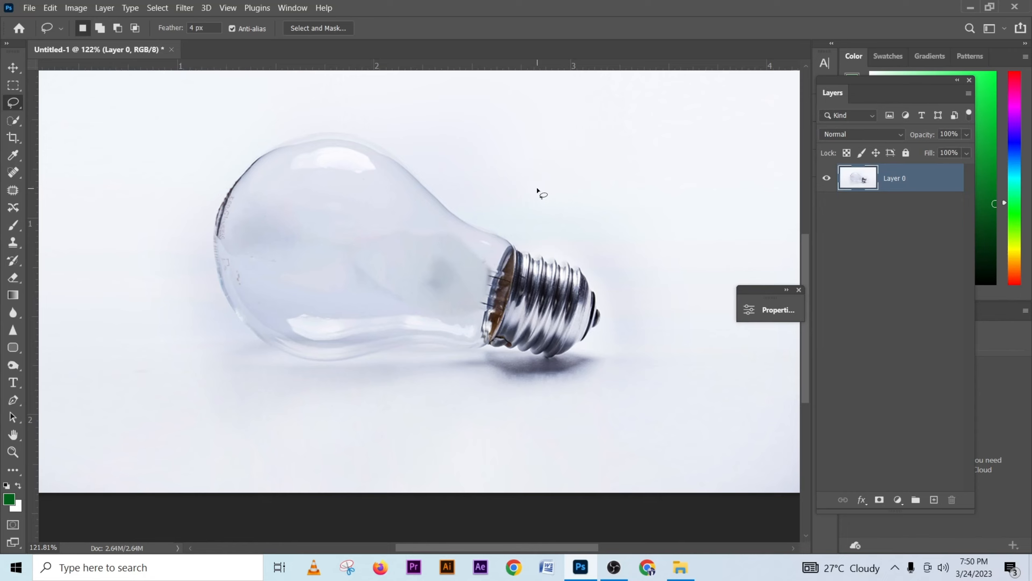
pyautogui.click(798, 289)
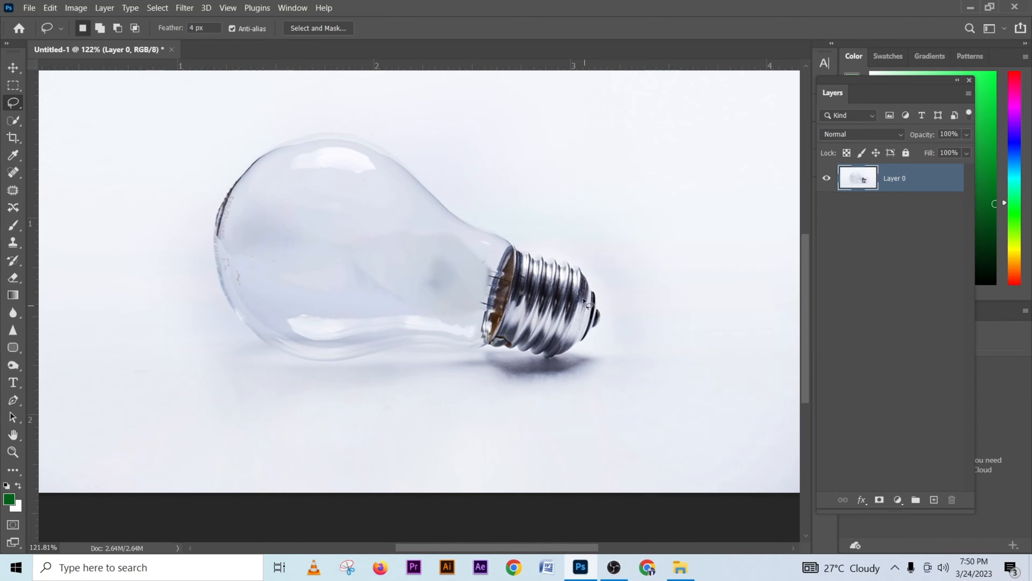
# Step: Activate the Clone Stamp tool and set its brush size to 55 px for retouching the glass
pyautogui.scroll(5, 352, 257)
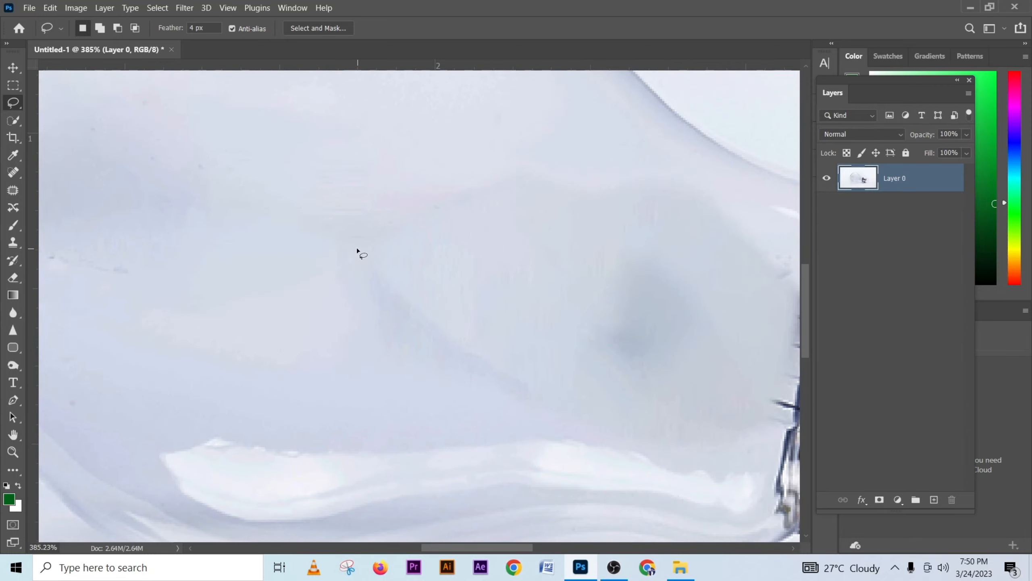
pyautogui.press('s')
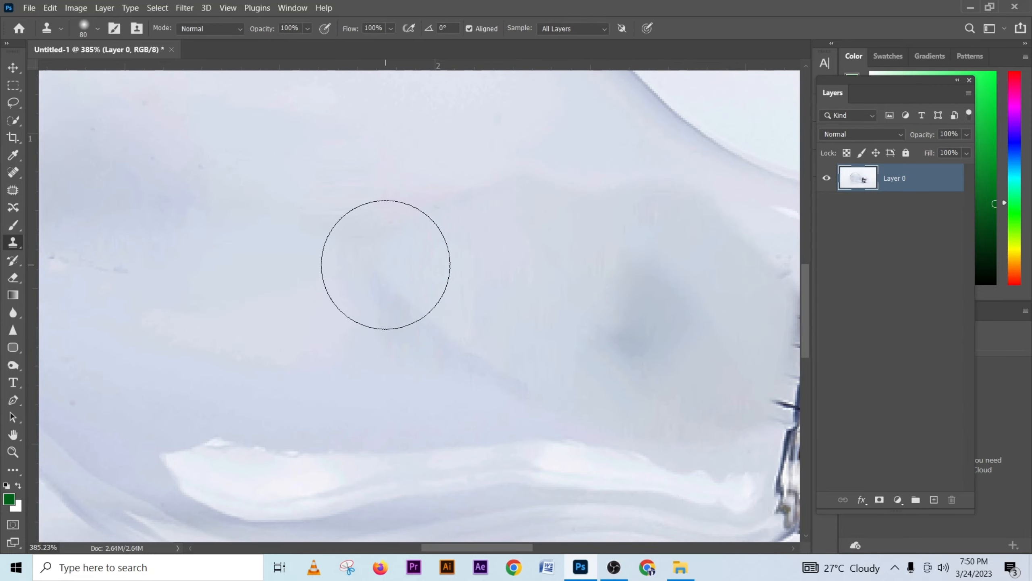
pyautogui.rightClick(14, 247)
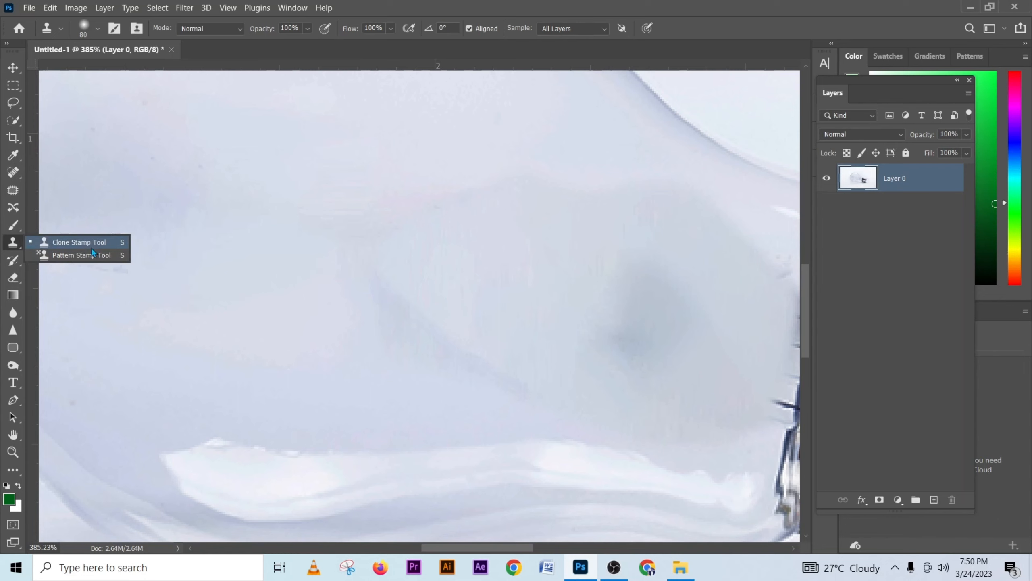
pyautogui.click(86, 247)
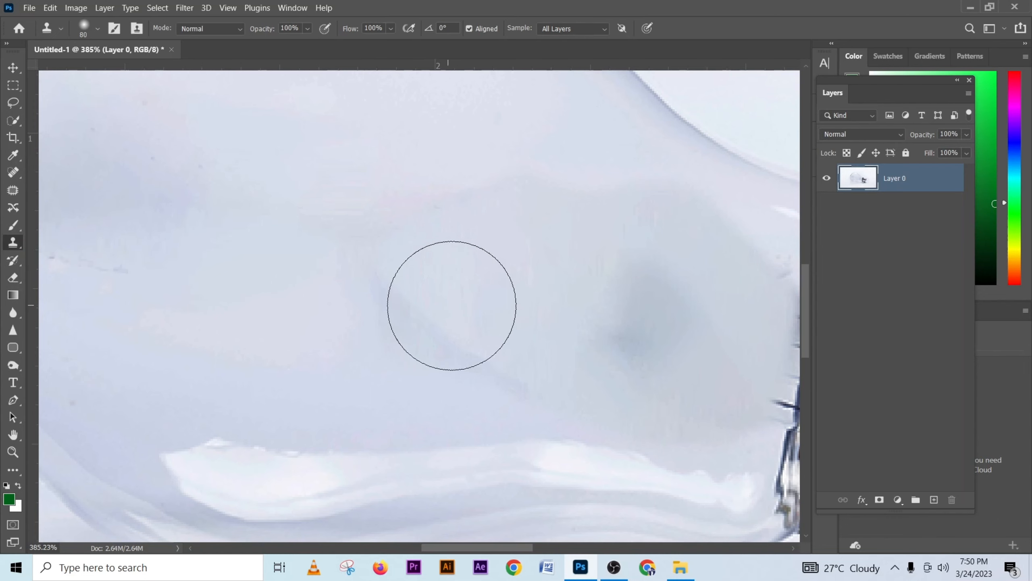
pyautogui.keyDown('alt'); pyautogui.rightClick(430, 311); pyautogui.keyUp('alt')
pyautogui.scroll(-3, 408, 306)
pyautogui.keyDown('alt'); pyautogui.rightClick(423, 307); pyautogui.keyUp('alt')
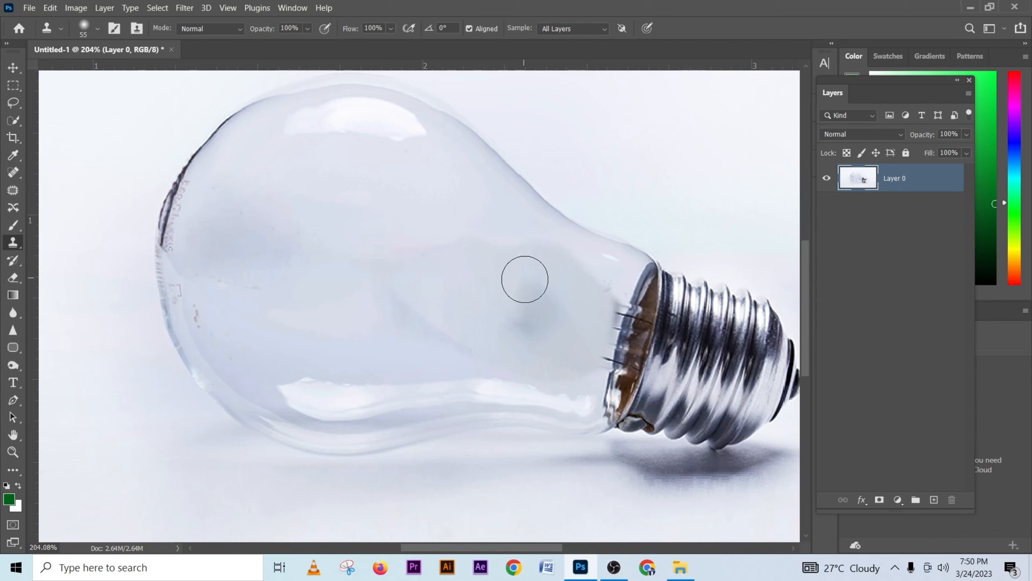
# Step: Try cloning clean glass over the upper part of the bulb's neck, and undo the stroke
pyautogui.keyDown('alt'); pyautogui.click(499, 214); pyautogui.keyUp('alt')
pyautogui.moveTo(491, 246)
pyautogui.mouseDown()
pyautogui.moveTo(535, 257)
pyautogui.moveTo(501, 238)
pyautogui.moveTo(493, 246)
pyautogui.moveTo(513, 253)
pyautogui.moveTo(525, 231)
pyautogui.mouseUp()
pyautogui.hotkey('ctrl', 'z')
# Step: Clone clean glass over the grey smudges and tonal seams inside the bulb, including the dark patch near the base
pyautogui.keyDown('alt'); pyautogui.moveTo(491, 226); pyautogui.dragTo(502, 227); pyautogui.keyUp('alt')
pyautogui.keyDown('alt'); pyautogui.moveTo(419, 211); pyautogui.dragTo(414, 211); pyautogui.keyUp('alt')
pyautogui.moveTo(463, 239)
pyautogui.mouseDown()
pyautogui.moveTo(404, 251)
pyautogui.moveTo(416, 239)
pyautogui.moveTo(407, 284)
pyautogui.moveTo(424, 305)
pyautogui.mouseUp()
pyautogui.keyDown('alt'); pyautogui.click(406, 223); pyautogui.keyUp('alt')
pyautogui.moveTo(342, 197)
pyautogui.keyDown('alt'); pyautogui.mouseDown()
pyautogui.moveTo(316, 218)
pyautogui.moveTo(329, 214)
pyautogui.mouseUp(); pyautogui.keyUp('alt')
pyautogui.keyDown('alt'); pyautogui.click(330, 214); pyautogui.keyUp('alt')
pyautogui.moveTo(270, 225)
pyautogui.mouseDown()
pyautogui.moveTo(229, 219)
pyautogui.moveTo(216, 236)
pyautogui.moveTo(229, 257)
pyautogui.moveTo(305, 258)
pyautogui.mouseUp()
pyautogui.keyDown('alt'); pyautogui.click(440, 290); pyautogui.keyUp('alt')
pyautogui.moveTo(517, 319); pyautogui.dragTo(523, 299)
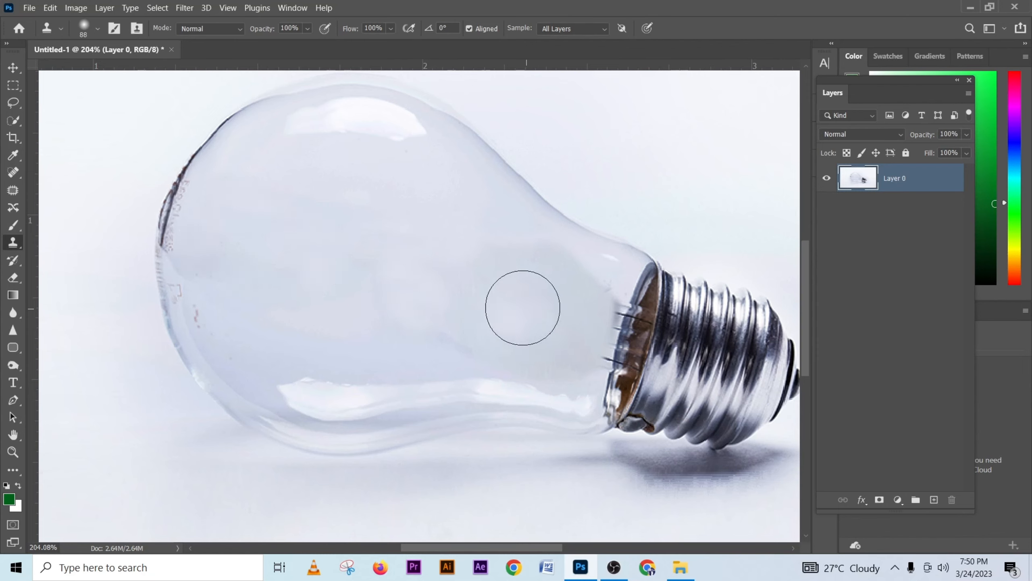
# Step: Clone clean glass over the tonal patches across the bulb's neck and centre with a 103 px Clone Stamp brush
pyautogui.keyDown('alt'); pyautogui.moveTo(415, 284); pyautogui.dragTo(422, 283); pyautogui.keyUp('alt')
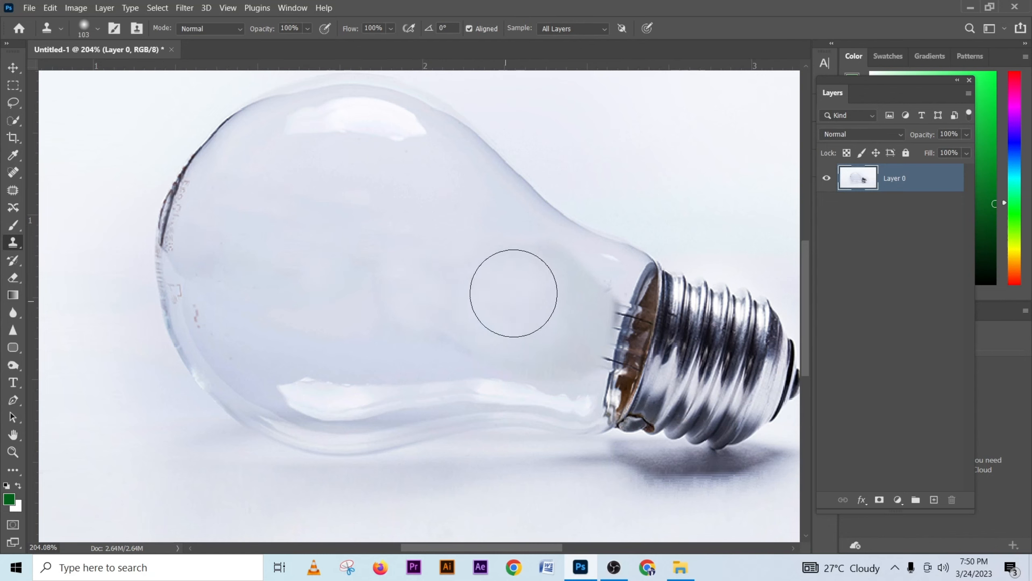
pyautogui.keyDown('alt'); pyautogui.click(443, 239); pyautogui.keyUp('alt')
pyautogui.moveTo(520, 252)
pyautogui.mouseDown()
pyautogui.moveTo(576, 298)
pyautogui.moveTo(511, 319)
pyautogui.moveTo(408, 287)
pyautogui.mouseUp()
pyautogui.keyDown('alt'); pyautogui.click(490, 308); pyautogui.keyUp('alt')
pyautogui.click(428, 292)
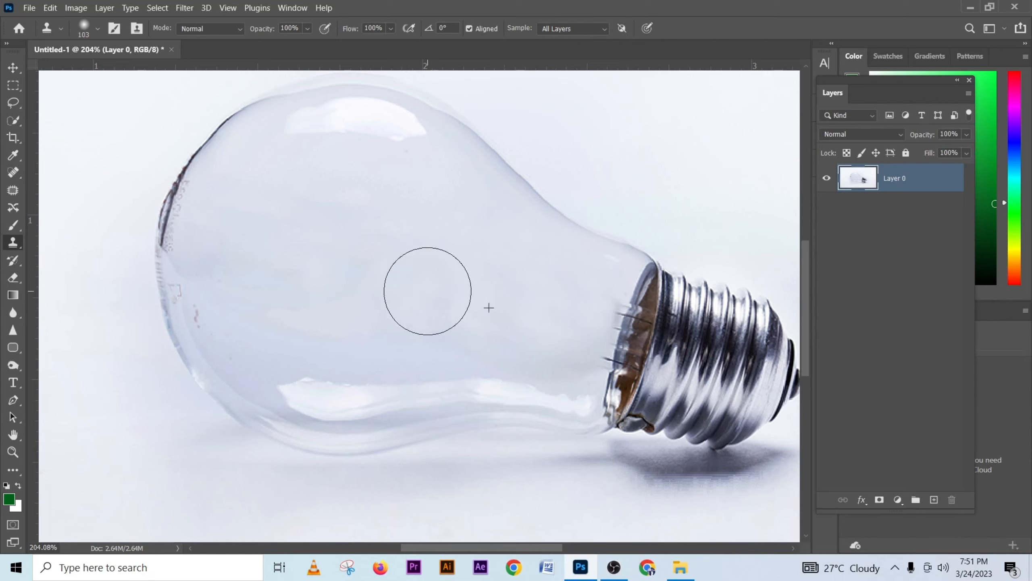
pyautogui.keyDown('alt'); pyautogui.click(385, 275); pyautogui.keyUp('alt')
pyautogui.moveTo(330, 273)
pyautogui.mouseDown()
pyautogui.moveTo(288, 271)
pyautogui.moveTo(247, 251)
pyautogui.moveTo(277, 230)
pyautogui.mouseUp()
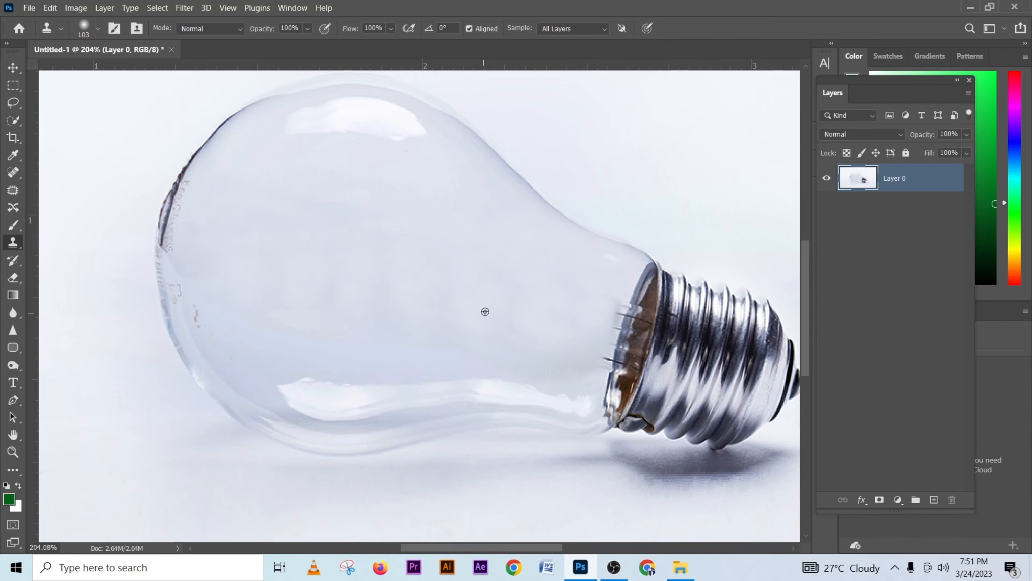
# Step: Clone clean glass over the leftover wire ends beside the metal base, using brush sizes of 40 and 28 px
pyautogui.keyDown('alt'); pyautogui.moveTo(484, 311); pyautogui.dragTo(438, 306); pyautogui.keyUp('alt')
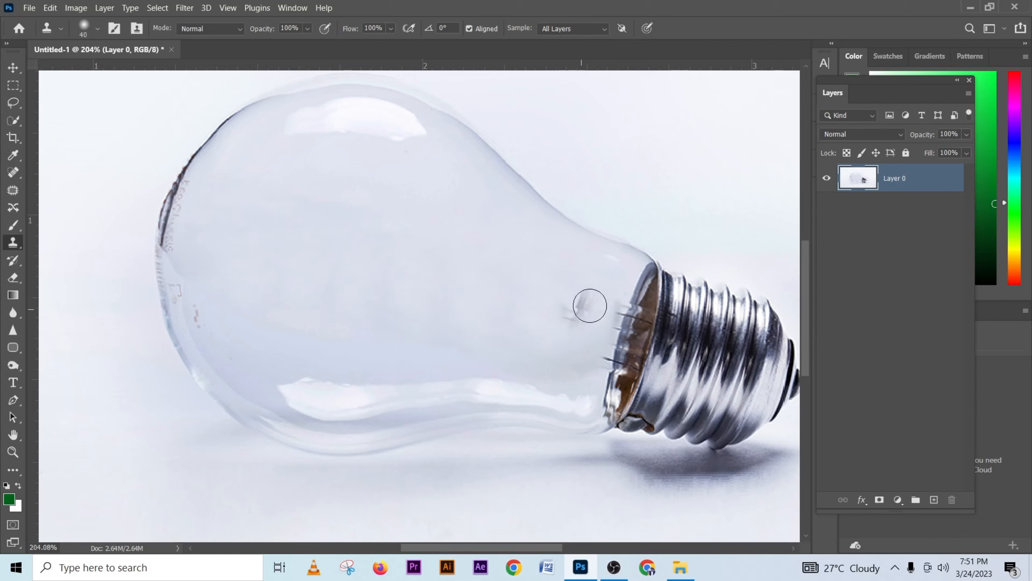
pyautogui.moveTo(612, 303)
pyautogui.mouseDown()
pyautogui.moveTo(595, 373)
pyautogui.moveTo(600, 365)
pyautogui.mouseUp()
pyautogui.keyDown('alt'); pyautogui.moveTo(595, 312); pyautogui.dragTo(589, 312); pyautogui.keyUp('alt')
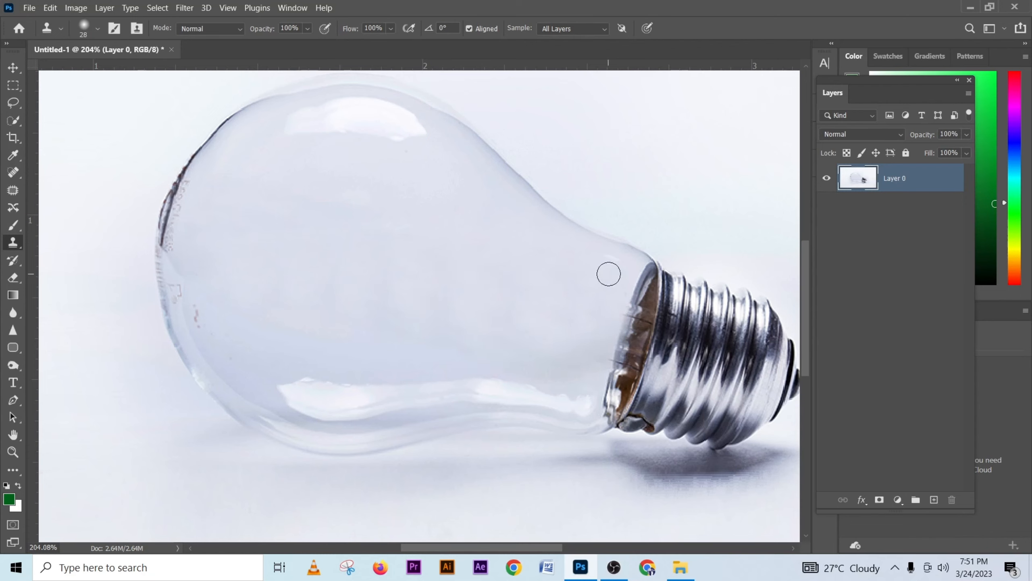
pyautogui.hotkey('ctrl', '0')
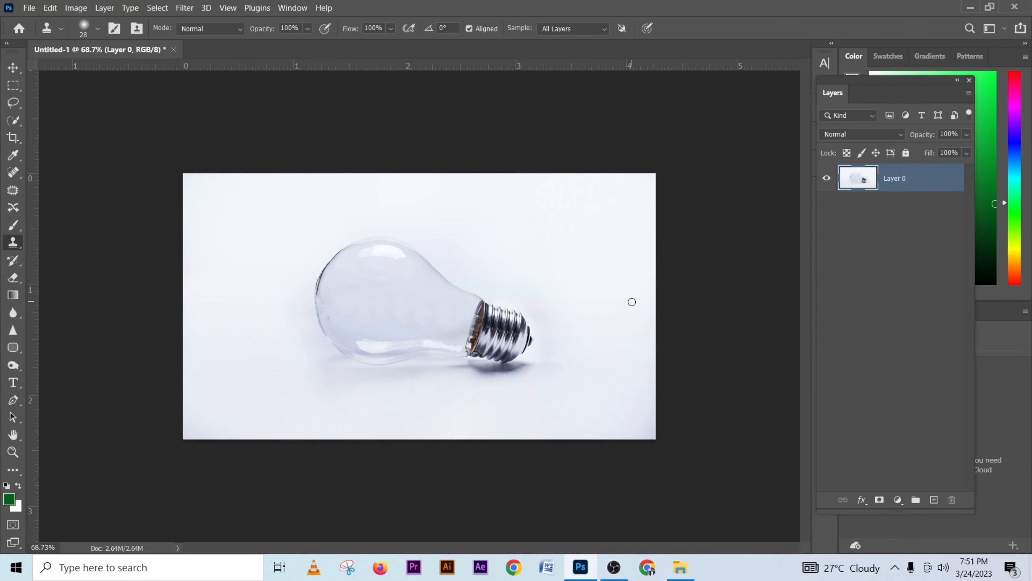
pyautogui.scroll(3, 494, 307)
pyautogui.scroll(-1, 494, 307)
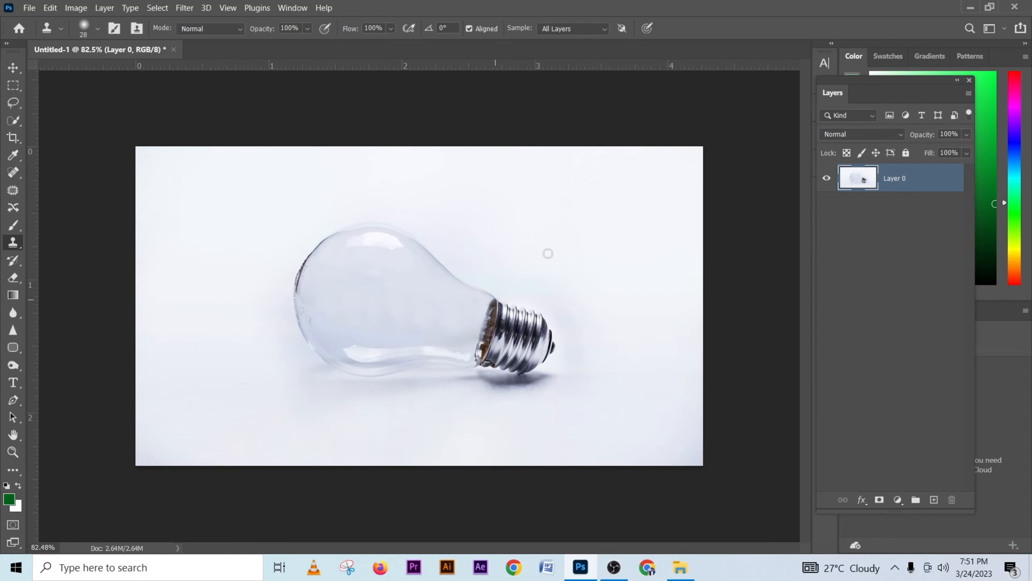
# Step: Place the Water image from the bulb manipulation folder into the document and lower its opacity to 59%
pyautogui.click(970, 8)
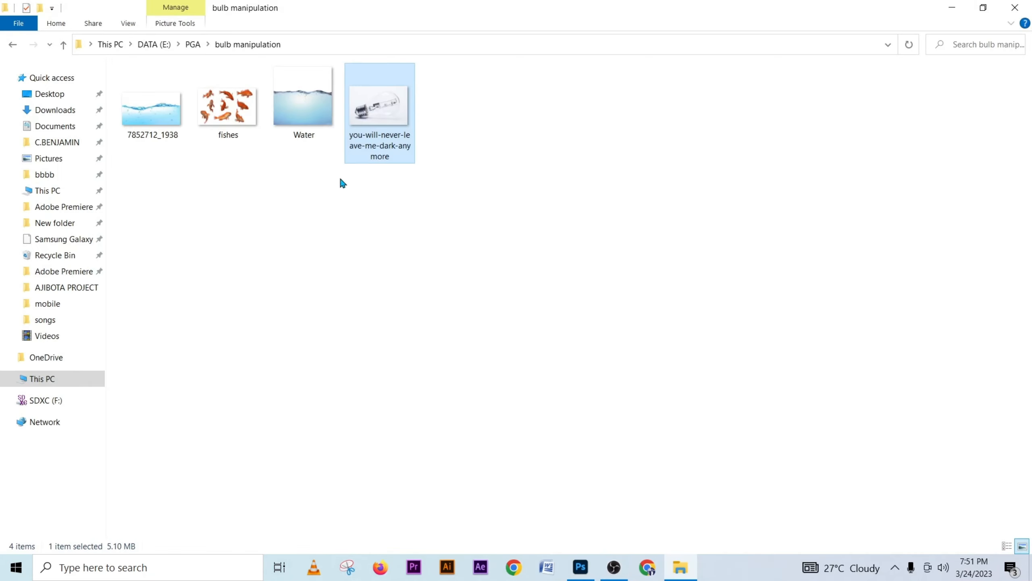
pyautogui.click(301, 116)
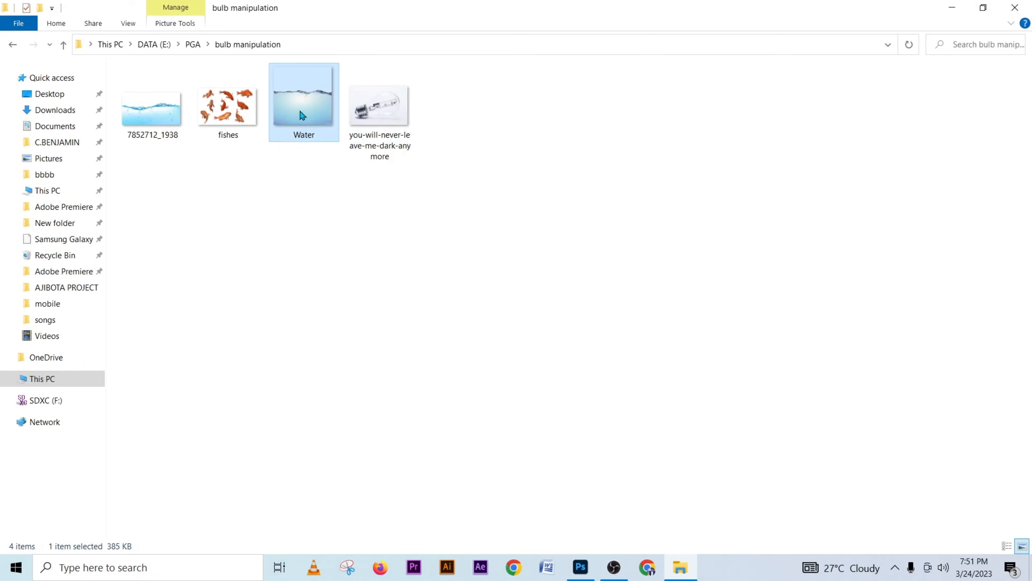
pyautogui.moveTo(301, 118); pyautogui.dragTo(427, 376)
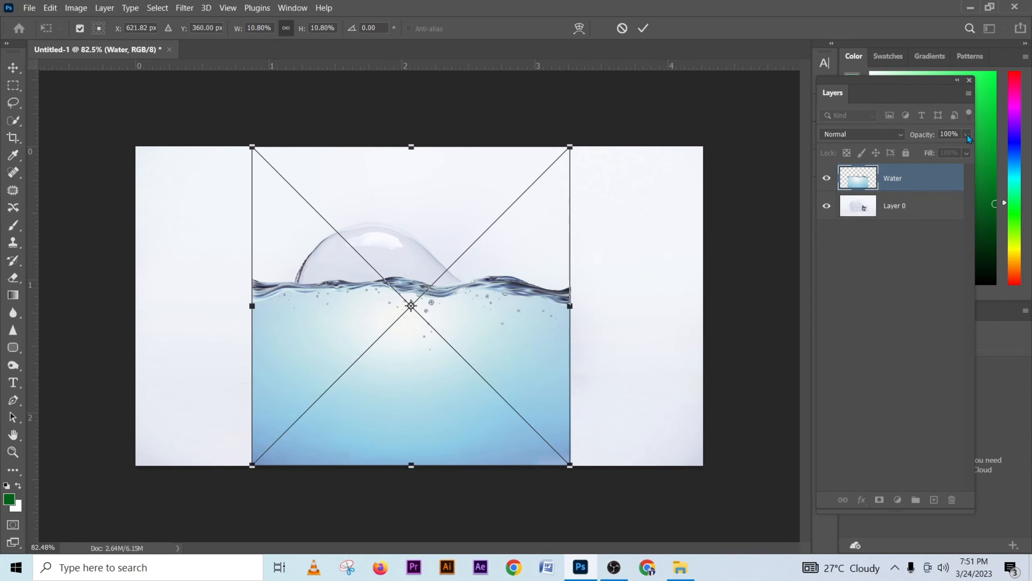
pyautogui.moveTo(947, 150); pyautogui.dragTo(942, 150)
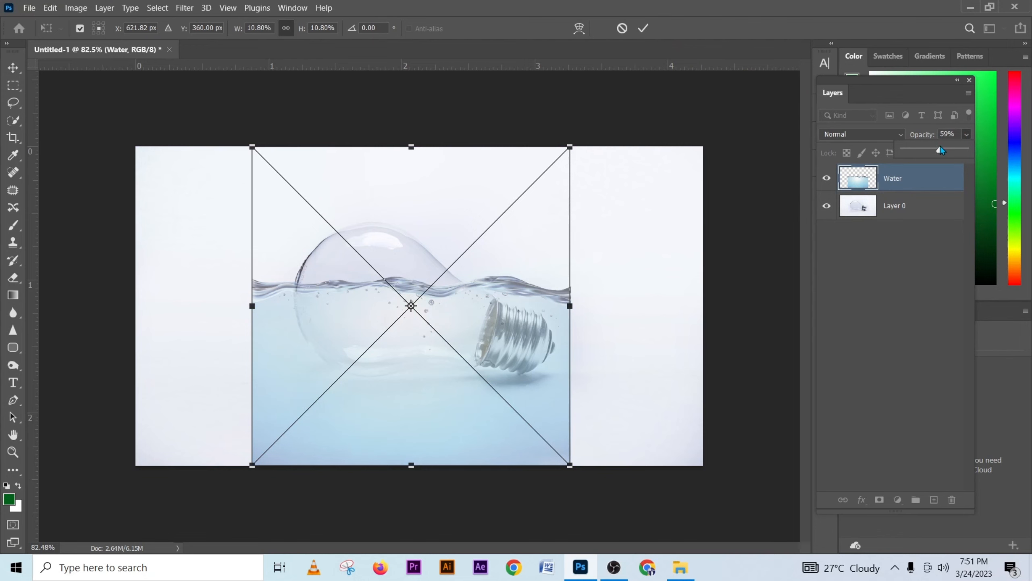
# Step: Scale the water image to 6.99%, rotate it 12.75° and position its waterline across the bulb from the glass end to the base
pyautogui.scroll(3, 496, 313)
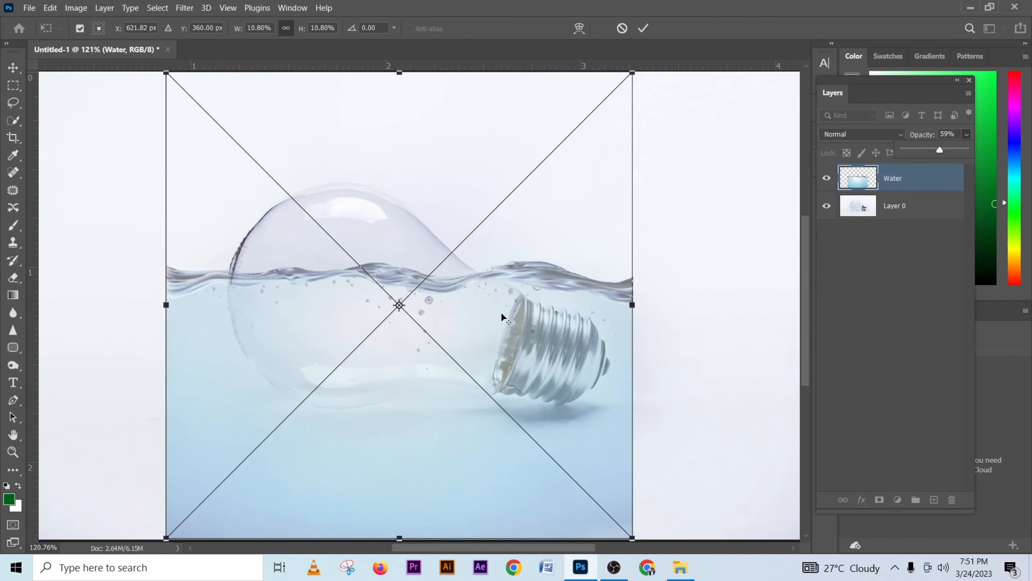
pyautogui.moveTo(635, 542); pyautogui.dragTo(554, 493)
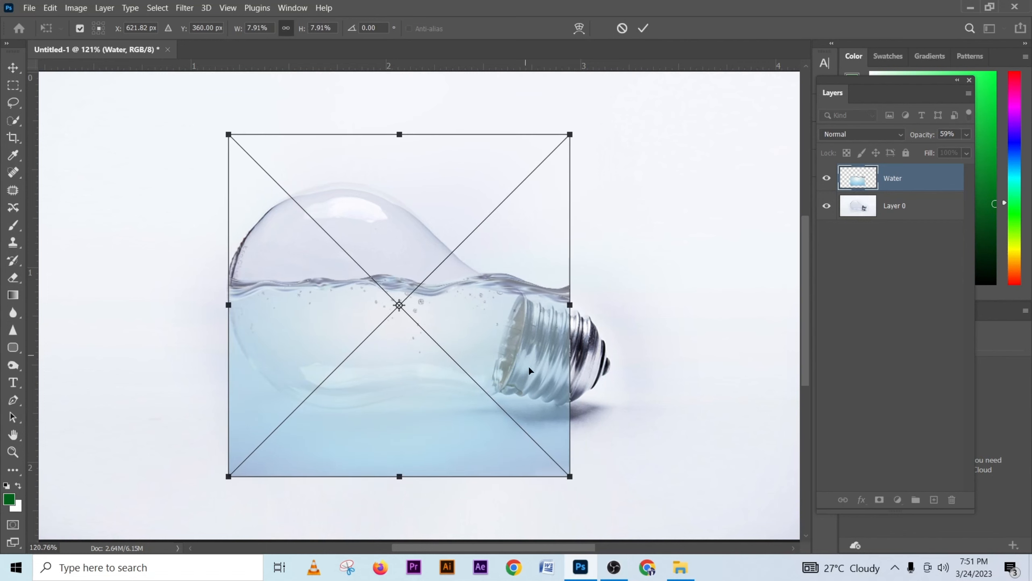
pyautogui.moveTo(530, 370); pyautogui.dragTo(444, 412)
pyautogui.moveTo(555, 363); pyautogui.dragTo(567, 341)
pyautogui.moveTo(515, 378); pyautogui.dragTo(521, 390)
pyautogui.moveTo(568, 360); pyautogui.dragTo(554, 420)
pyautogui.moveTo(458, 385); pyautogui.dragTo(461, 353)
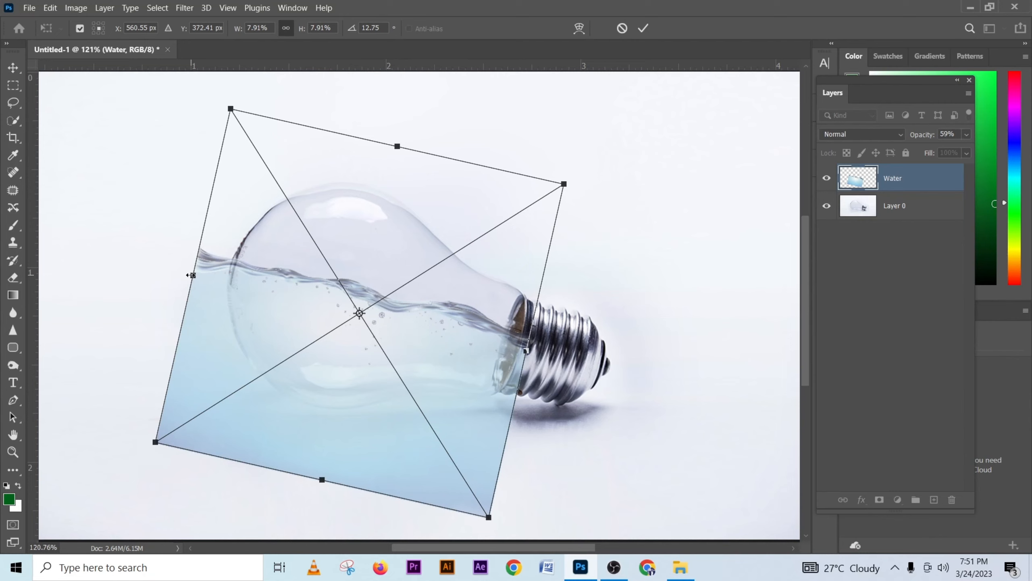
pyautogui.moveTo(191, 276); pyautogui.dragTo(274, 290)
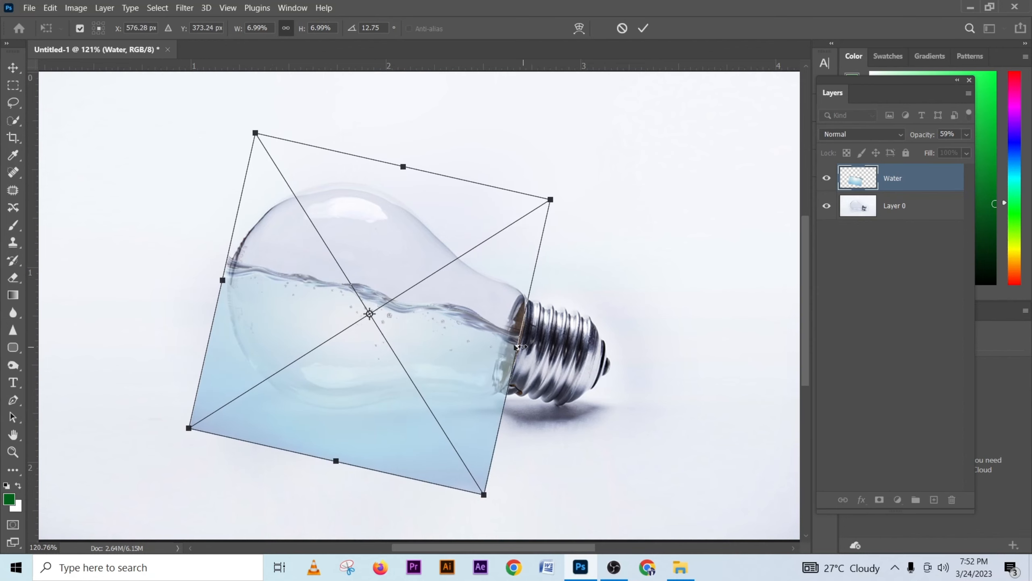
pyautogui.press('s')
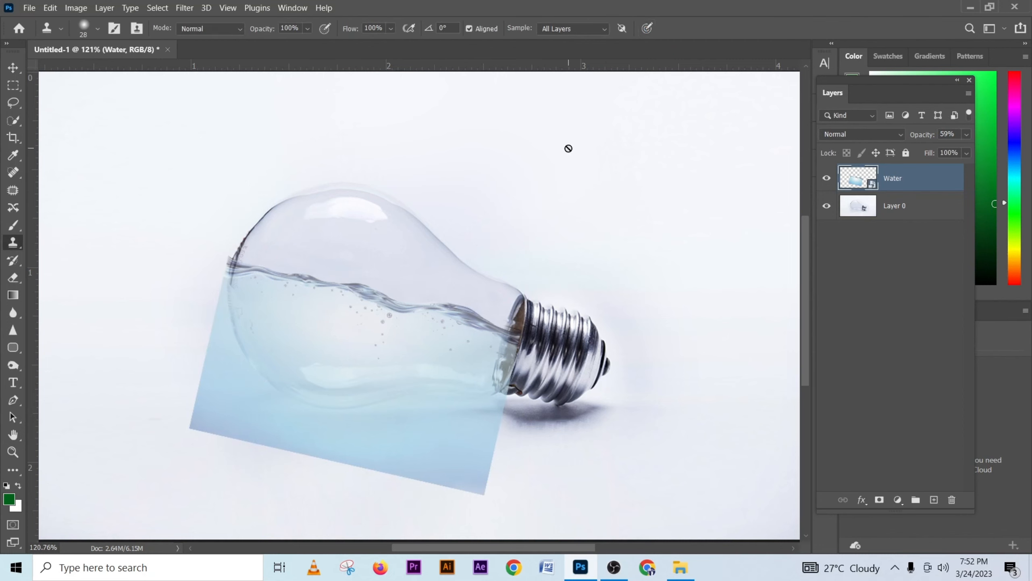
# Step: Set the Water layer's opacity to 57%
pyautogui.click(967, 135)
pyautogui.moveTo(952, 149); pyautogui.dragTo(966, 150)
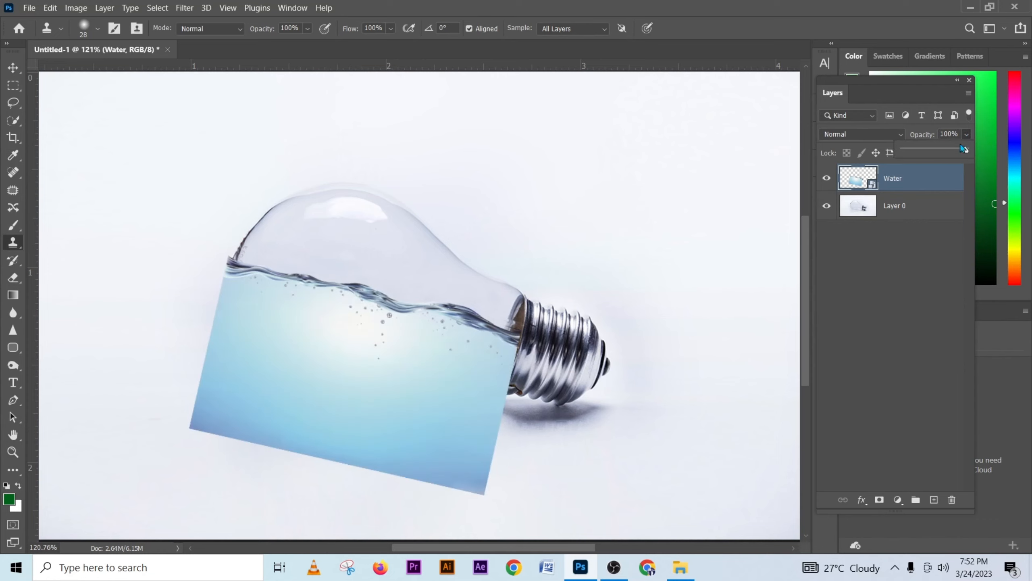
pyautogui.moveTo(936, 150)
pyautogui.mouseDown()
pyautogui.moveTo(928, 149)
pyautogui.moveTo(940, 151)
pyautogui.mouseUp()
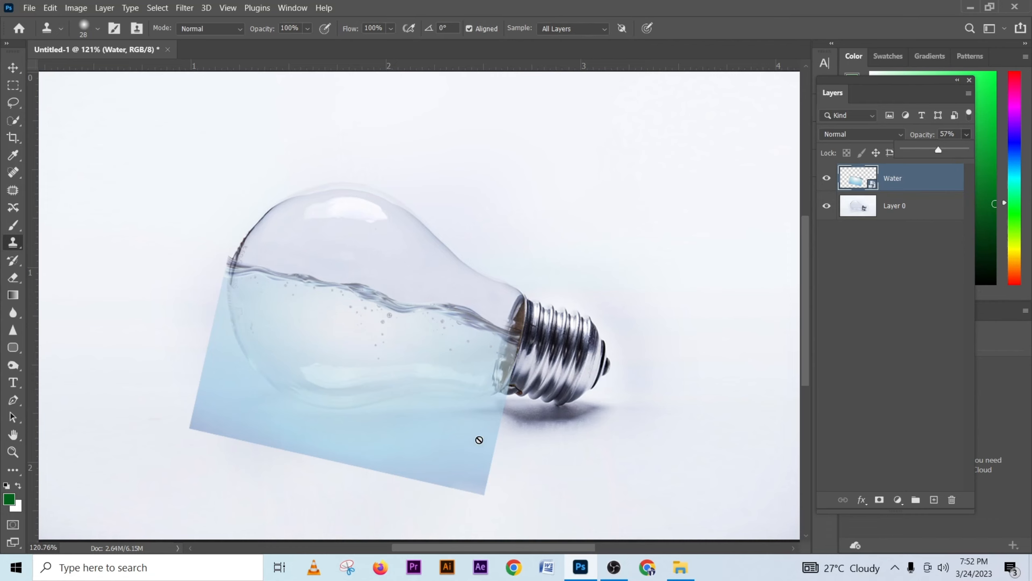
# Step: Add a layer mask to the Water layer and hide the water below the bulb with a soft black brush
pyautogui.click(881, 500)
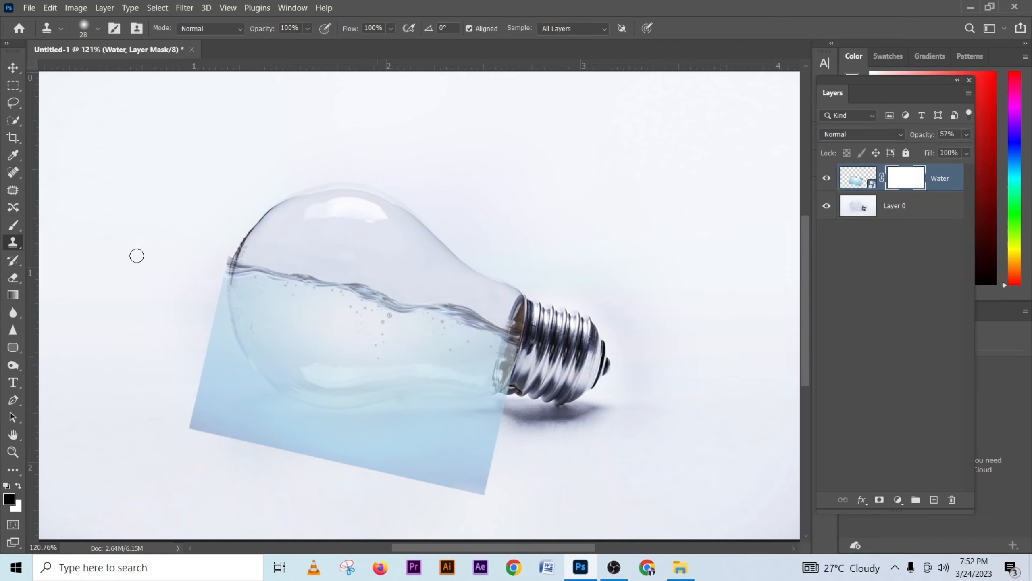
pyautogui.click(12, 224)
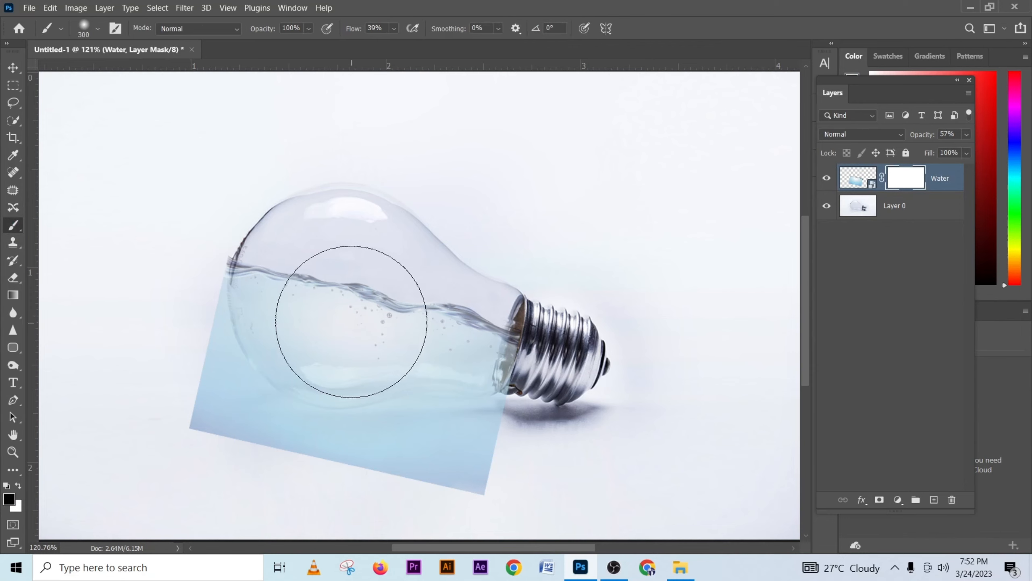
pyautogui.press('[')
pyautogui.press('[')
pyautogui.press('[')
pyautogui.press('[')
pyautogui.press('[')
pyautogui.press('[')
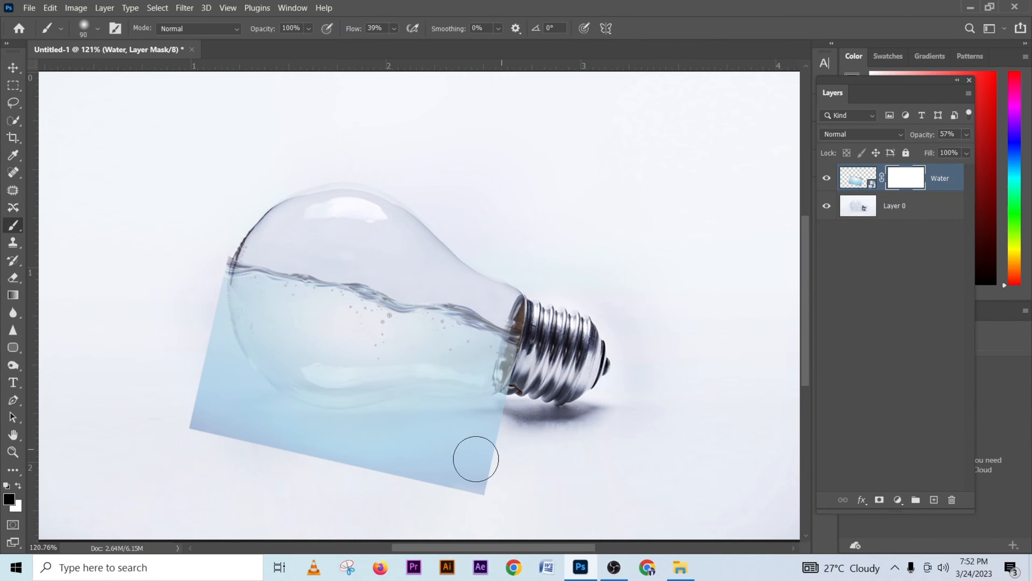
pyautogui.press(']')
pyautogui.press(']')
pyautogui.moveTo(389, 466)
pyautogui.mouseDown()
pyautogui.moveTo(352, 473)
pyautogui.moveTo(447, 470)
pyautogui.moveTo(354, 460)
pyautogui.moveTo(525, 457)
pyautogui.mouseUp()
# Step: Mask out the leftover corner of water outside the bulb's rounded end with a 90 px black brush
pyautogui.press('[')
pyautogui.press('[')
pyautogui.press('[')
pyautogui.press('[')
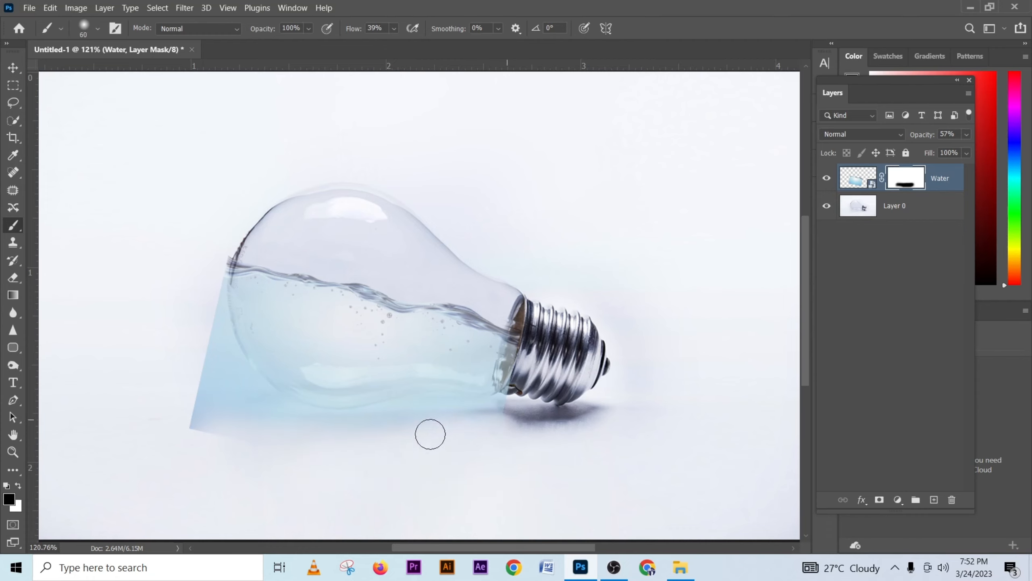
pyautogui.press(']')
pyautogui.press(']')
pyautogui.press(']')
pyautogui.moveTo(165, 408)
pyautogui.mouseDown()
pyautogui.moveTo(201, 411)
pyautogui.moveTo(208, 400)
pyautogui.moveTo(209, 386)
pyautogui.moveTo(189, 385)
pyautogui.moveTo(192, 358)
pyautogui.moveTo(243, 420)
pyautogui.moveTo(217, 403)
pyautogui.mouseUp()
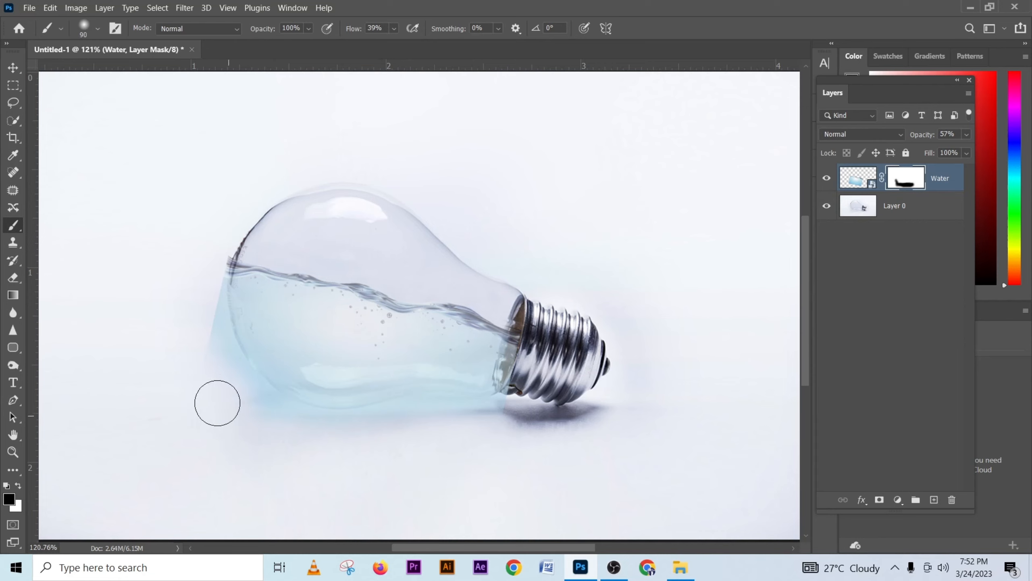
# Step: Refine the water mask along the bulb's outline with a hard 30 px brush, hiding spill in black and restoring over-masked glass in white
pyautogui.scroll(3, 231, 389)
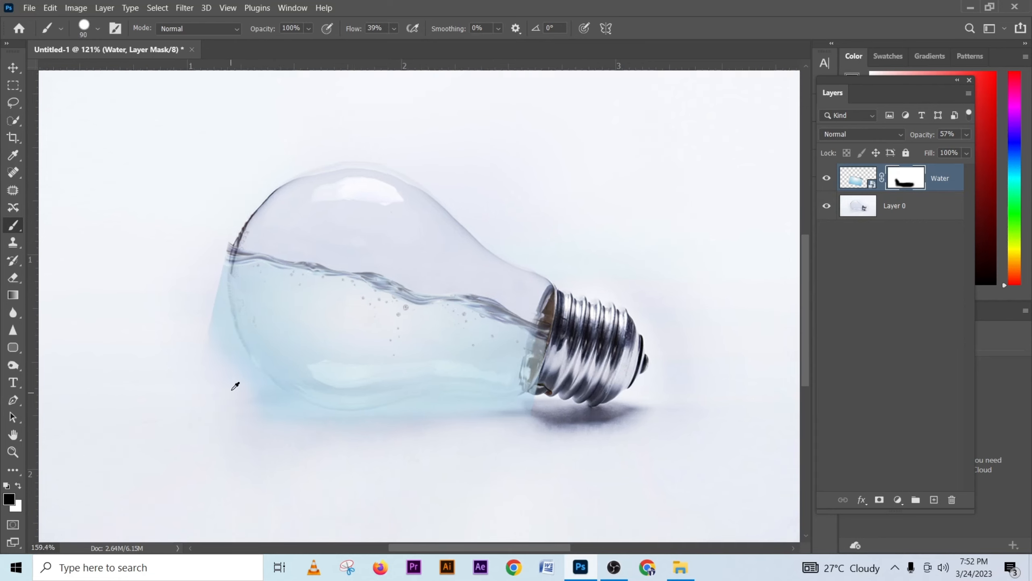
pyautogui.moveTo(246, 392)
pyautogui.mouseDown()
pyautogui.moveTo(223, 385)
pyautogui.moveTo(217, 366)
pyautogui.moveTo(230, 437)
pyautogui.moveTo(206, 416)
pyautogui.moveTo(203, 294)
pyautogui.mouseUp()
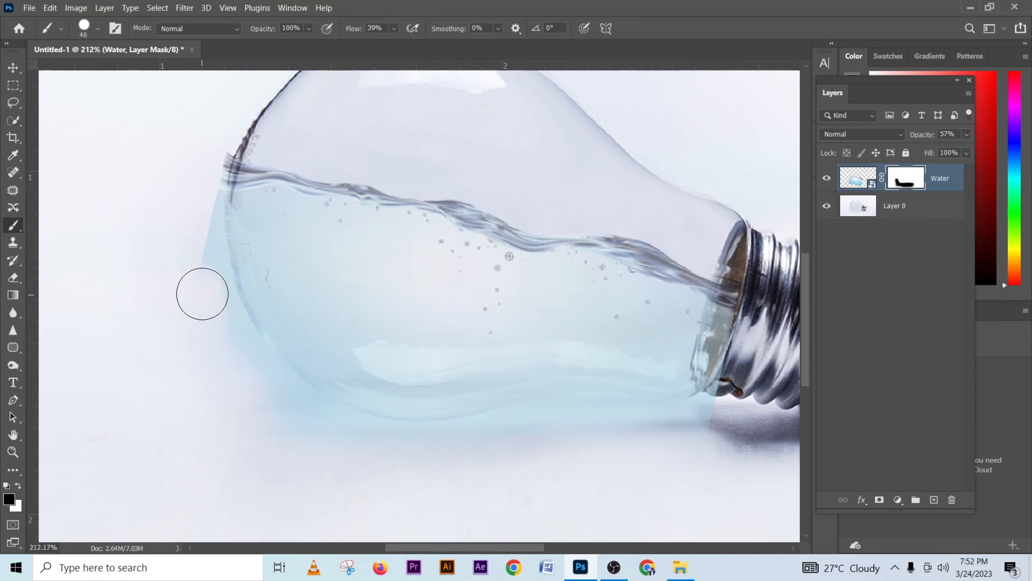
pyautogui.press('[')
pyautogui.press('[')
pyautogui.press('[')
pyautogui.moveTo(194, 278)
pyautogui.mouseDown()
pyautogui.moveTo(201, 177)
pyautogui.moveTo(220, 141)
pyautogui.moveTo(194, 202)
pyautogui.moveTo(195, 262)
pyautogui.moveTo(200, 189)
pyautogui.moveTo(202, 284)
pyautogui.moveTo(203, 247)
pyautogui.moveTo(235, 362)
pyautogui.moveTo(233, 335)
pyautogui.moveTo(206, 294)
pyautogui.moveTo(211, 182)
pyautogui.moveTo(218, 313)
pyautogui.moveTo(233, 365)
pyautogui.moveTo(235, 323)
pyautogui.moveTo(285, 411)
pyautogui.moveTo(309, 421)
pyautogui.moveTo(259, 403)
pyautogui.moveTo(332, 452)
pyautogui.moveTo(231, 405)
pyautogui.moveTo(331, 472)
pyautogui.moveTo(283, 415)
pyautogui.moveTo(303, 415)
pyautogui.moveTo(304, 429)
pyautogui.moveTo(354, 451)
pyautogui.moveTo(318, 408)
pyautogui.moveTo(348, 444)
pyautogui.moveTo(373, 445)
pyautogui.moveTo(314, 406)
pyautogui.moveTo(385, 446)
pyautogui.moveTo(404, 439)
pyautogui.moveTo(378, 434)
pyautogui.moveTo(527, 428)
pyautogui.moveTo(515, 435)
pyautogui.moveTo(506, 423)
pyautogui.moveTo(733, 411)
pyautogui.mouseUp()
pyautogui.hotkey('ctrl', 'z')
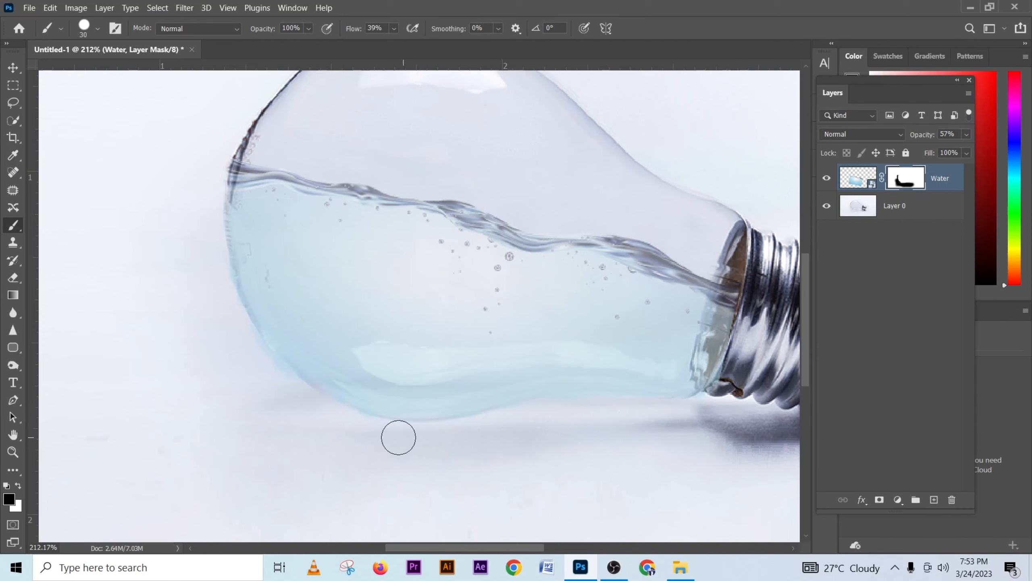
pyautogui.moveTo(399, 438)
pyautogui.mouseDown()
pyautogui.moveTo(338, 422)
pyautogui.moveTo(286, 389)
pyautogui.moveTo(277, 406)
pyautogui.moveTo(286, 406)
pyautogui.mouseUp()
pyautogui.press('x')
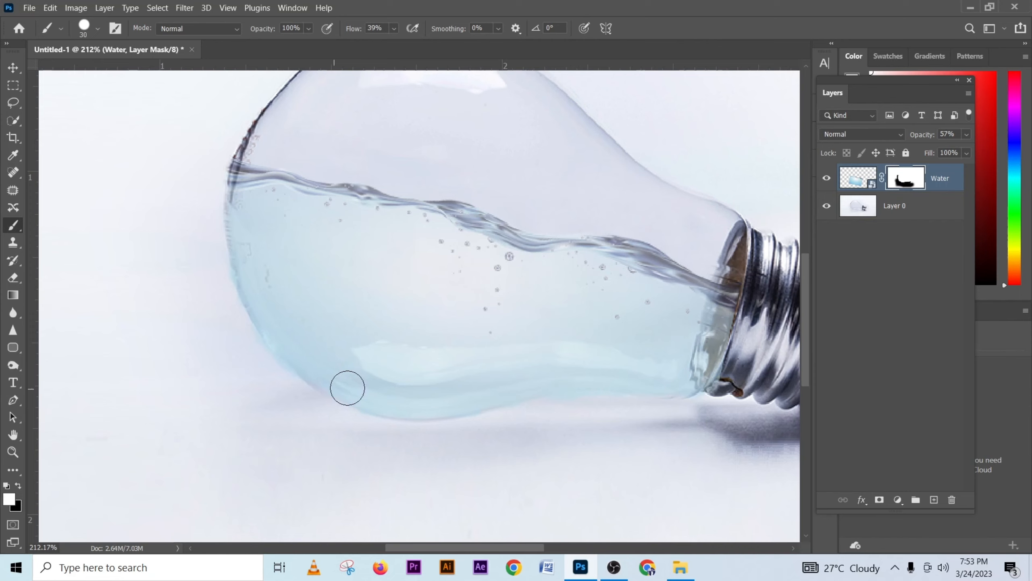
pyautogui.press('x')
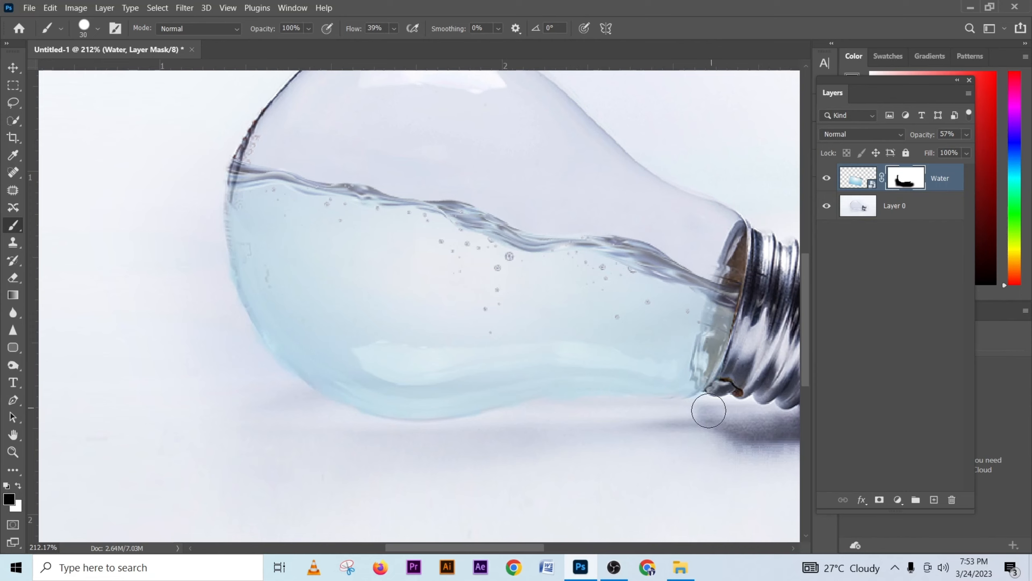
# Step: Mask out the Water layer's pale area above the waterline inside the upper glass with an 80 px black brush
pyautogui.scroll(3, 470, 212)
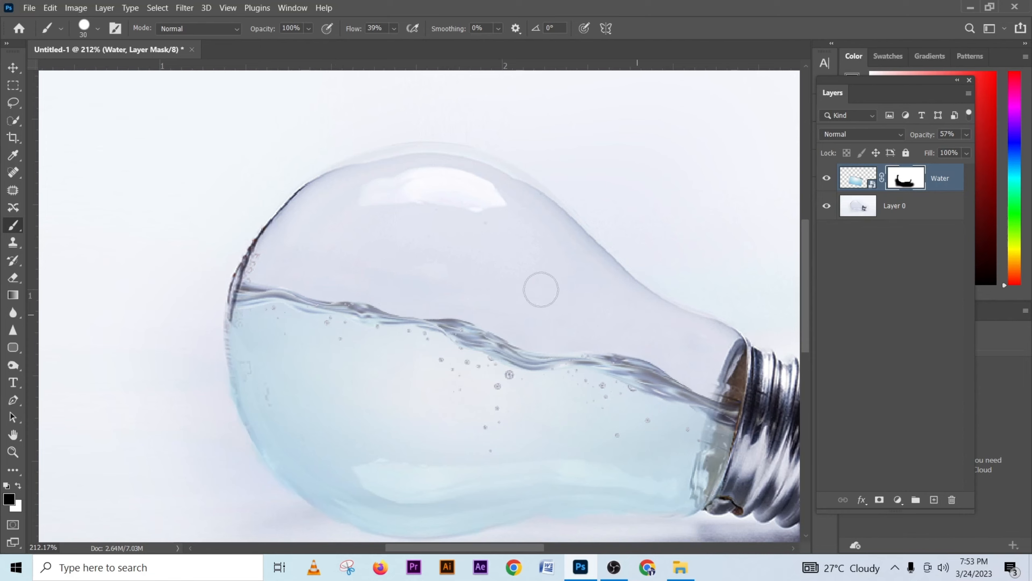
pyautogui.press(']')
pyautogui.press(']')
pyautogui.press(']')
pyautogui.press(']')
pyautogui.press(']')
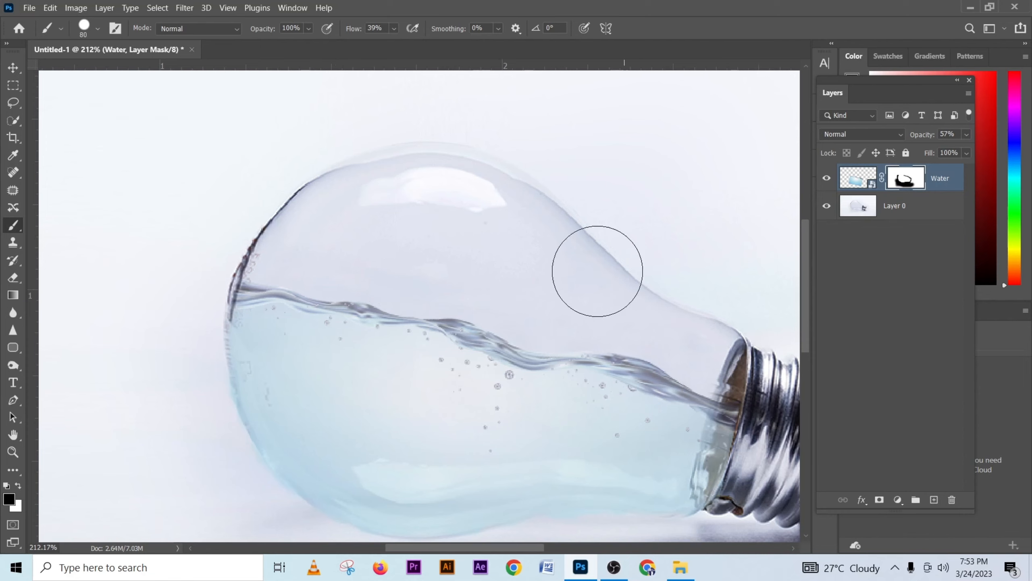
pyautogui.moveTo(396, 208)
pyautogui.mouseDown()
pyautogui.moveTo(583, 164)
pyautogui.moveTo(590, 217)
pyautogui.moveTo(545, 261)
pyautogui.moveTo(462, 249)
pyautogui.moveTo(538, 244)
pyautogui.mouseUp()
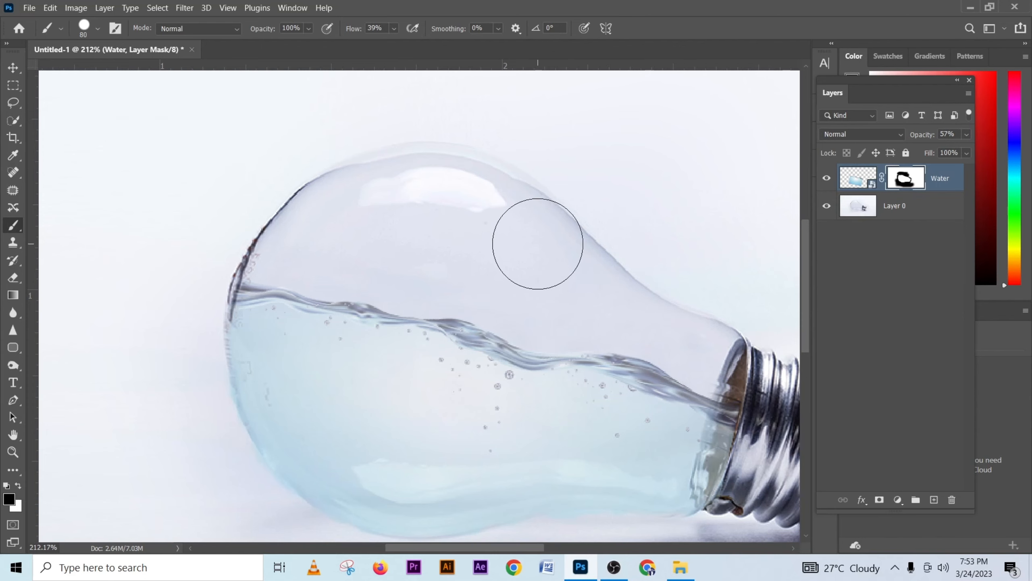
pyautogui.scroll(-1, 537, 260)
pyautogui.scroll(-3, 539, 258)
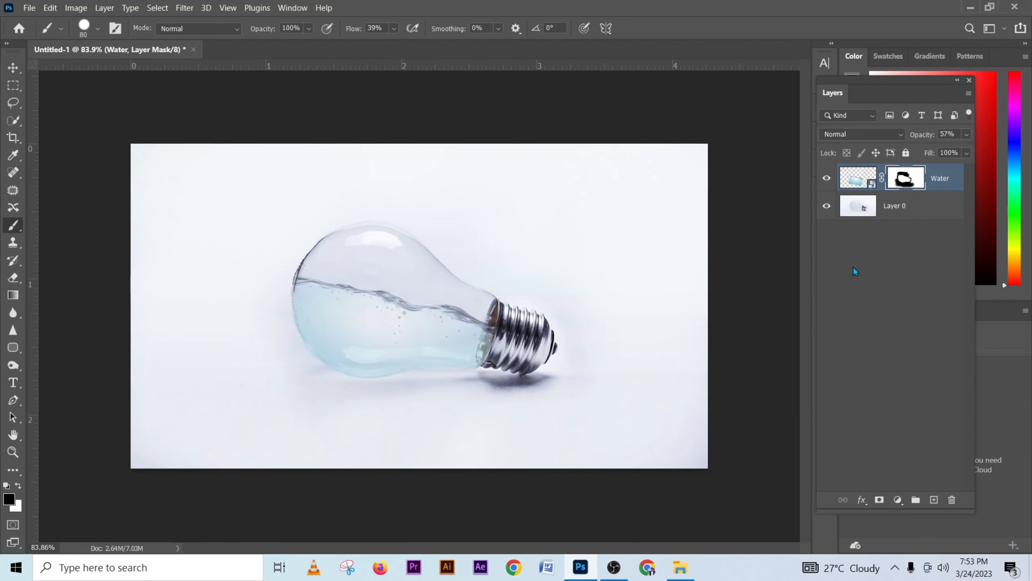
# Step: Set the Water layer's opacity to 100%
pyautogui.click(967, 134)
pyautogui.moveTo(962, 153); pyautogui.dragTo(991, 149)
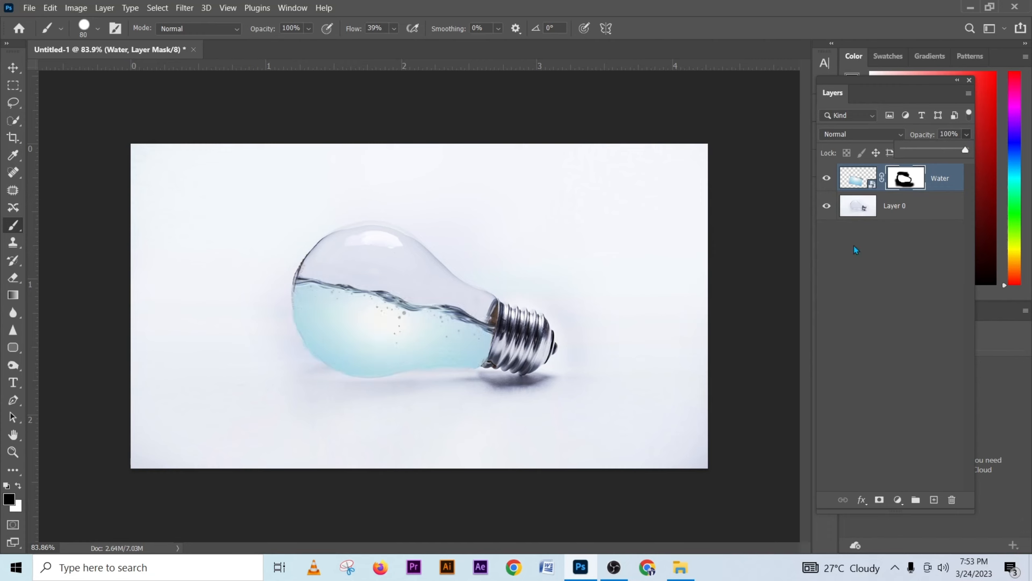
# Step: Try the Water layer's blend modes from Darken through Luminosity, and return it to Normal at 100% opacity
pyautogui.click(873, 131)
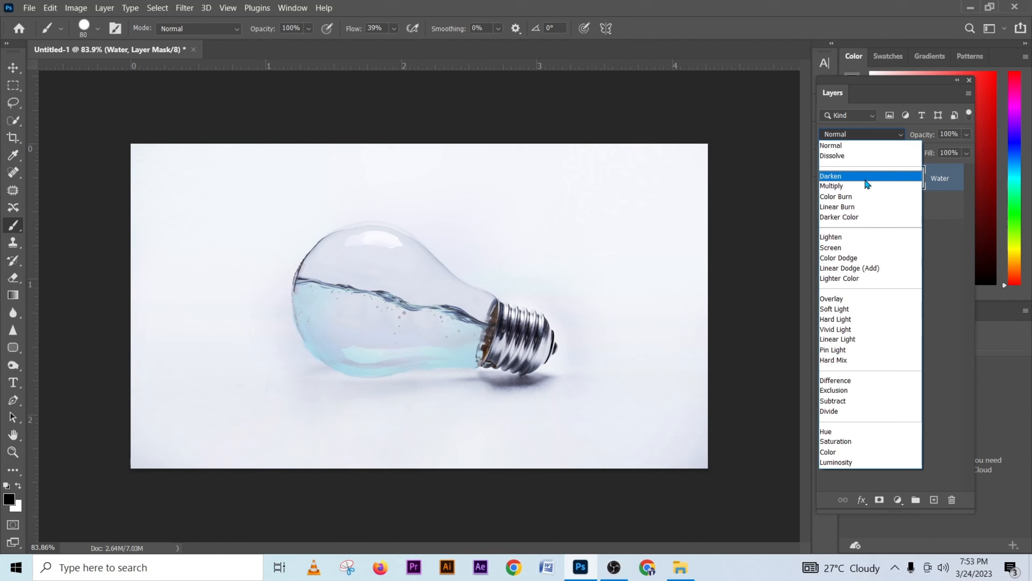
pyautogui.click(843, 178)
pyautogui.press('Down')
pyautogui.press('Down')
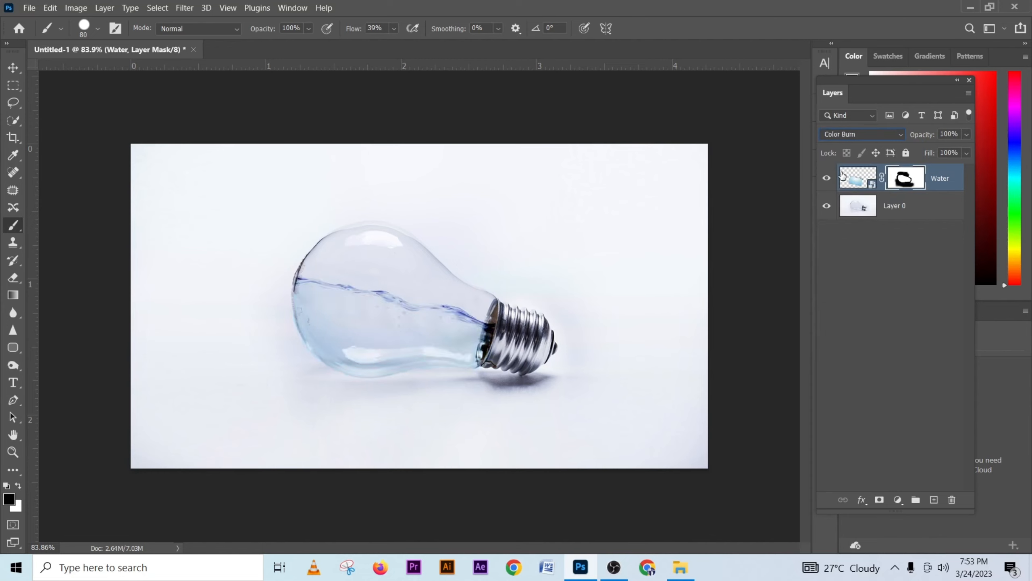
pyautogui.press('Down')
pyautogui.press('Down')
pyautogui.press('Down')
pyautogui.press('Down')
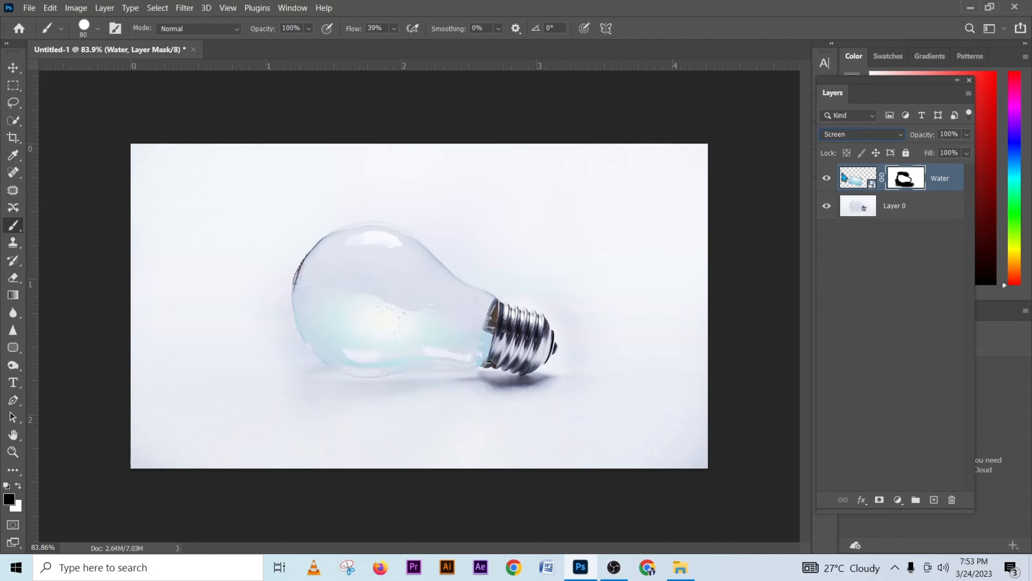
pyautogui.press('Down')
pyautogui.press('Down')
pyautogui.press('Down')
pyautogui.press('Down')
pyautogui.press('Down')
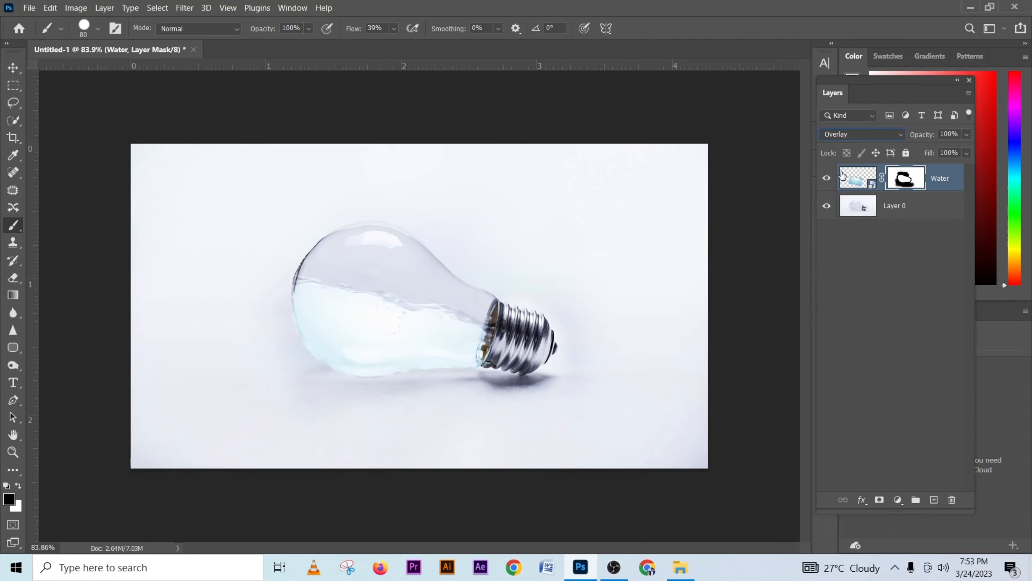
pyautogui.press('Up')
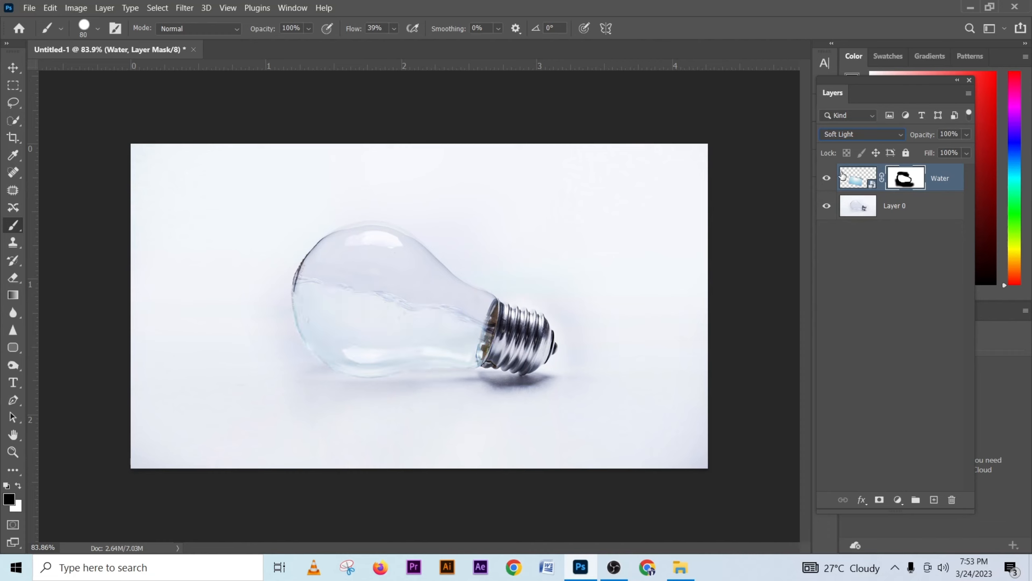
pyautogui.press('Down')
pyautogui.press('Down')
pyautogui.press('Down')
pyautogui.press('Down')
pyautogui.press('Down')
pyautogui.press('Down')
pyautogui.press('Down')
pyautogui.press('Down')
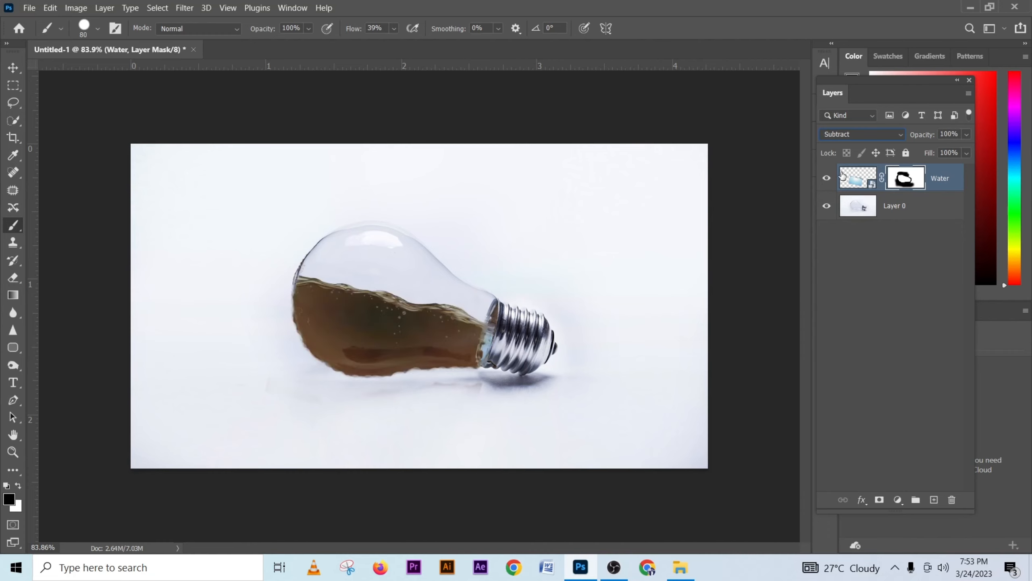
pyautogui.press('Down')
pyautogui.press('Down')
pyautogui.press('Down')
pyautogui.press('Down')
pyautogui.press('Down')
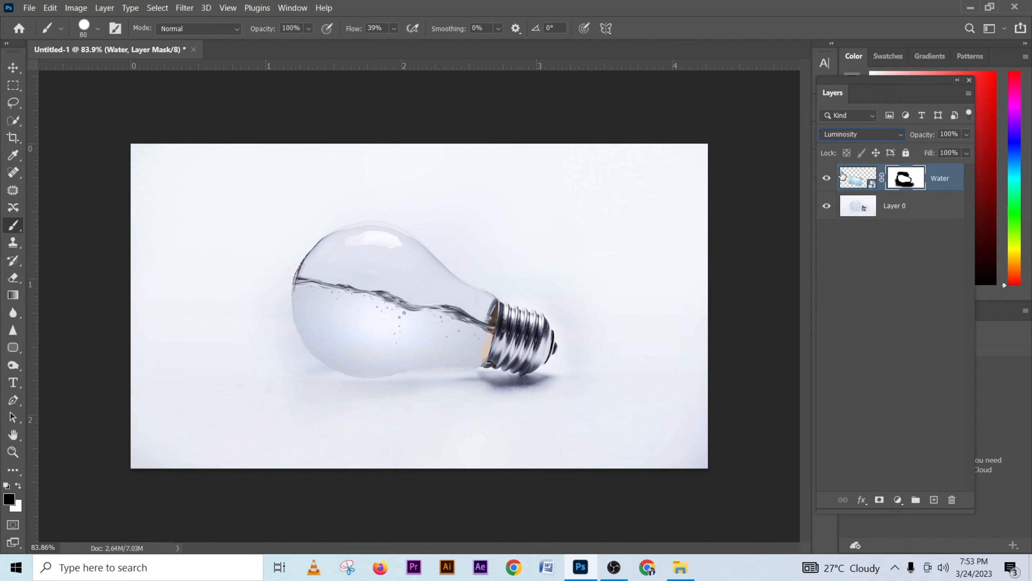
pyautogui.click(841, 135)
pyautogui.click(834, 144)
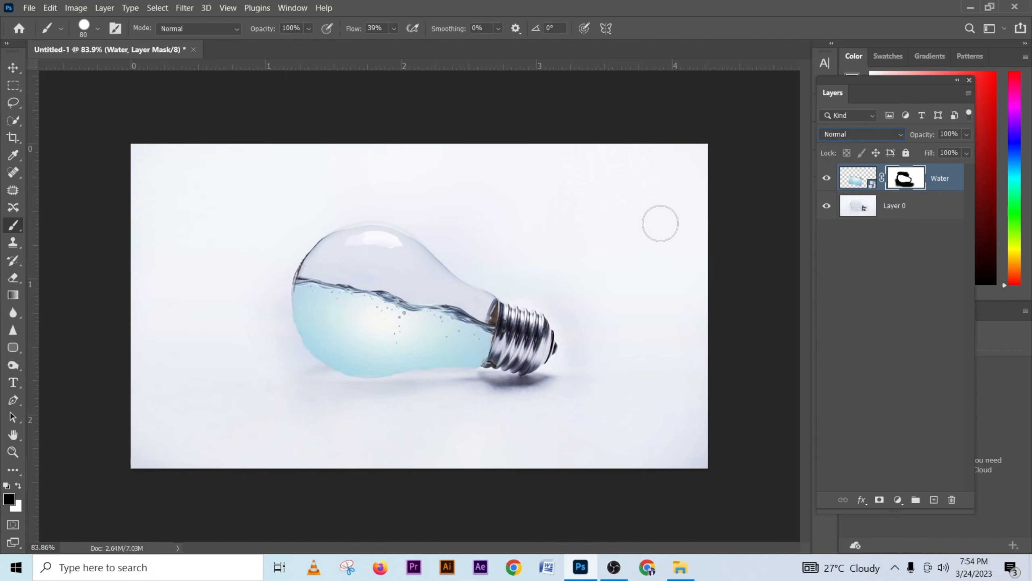
pyautogui.click(965, 135)
pyautogui.moveTo(956, 148); pyautogui.dragTo(1013, 156)
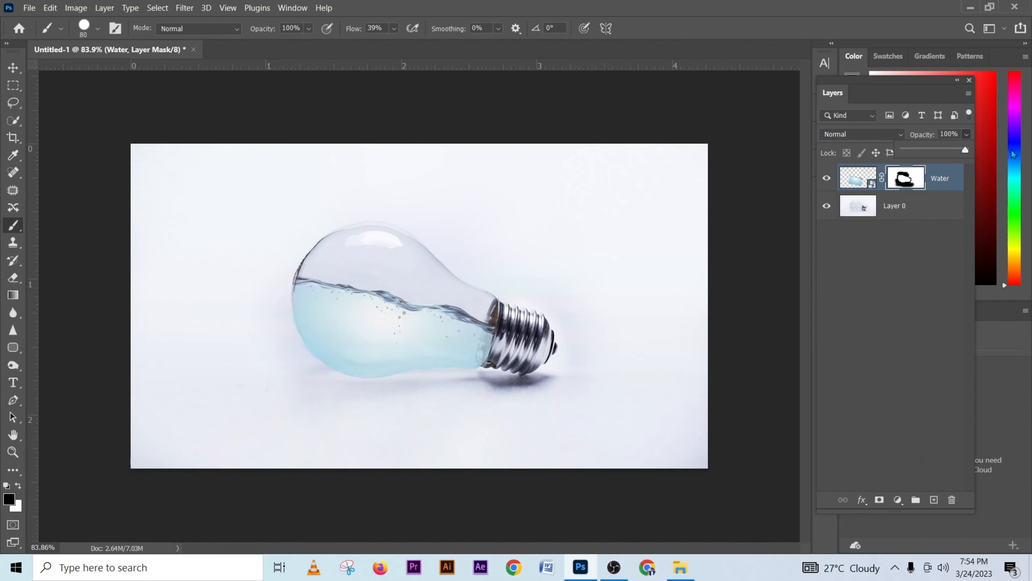
# Step: Refine the Water layer mask along the bulb's lower edge with a 15 px brush, alternating white and black
pyautogui.scroll(3, 418, 294)
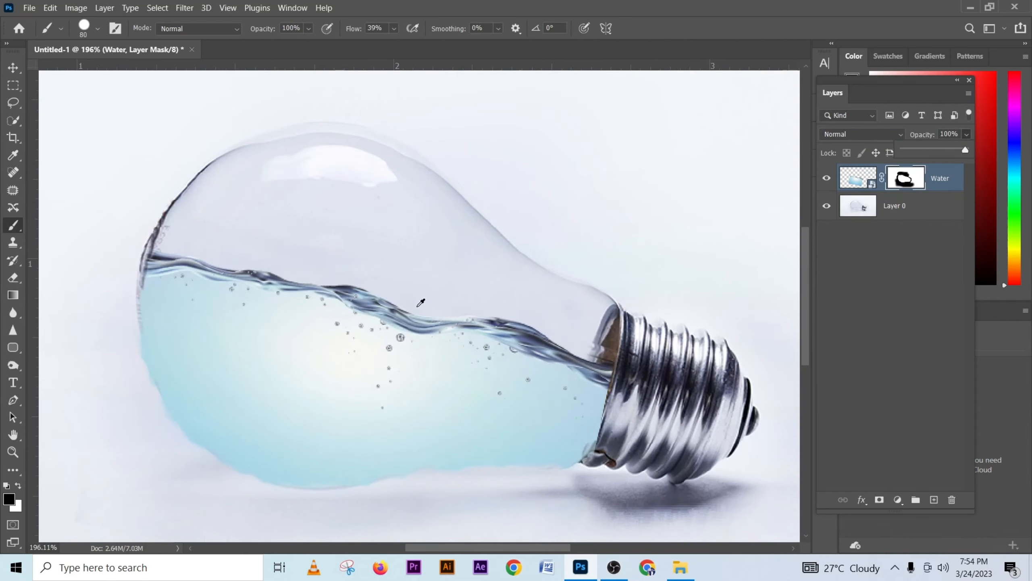
pyautogui.scroll(5, 354, 401)
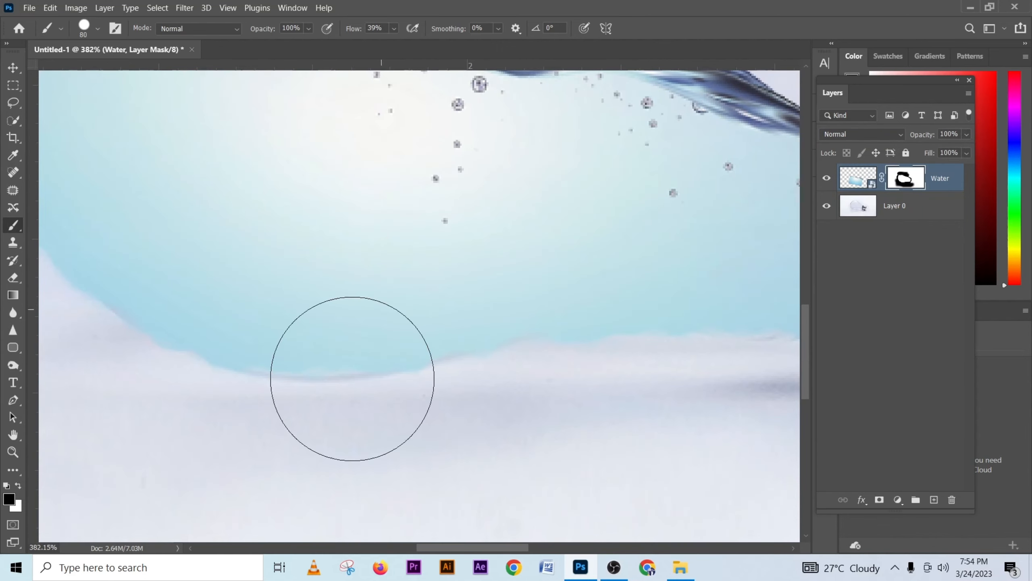
pyautogui.moveTo(335, 320); pyautogui.dragTo(253, 318)
pyautogui.press('x')
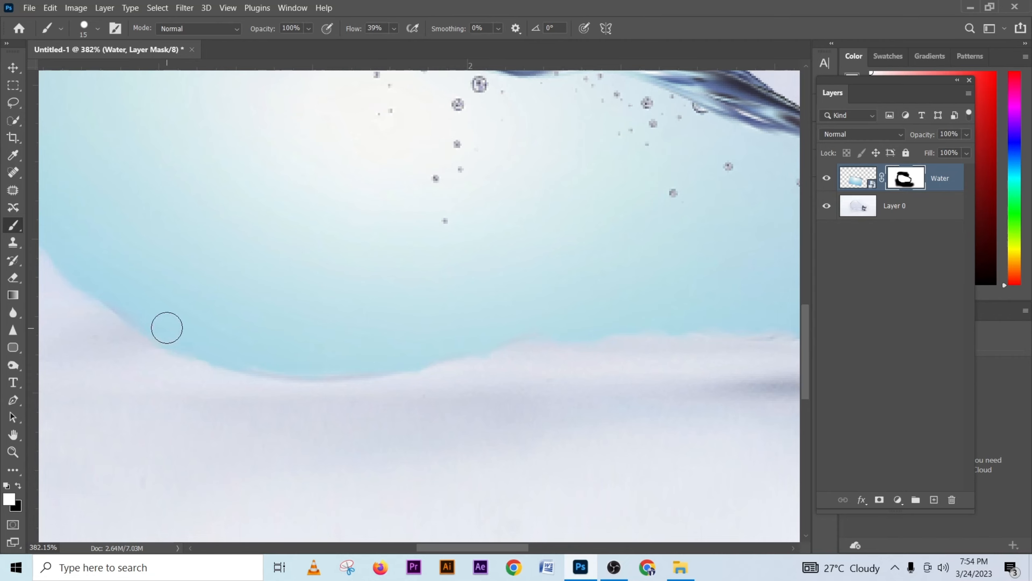
pyautogui.press('x')
pyautogui.press('x')
pyautogui.press('x')
pyautogui.press('x')
# Step: Lower the Water layer's opacity to 47% to trim spill along the lower glass outline in black, and restore opacity to 100%
pyautogui.moveTo(942, 153); pyautogui.dragTo(934, 153)
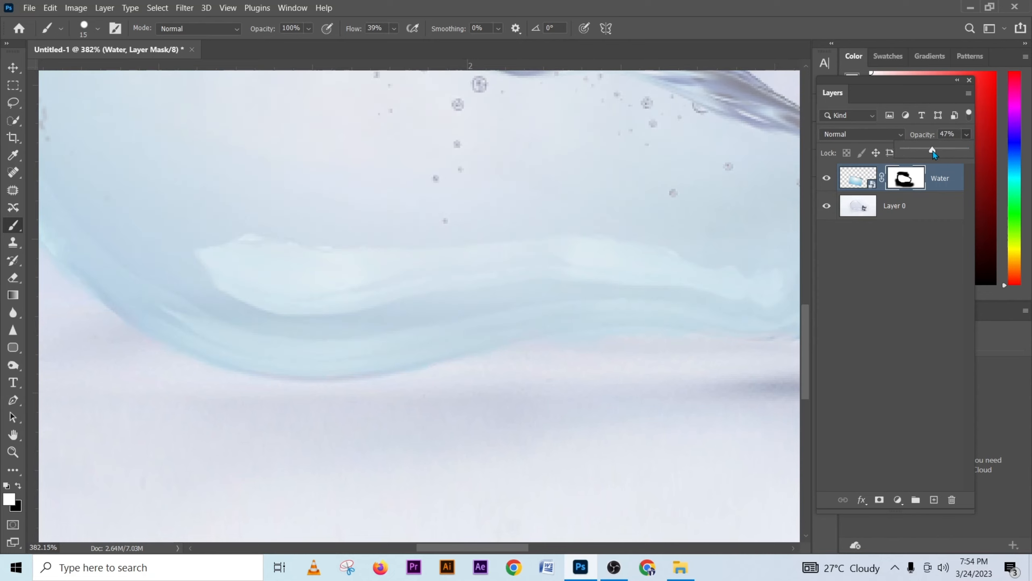
pyautogui.press('x')
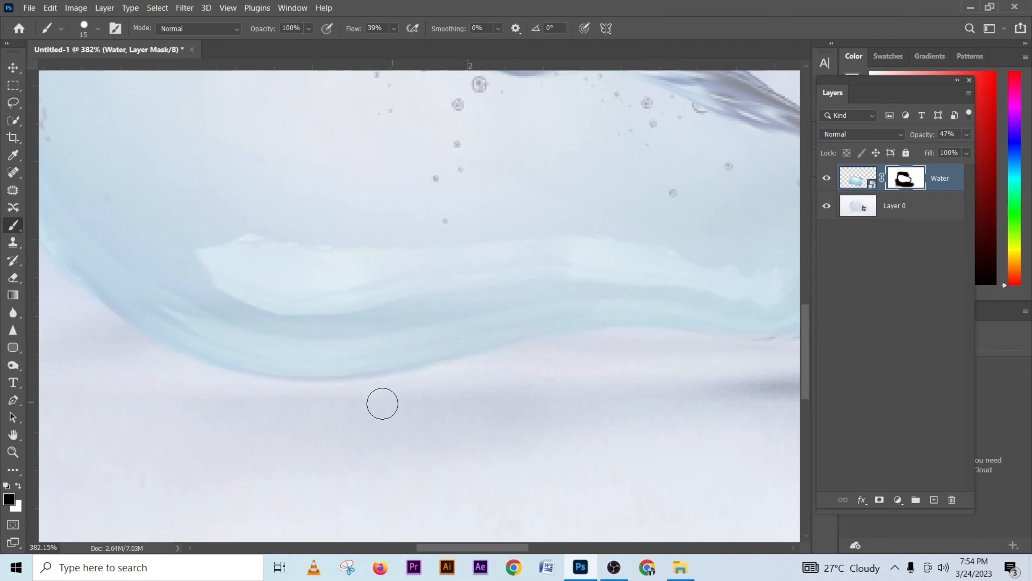
pyautogui.click(967, 135)
pyautogui.click(966, 150)
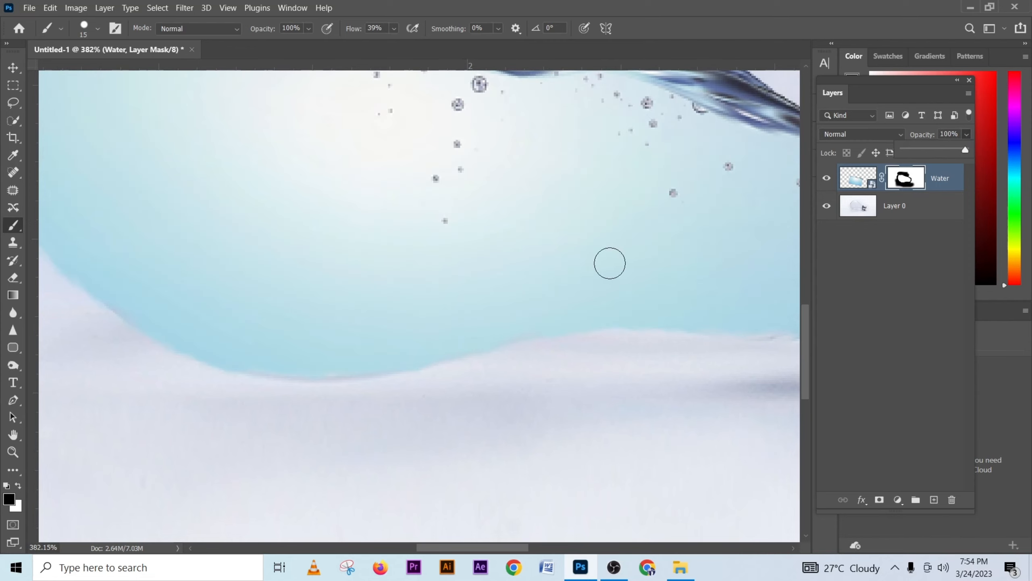
pyautogui.scroll(-5, 614, 262)
pyautogui.scroll(-1, 616, 267)
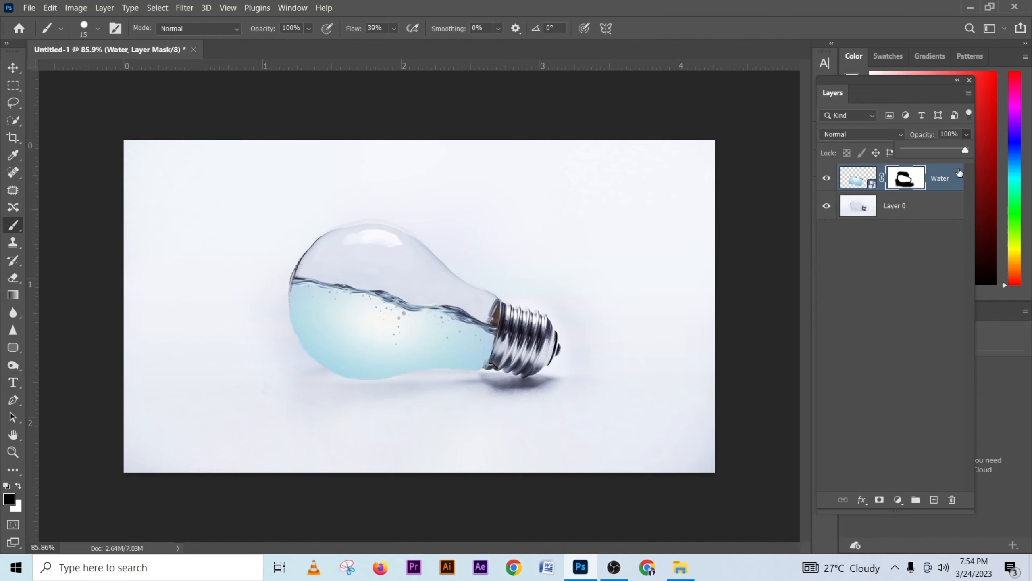
# Step: Add a Hue/Saturation adjustment clipped to the Water layer with Hue -12 and Saturation +48
pyautogui.click(858, 178)
pyautogui.click(897, 499)
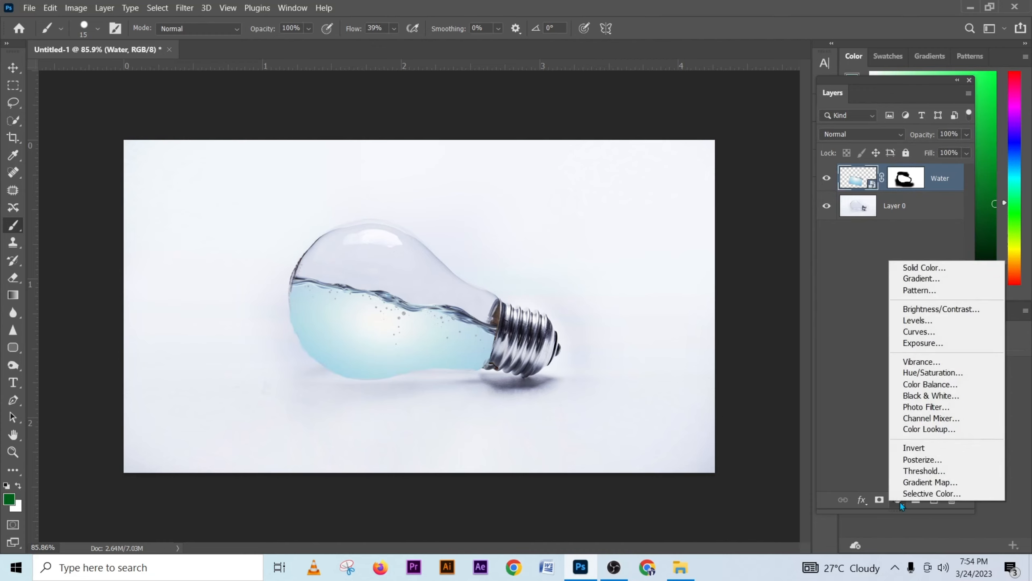
pyautogui.click(930, 373)
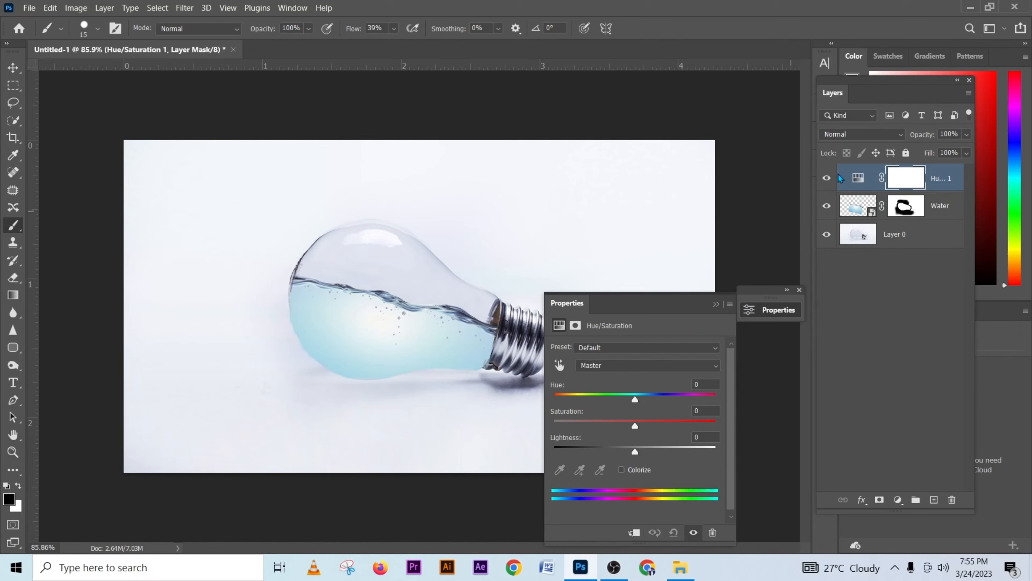
pyautogui.click(633, 532)
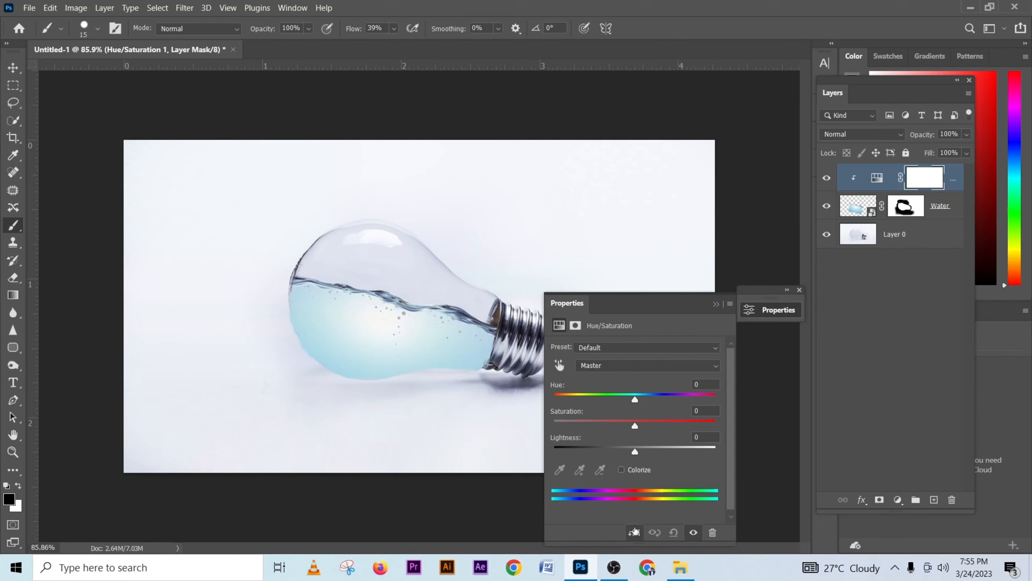
pyautogui.moveTo(636, 400)
pyautogui.mouseDown()
pyautogui.moveTo(627, 401)
pyautogui.moveTo(649, 400)
pyautogui.moveTo(627, 404)
pyautogui.moveTo(674, 425)
pyautogui.moveTo(647, 400)
pyautogui.moveTo(627, 403)
pyautogui.mouseUp()
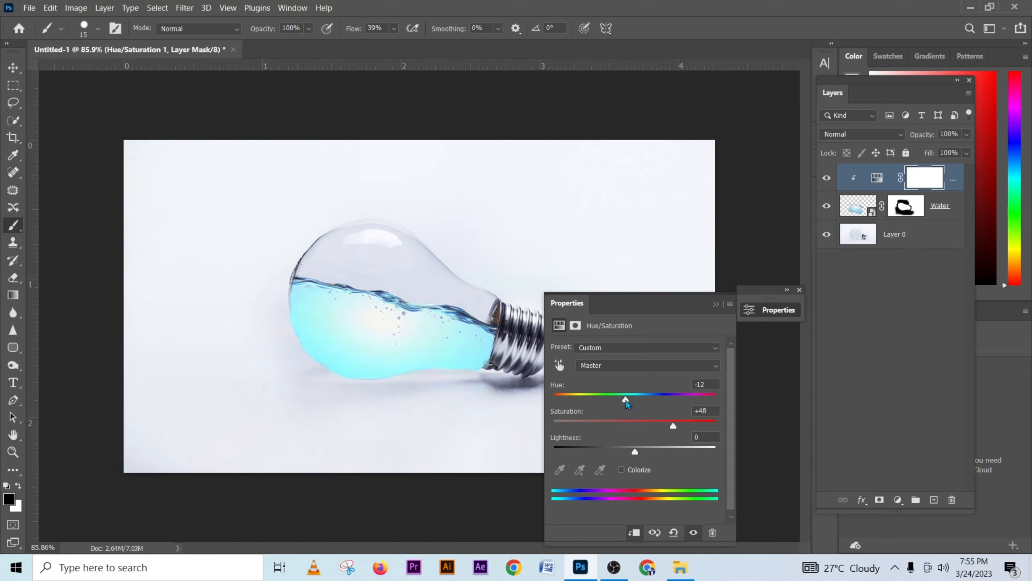
pyautogui.click(716, 303)
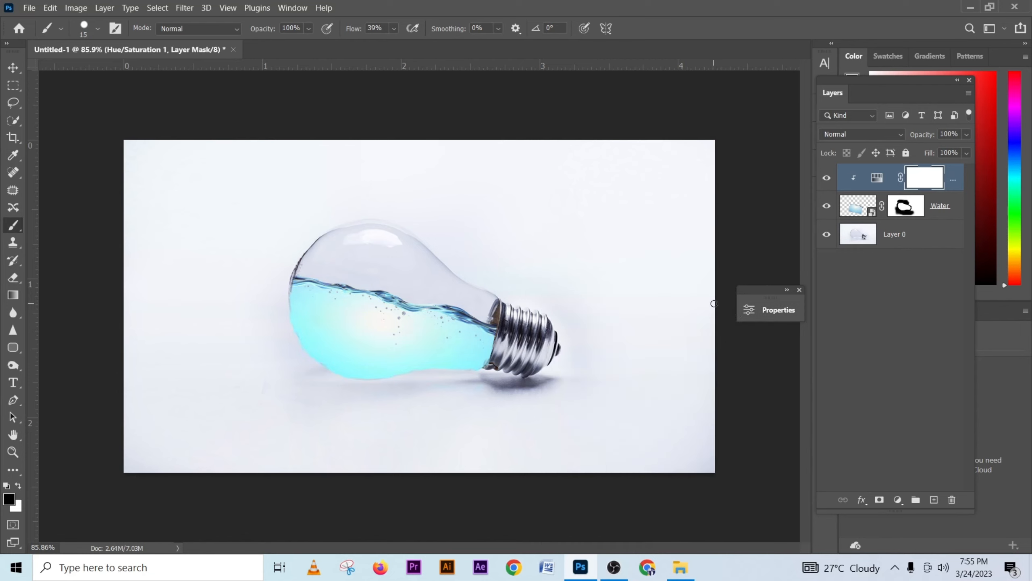
# Step: Set the Water layer's blend mode to Multiply and compare the water with the Hue/Saturation adjustment hidden and shown
pyautogui.click(959, 211)
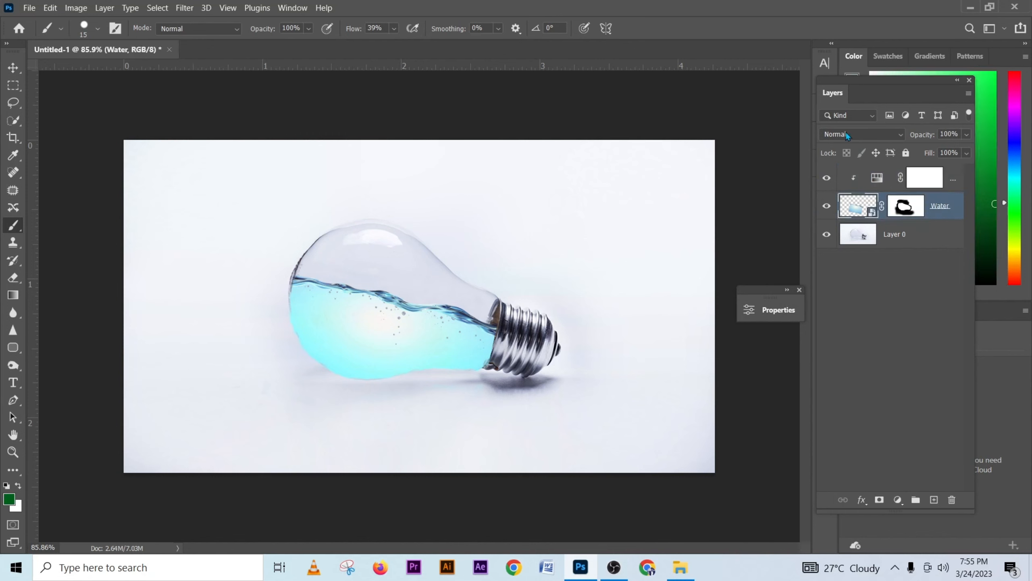
pyautogui.click(832, 137)
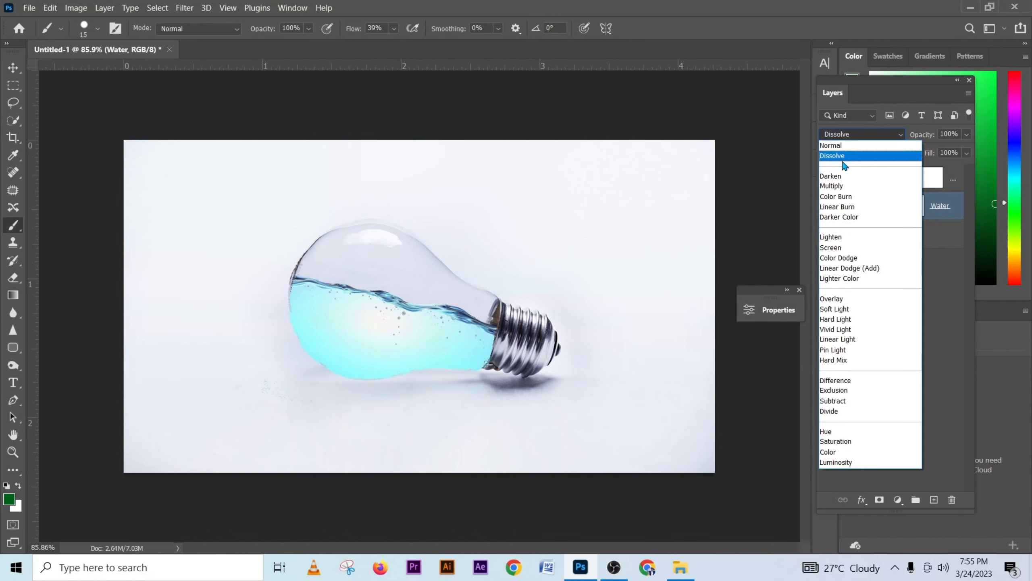
pyautogui.press('Down')
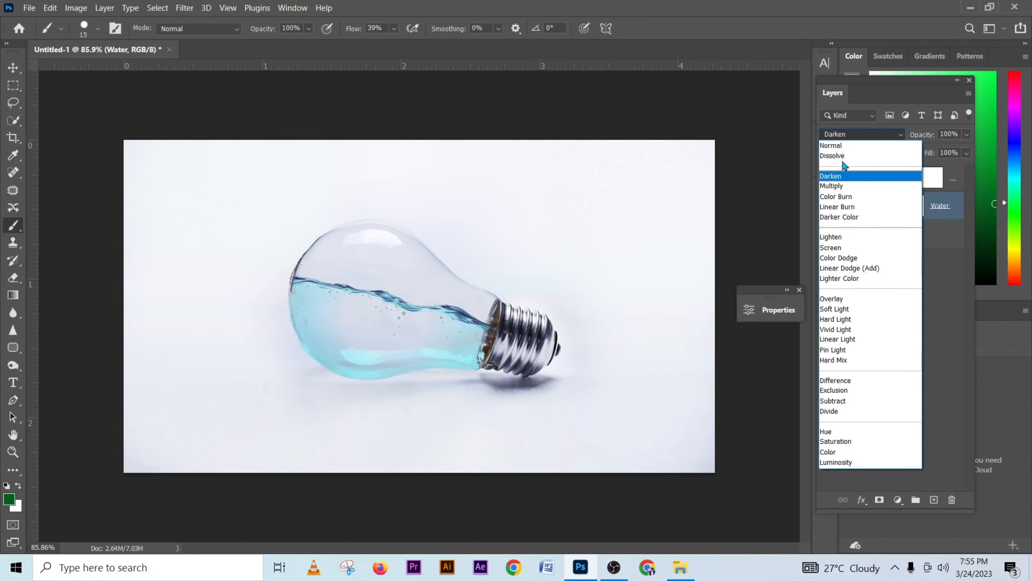
pyautogui.press('Down')
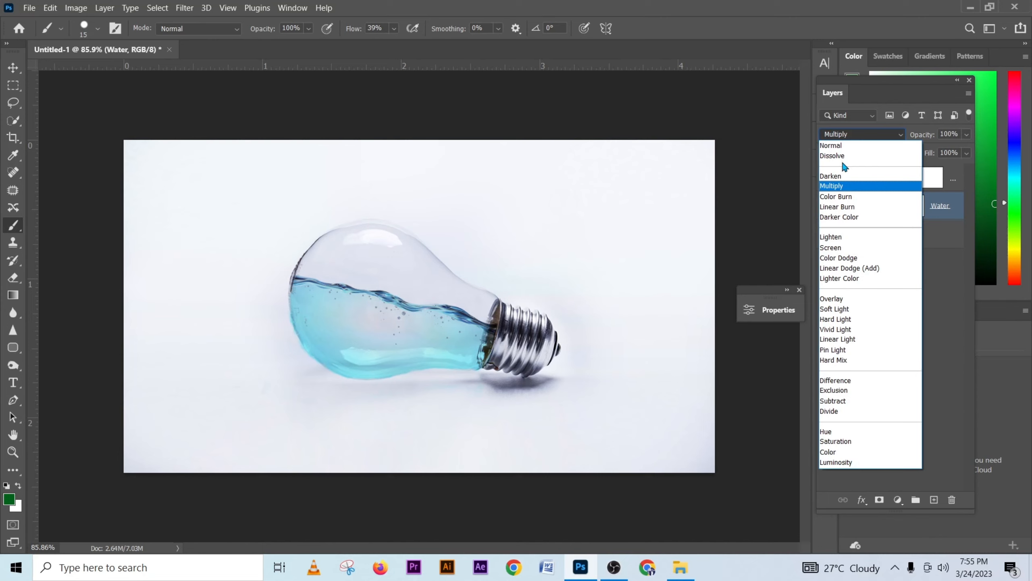
pyautogui.click(838, 189)
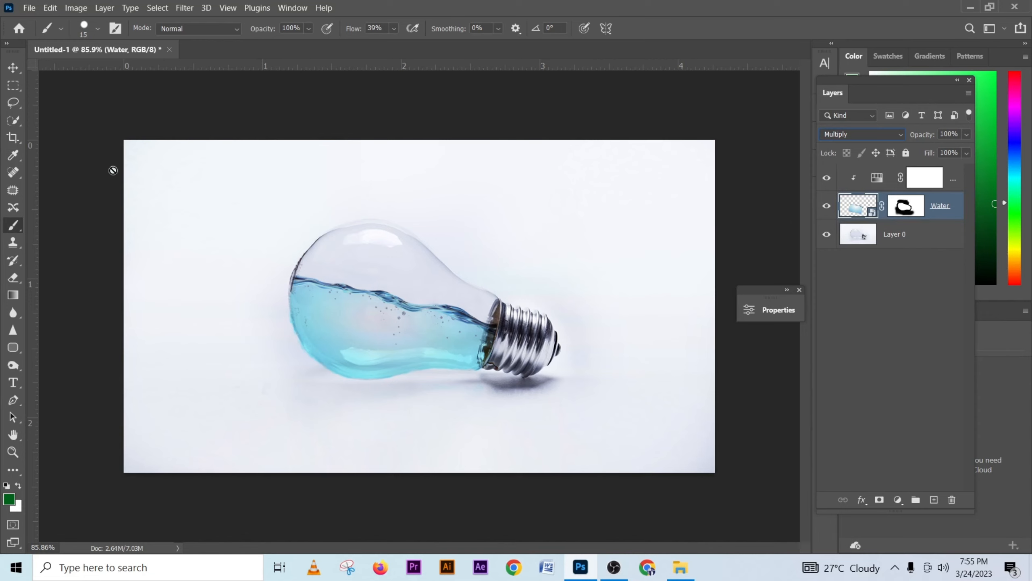
pyautogui.click(12, 85)
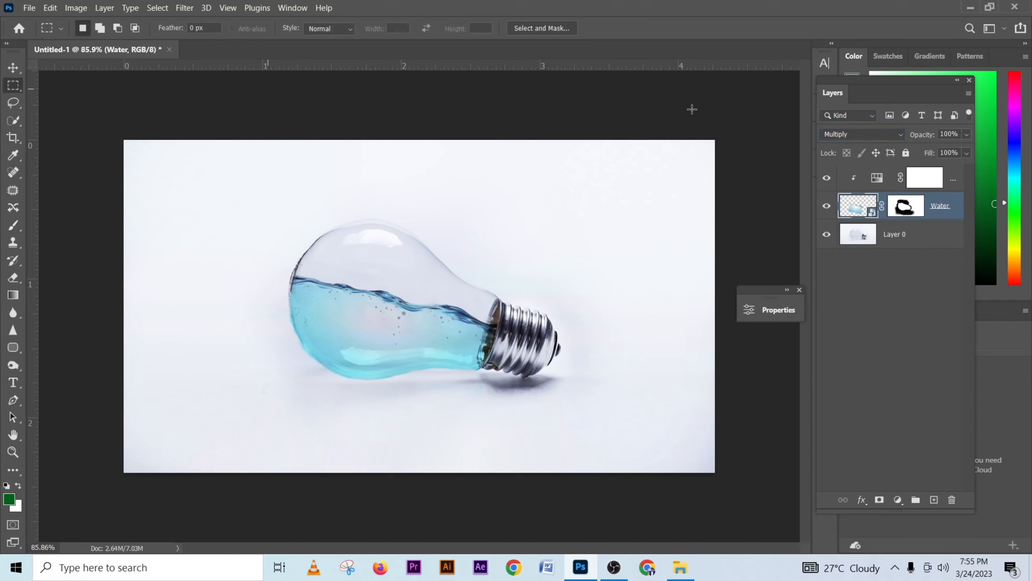
pyautogui.click(826, 179)
pyautogui.click(826, 179)
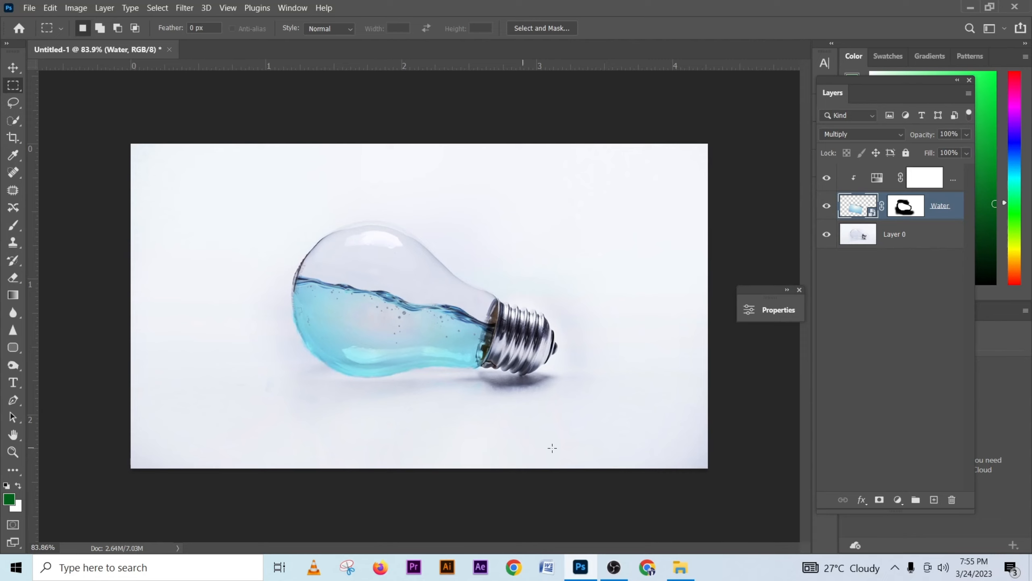
# Step: Open the fishes image from the bulb manipulation folder as its own document in Photoshop
pyautogui.click(579, 566)
pyautogui.click(226, 117)
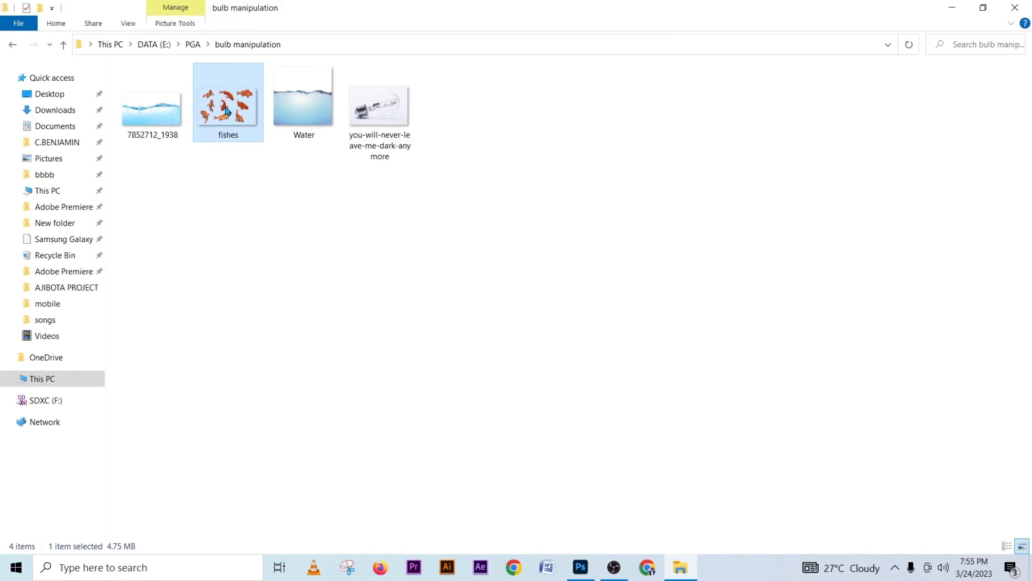
pyautogui.moveTo(226, 112); pyautogui.dragTo(863, 380)
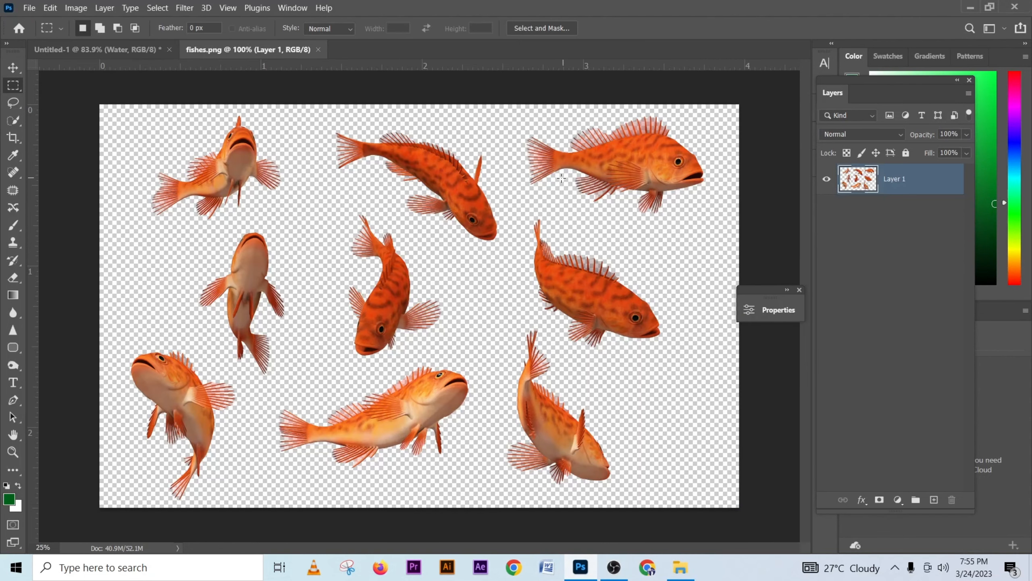
# Step: Lasso the fish in the middle of the lowest row, copy it to a new layer, and activate the Move tool
pyautogui.rightClick(12, 100)
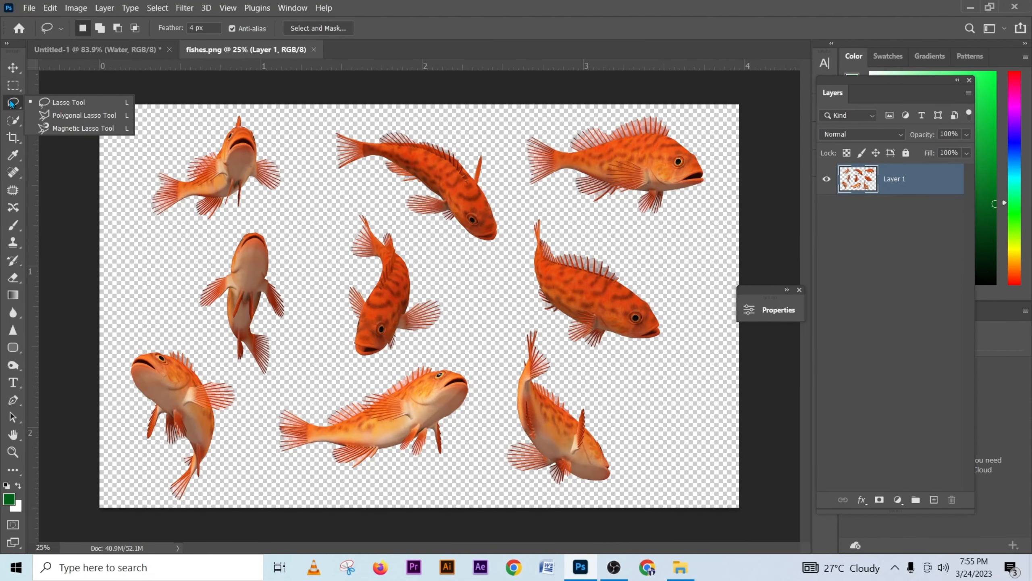
pyautogui.click(61, 101)
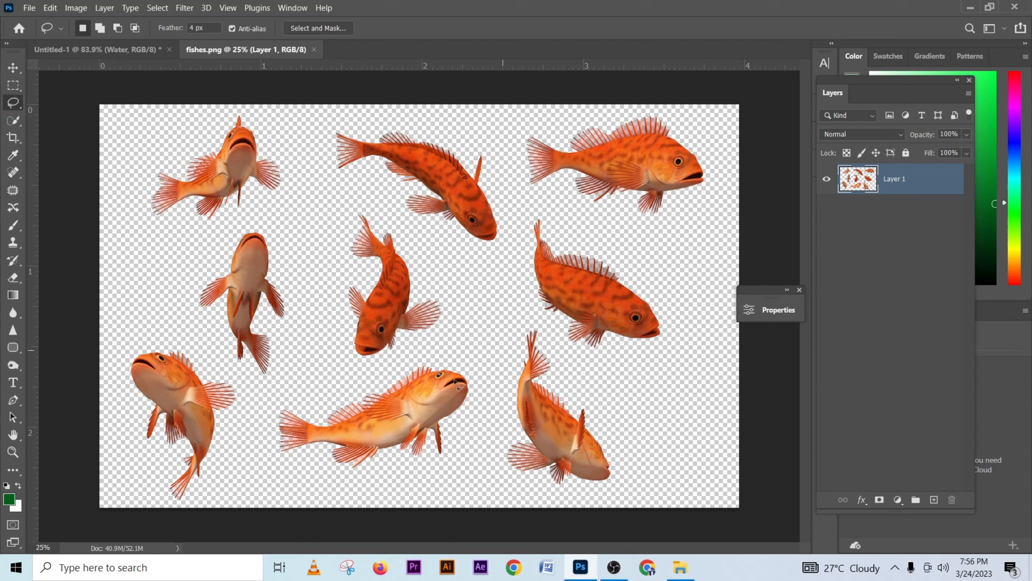
pyautogui.moveTo(289, 406)
pyautogui.mouseDown()
pyautogui.moveTo(392, 375)
pyautogui.moveTo(397, 368)
pyautogui.moveTo(310, 395)
pyautogui.moveTo(390, 366)
pyautogui.moveTo(452, 363)
pyautogui.moveTo(486, 378)
pyautogui.moveTo(462, 442)
pyautogui.moveTo(358, 475)
pyautogui.moveTo(281, 468)
pyautogui.moveTo(282, 401)
pyautogui.mouseUp()
pyautogui.rightClick(338, 415)
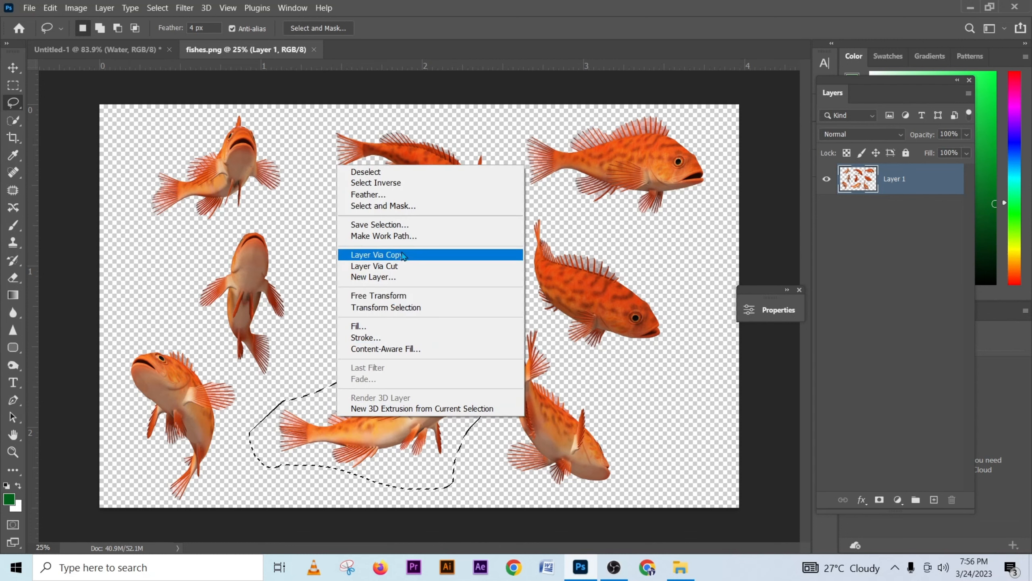
pyautogui.click(377, 255)
pyautogui.click(15, 68)
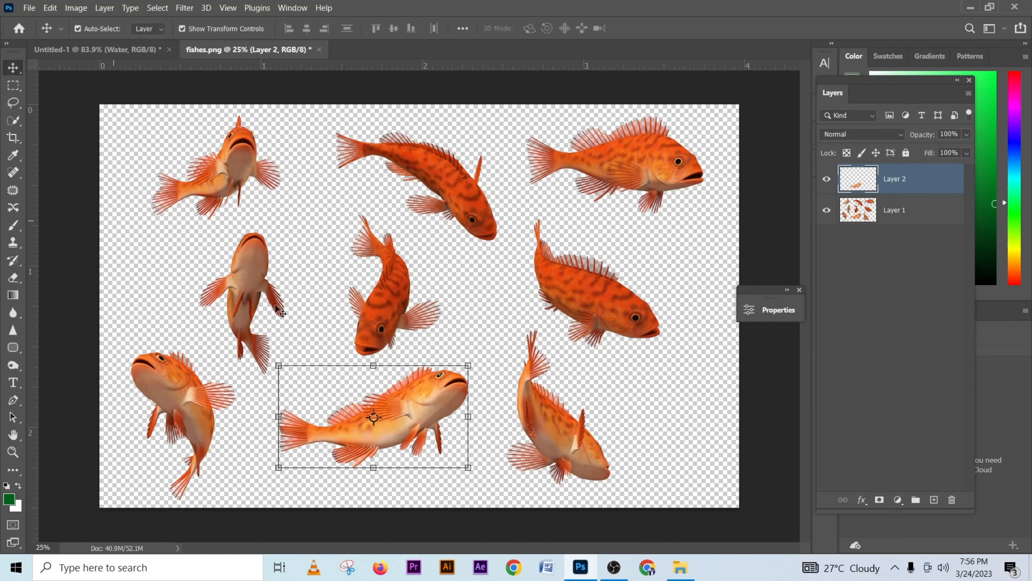
# Step: Copy the cut-out fish layer from fishes.png into the Untitled-1 bulb document
pyautogui.click(346, 313)
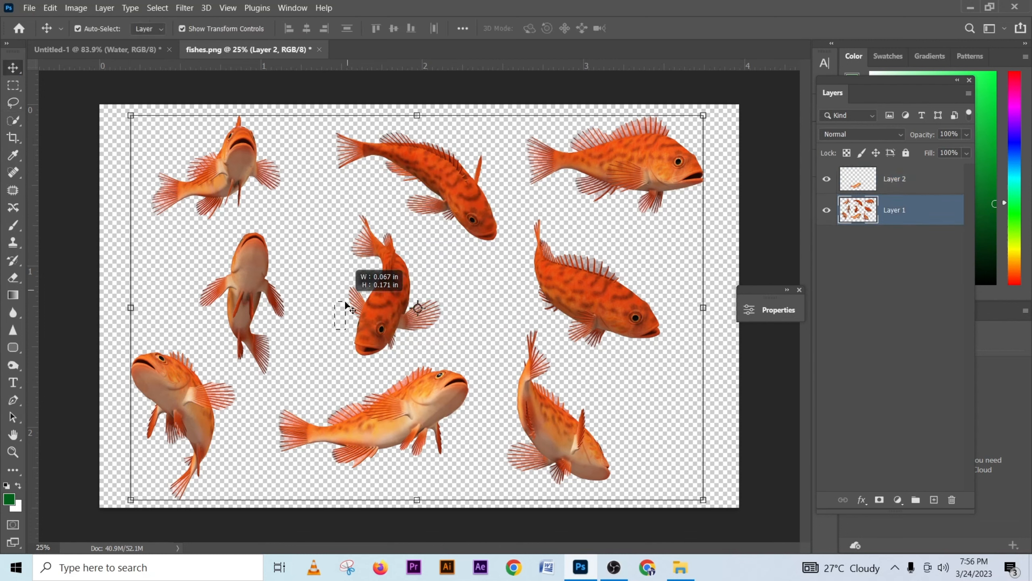
pyautogui.click(928, 188)
pyautogui.moveTo(434, 431); pyautogui.dragTo(389, 344)
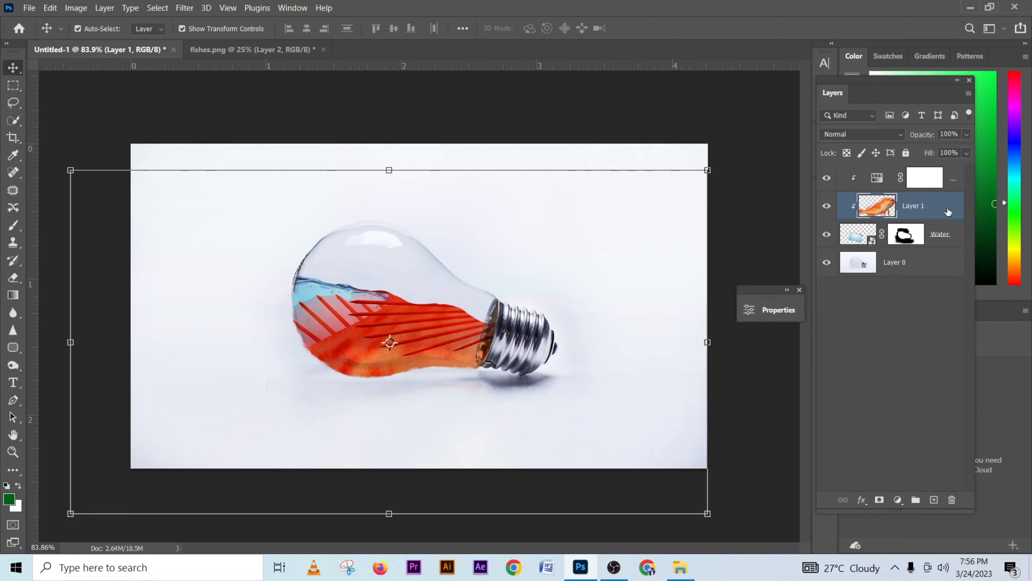
# Step: Place the fish layer above the Hue/Saturation adjustment and scale the fish down to fit inside the bulb's water
pyautogui.moveTo(949, 210); pyautogui.dragTo(947, 171)
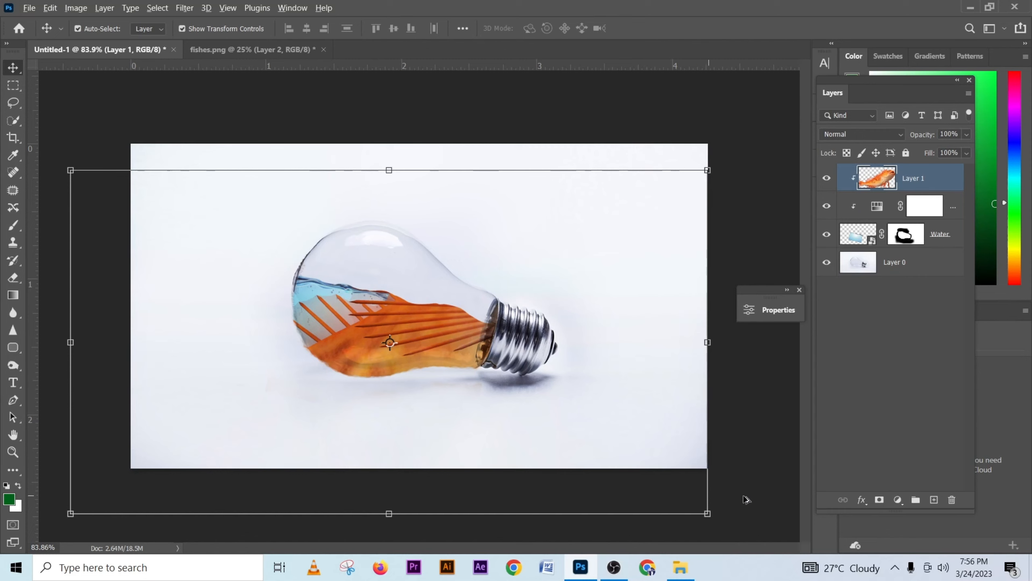
pyautogui.moveTo(708, 515); pyautogui.dragTo(403, 364)
pyautogui.click(663, 31)
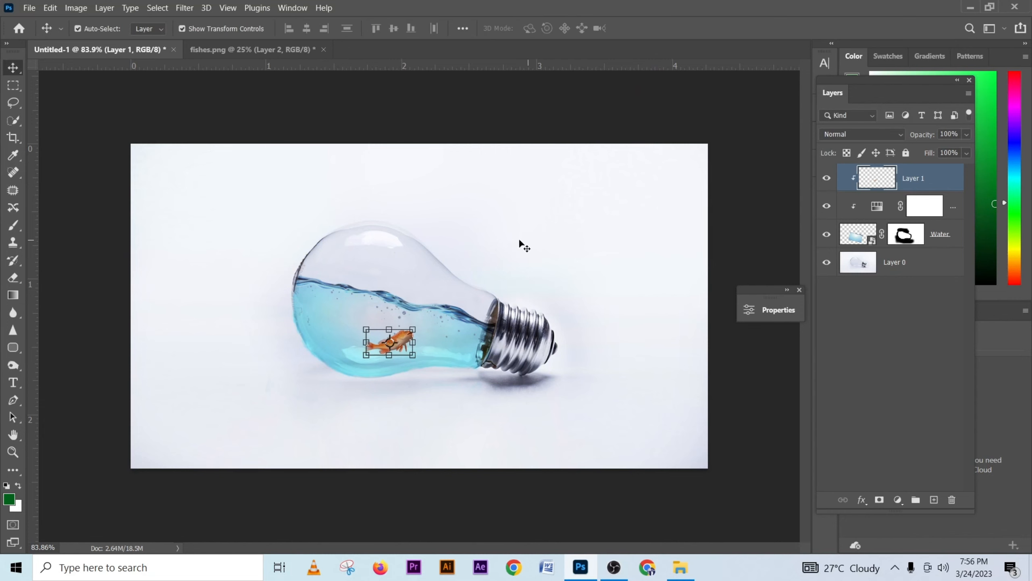
pyautogui.moveTo(519, 238); pyautogui.dragTo(496, 238)
pyautogui.hotkey('ctrl', 'z')
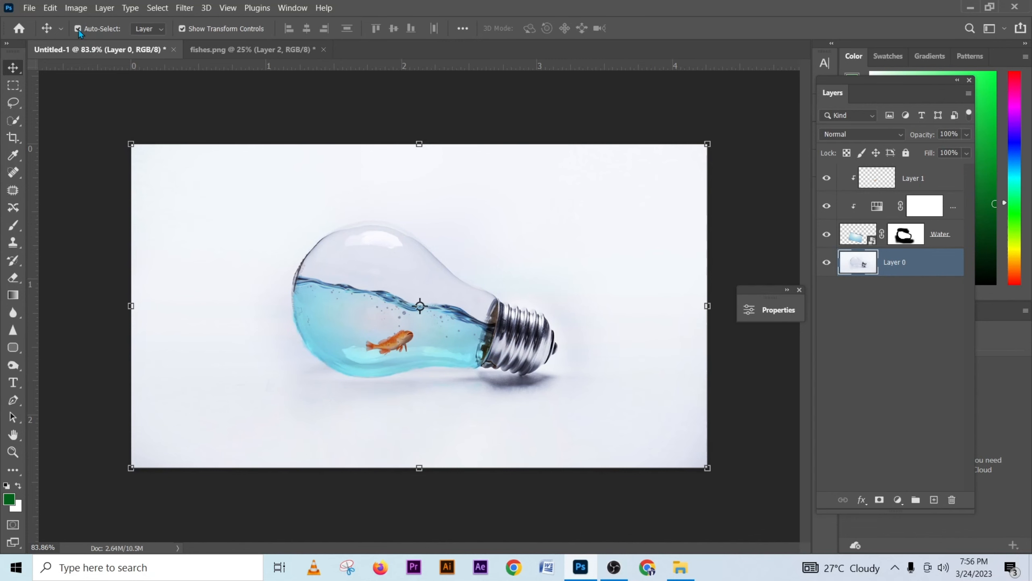
pyautogui.moveTo(432, 275); pyautogui.dragTo(337, 263)
pyautogui.click(411, 338)
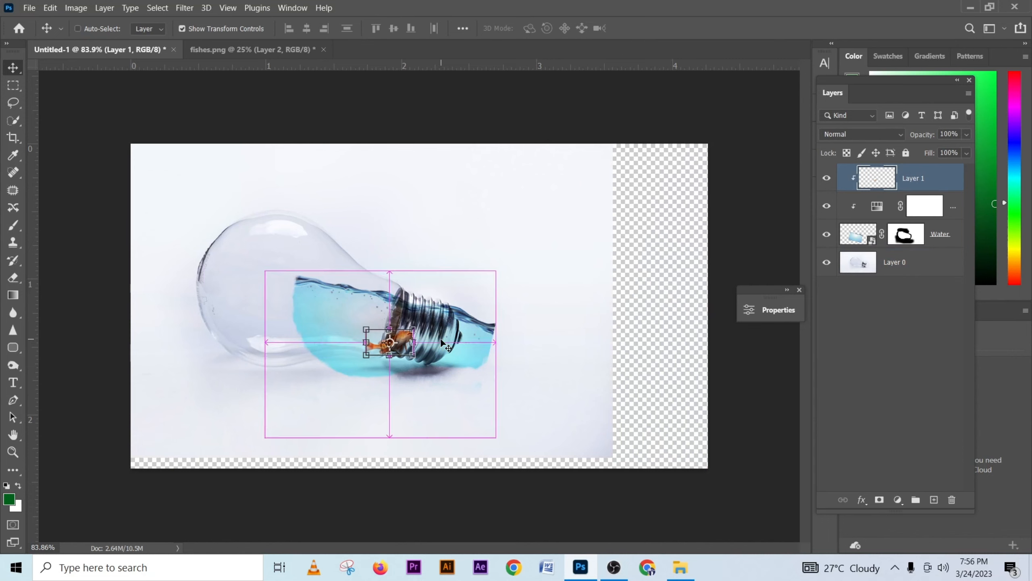
pyautogui.hotkey('ctrl', 'z')
# Step: Turn off Auto-Select for the Move tool, then move the fish to the bulb's lower left water area and rotate it slightly
pyautogui.click(78, 28)
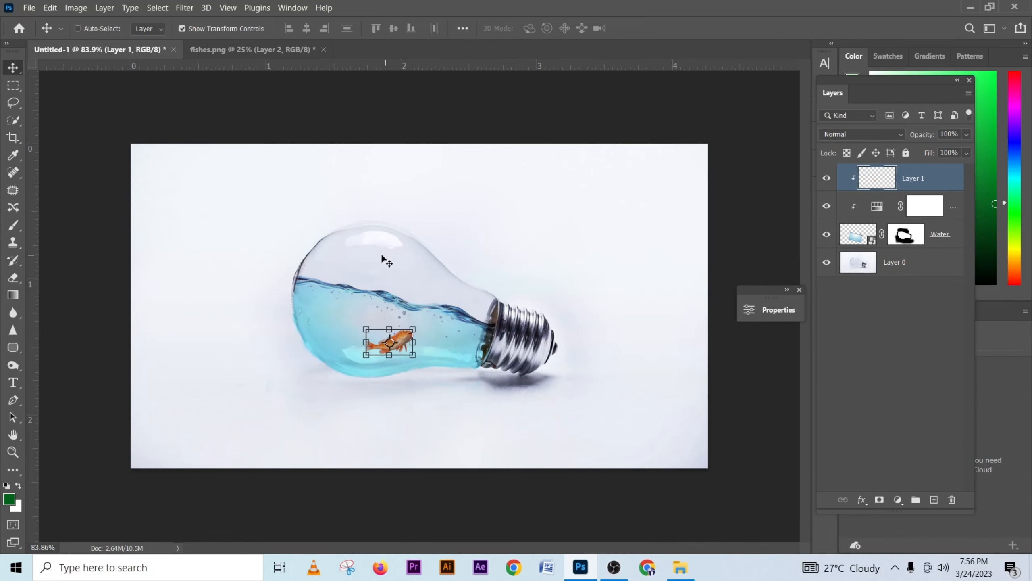
pyautogui.moveTo(446, 353); pyautogui.dragTo(401, 339)
pyautogui.click(666, 28)
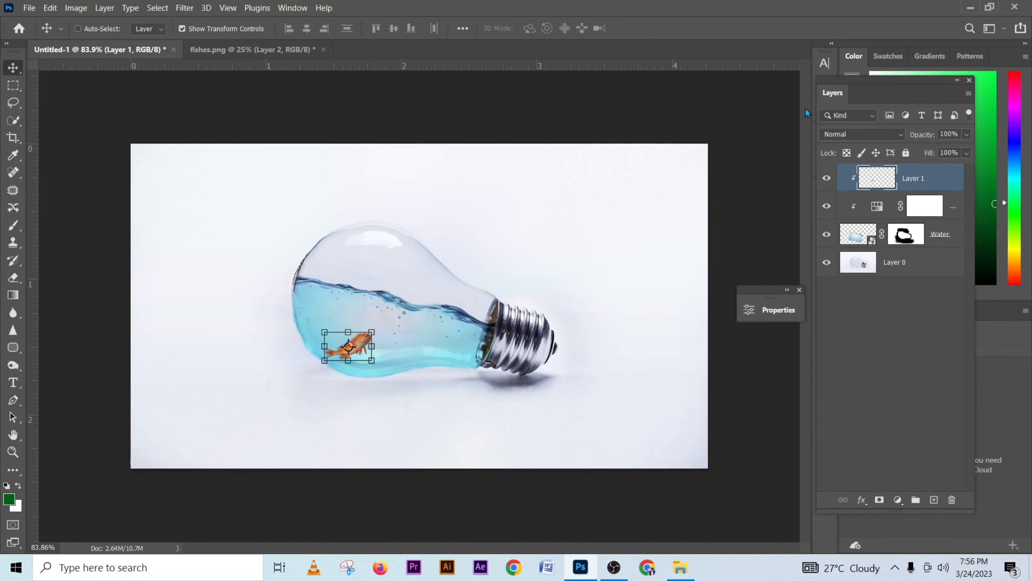
# Step: Set the first fish layer's blend mode to Multiply
pyautogui.click(844, 134)
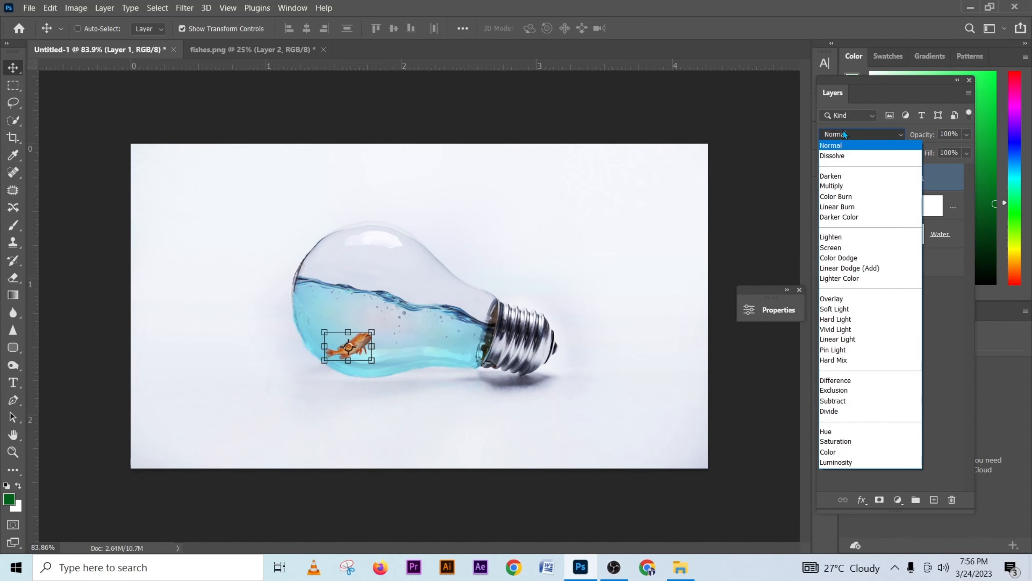
pyautogui.click(836, 185)
pyautogui.click(562, 214)
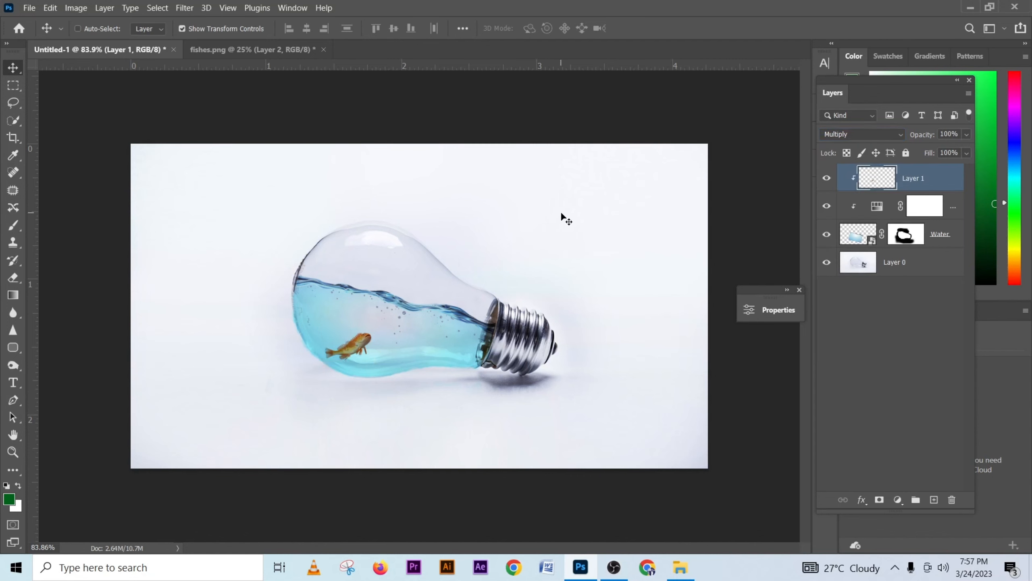
# Step: Return to fishes.png and lasso the leftmost fish in the lowest row
pyautogui.click(282, 49)
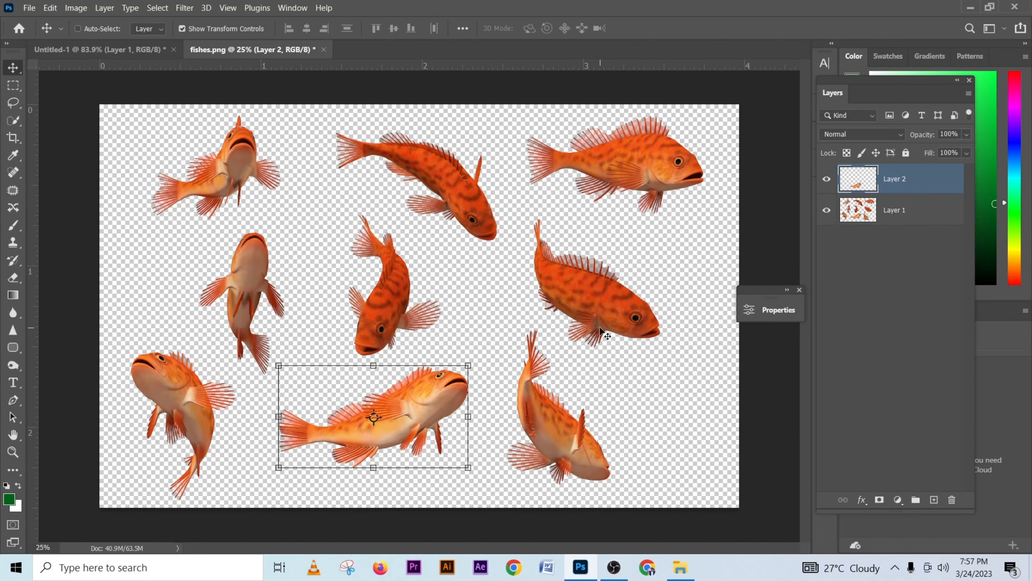
pyautogui.click(14, 104)
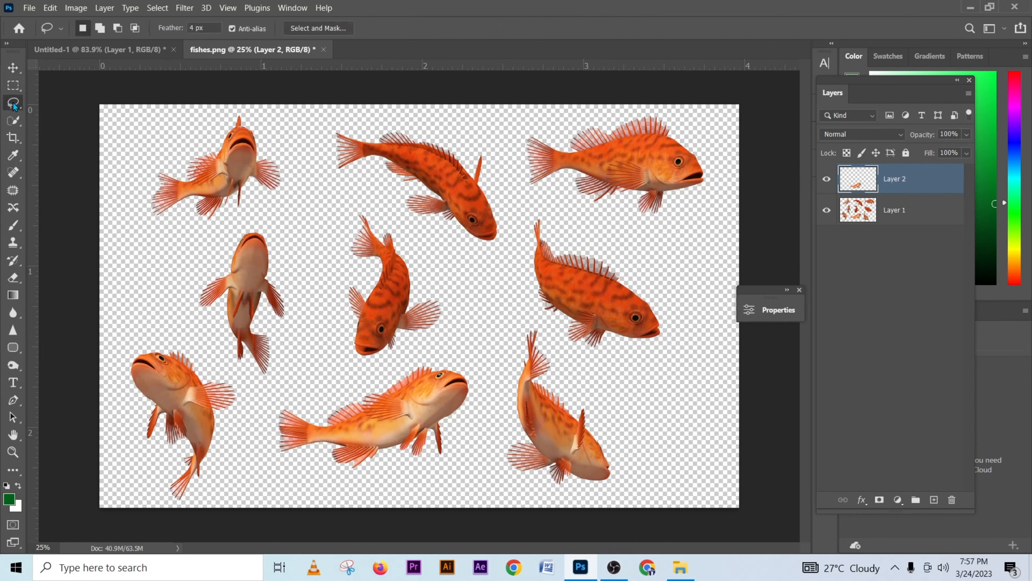
pyautogui.moveTo(148, 342)
pyautogui.mouseDown()
pyautogui.moveTo(219, 359)
pyautogui.moveTo(249, 399)
pyautogui.moveTo(227, 483)
pyautogui.moveTo(202, 503)
pyautogui.moveTo(160, 508)
pyautogui.moveTo(138, 486)
pyautogui.moveTo(131, 438)
pyautogui.moveTo(139, 358)
pyautogui.moveTo(195, 332)
pyautogui.moveTo(253, 391)
pyautogui.moveTo(255, 420)
pyautogui.moveTo(212, 502)
pyautogui.moveTo(179, 508)
pyautogui.moveTo(132, 490)
pyautogui.moveTo(113, 435)
pyautogui.moveTo(118, 349)
pyautogui.mouseUp()
# Step: Try to copy the lassoed fish to a new layer while Layer 2 is active
pyautogui.rightClick(170, 412)
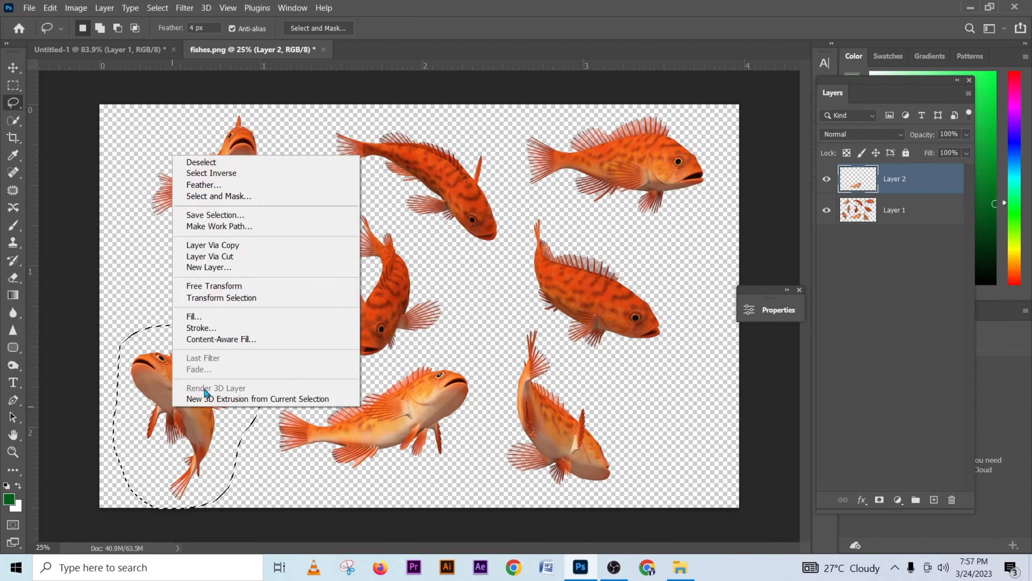
pyautogui.click(241, 246)
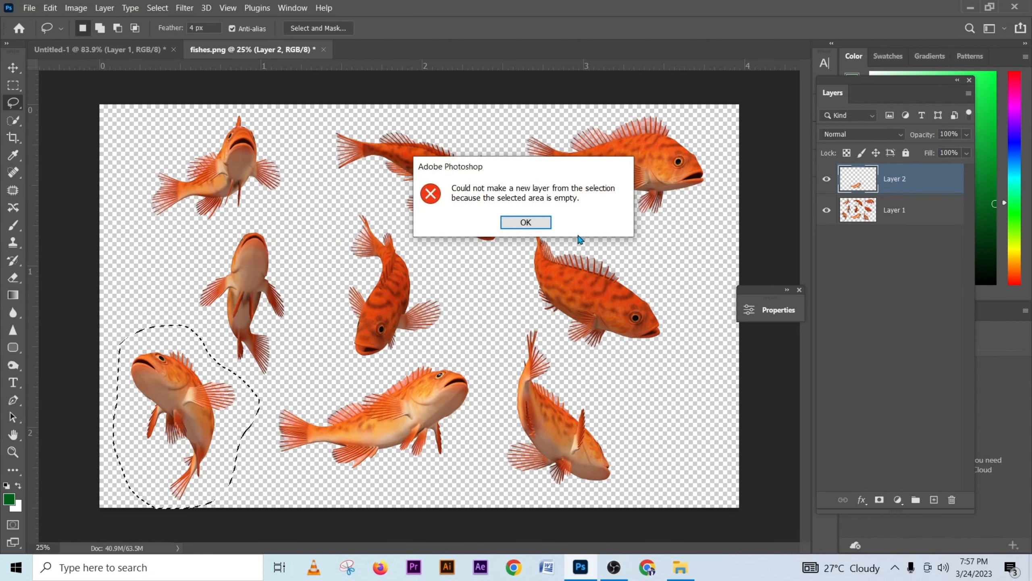
pyautogui.click(527, 221)
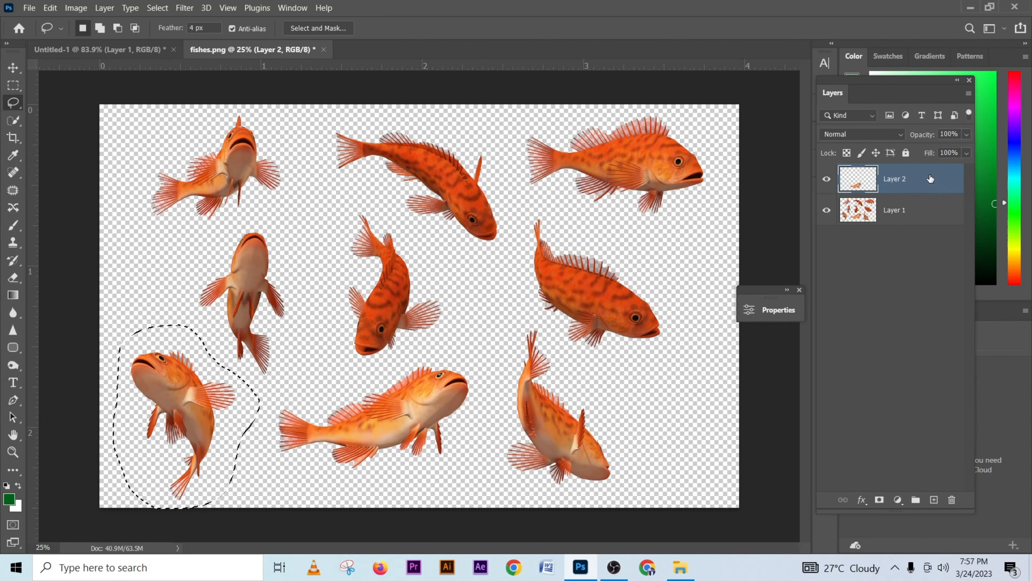
# Step: Delete Layer 2 from fishes.png and copy the lassoed fish from Layer 1 to a new layer
pyautogui.moveTo(931, 181); pyautogui.dragTo(952, 499)
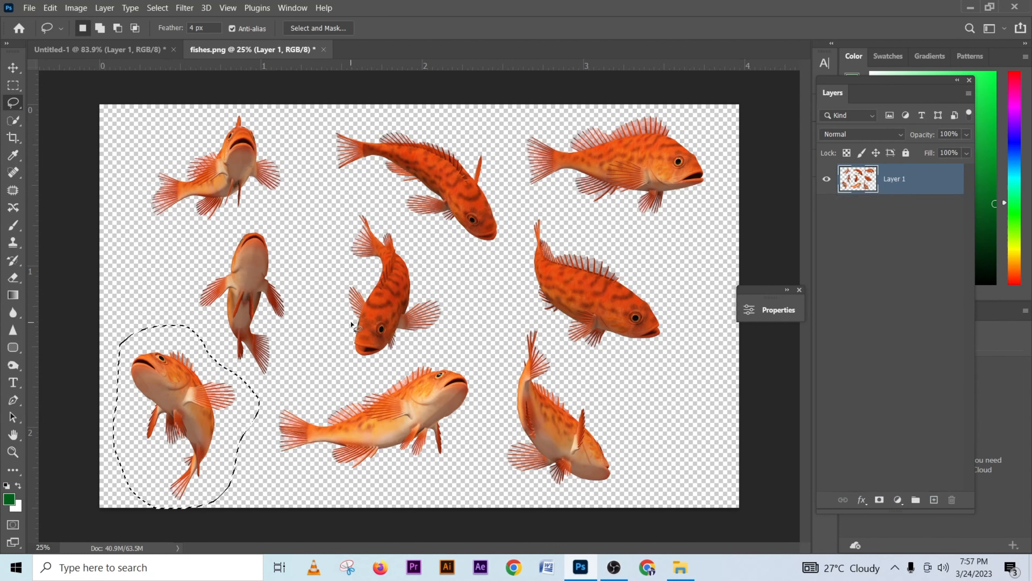
pyautogui.rightClick(271, 380)
pyautogui.click(345, 212)
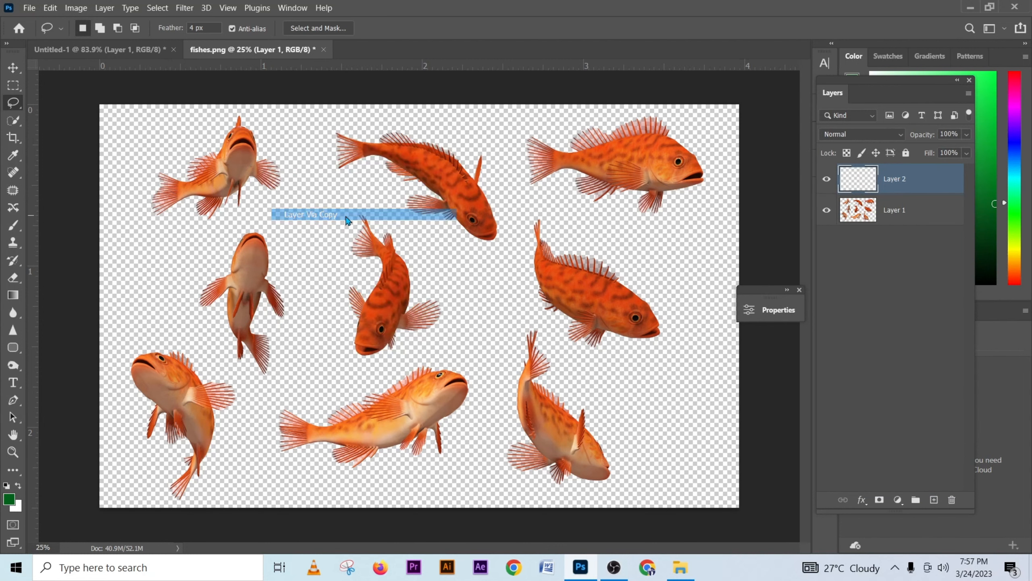
# Step: Use the Move tool to bring the newly copied fish layer into the Untitled-1 bulb document
pyautogui.click(13, 67)
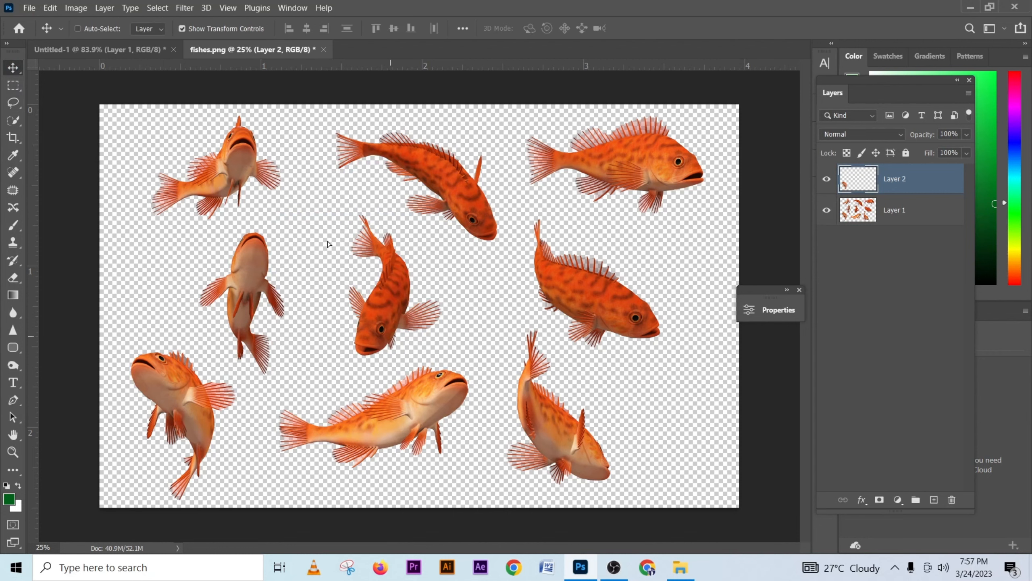
pyautogui.moveTo(119, 67); pyautogui.dragTo(301, 193)
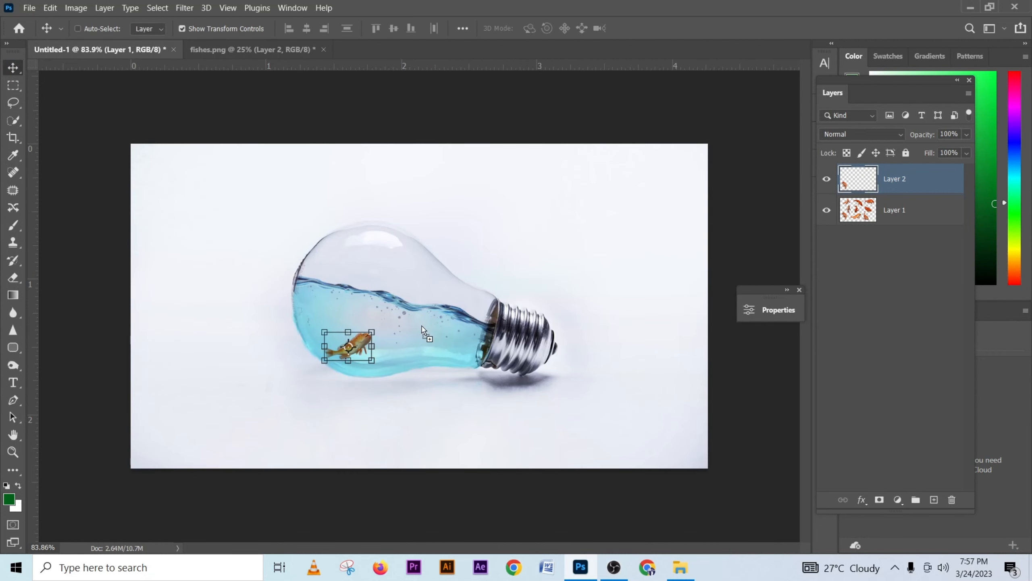
pyautogui.moveTo(422, 327); pyautogui.dragTo(422, 325)
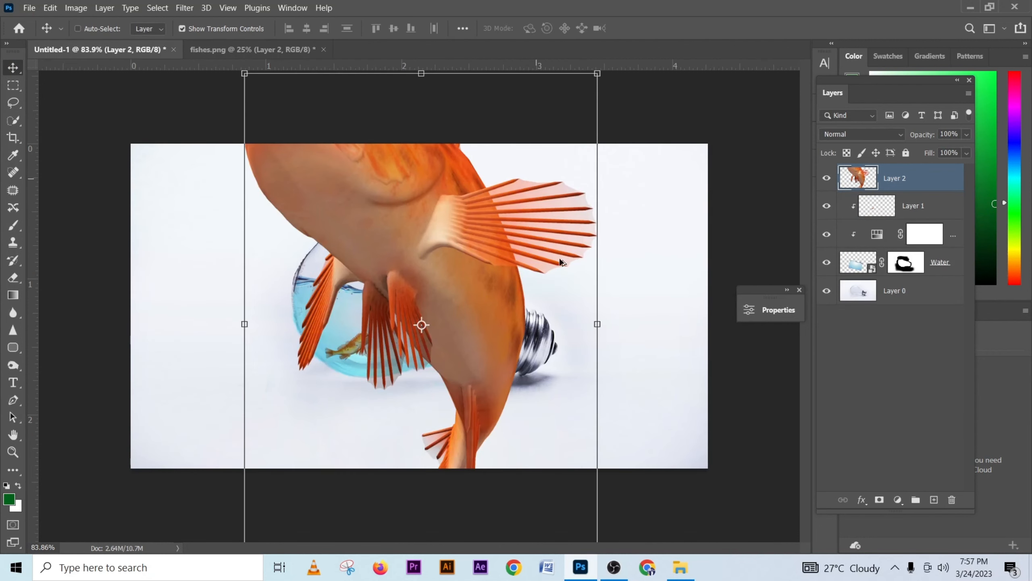
# Step: Scale the second fish down to fit inside the bulb and move it near the middle of the waterline
pyautogui.scroll(-4, 465, 309)
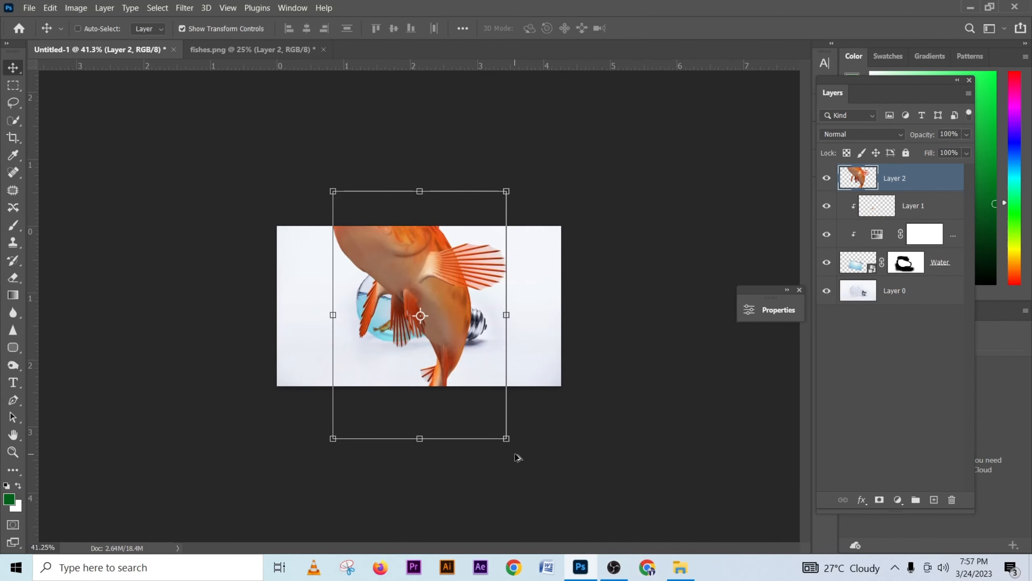
pyautogui.moveTo(506, 439); pyautogui.dragTo(413, 346)
pyautogui.click(662, 33)
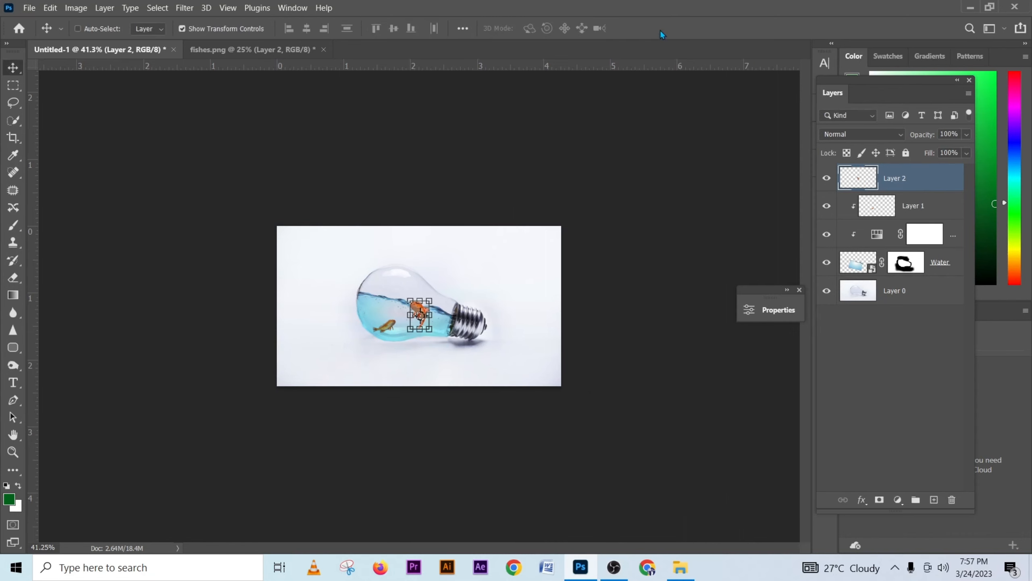
pyautogui.scroll(3, 512, 306)
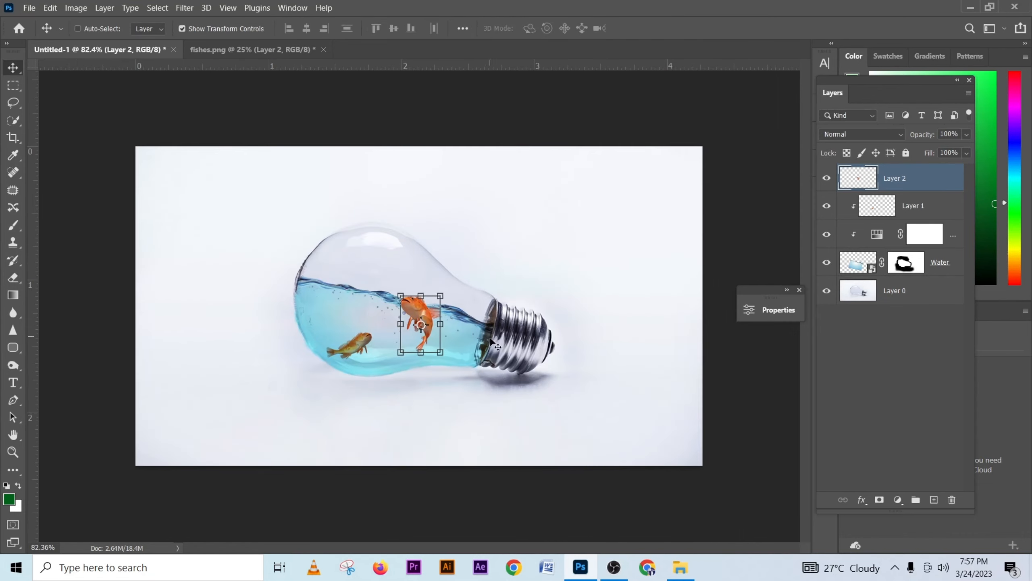
pyautogui.moveTo(489, 349); pyautogui.dragTo(468, 334)
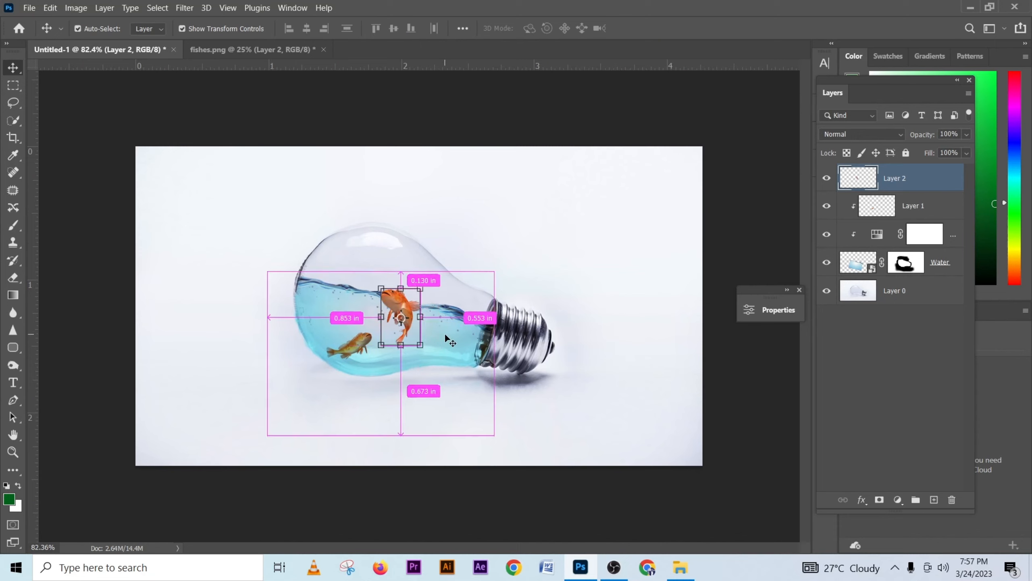
# Step: Flip the second fish horizontally with Free Transform
pyautogui.hotkey('ctrl', 't')
pyautogui.rightClick(444, 335)
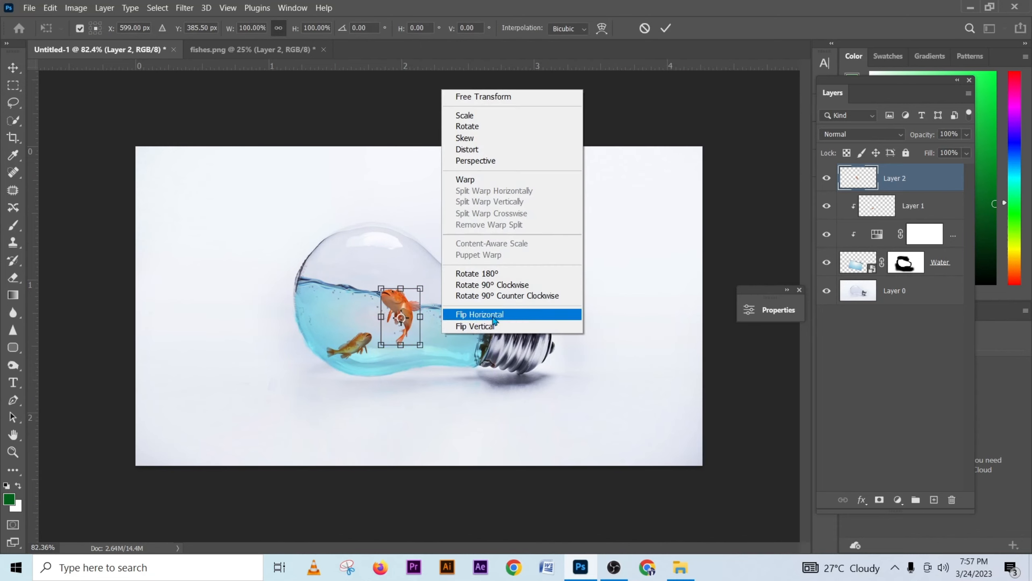
pyautogui.click(490, 314)
pyautogui.click(665, 28)
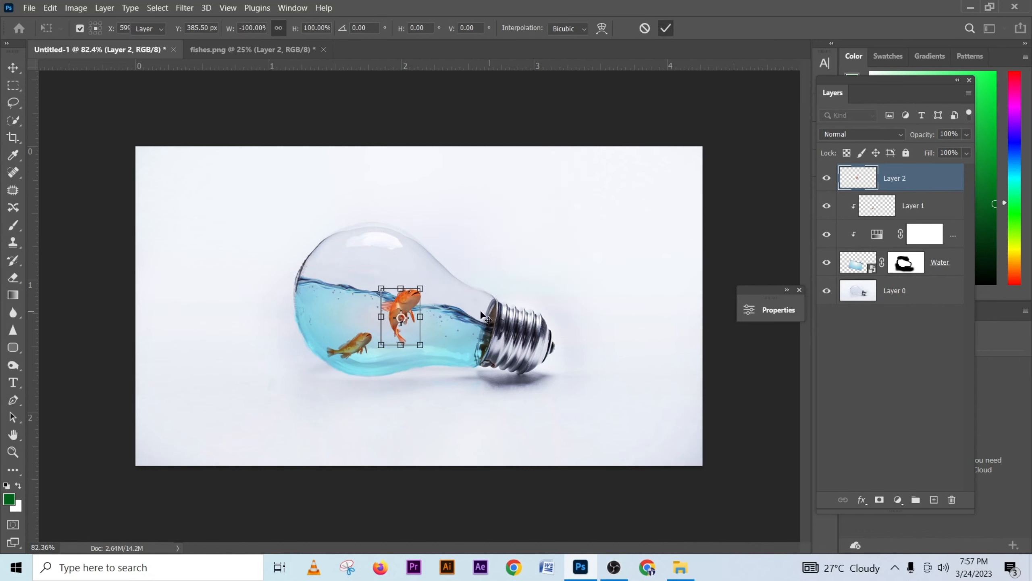
# Step: Scale the second fish down to about 86%
pyautogui.moveTo(457, 337); pyautogui.dragTo(475, 349)
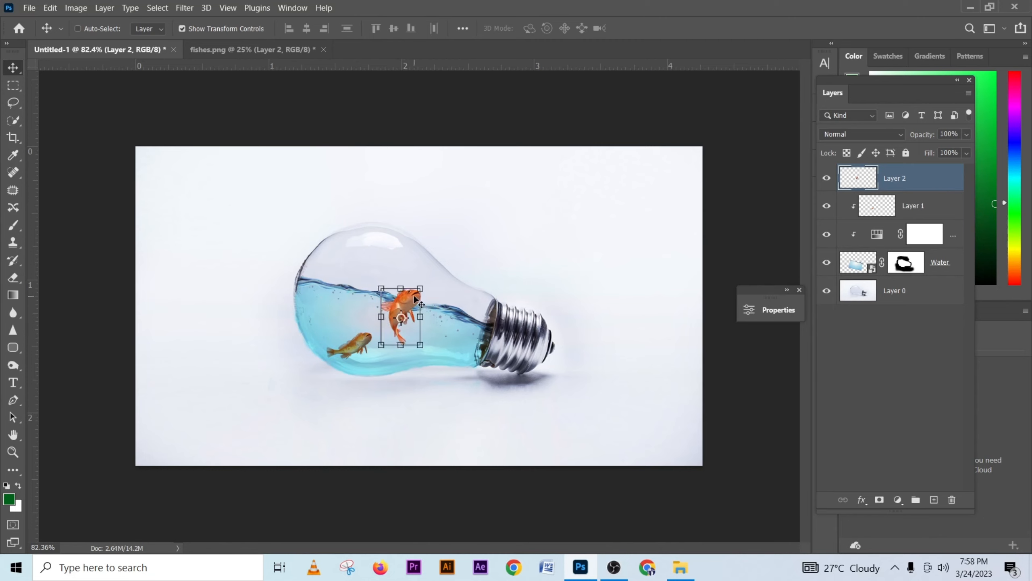
pyautogui.moveTo(417, 291); pyautogui.dragTo(420, 293)
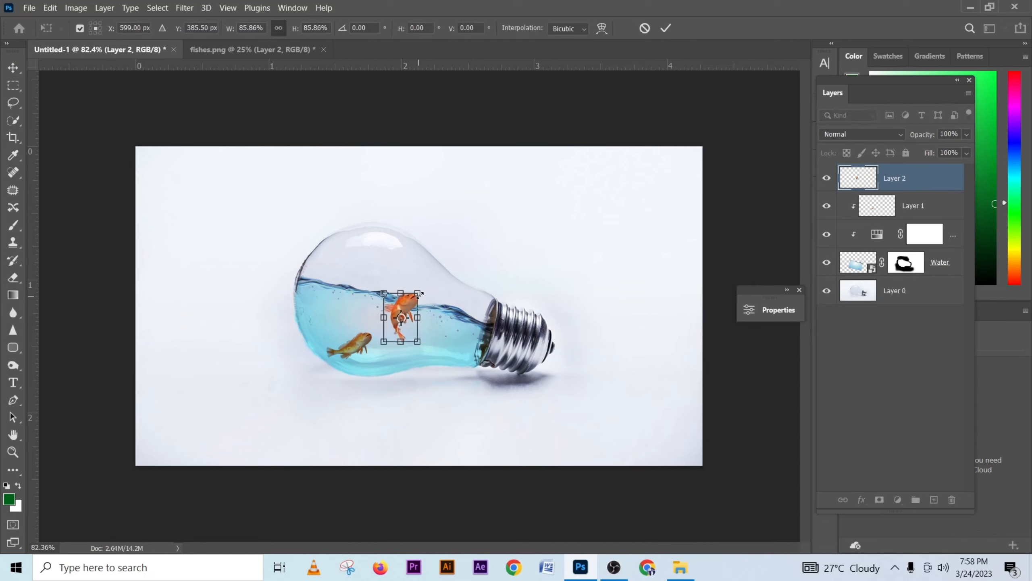
pyautogui.click(665, 29)
# Step: Move the second fish to the waterline above the first fish and rotate it slightly clockwise
pyautogui.moveTo(518, 321); pyautogui.dragTo(447, 298)
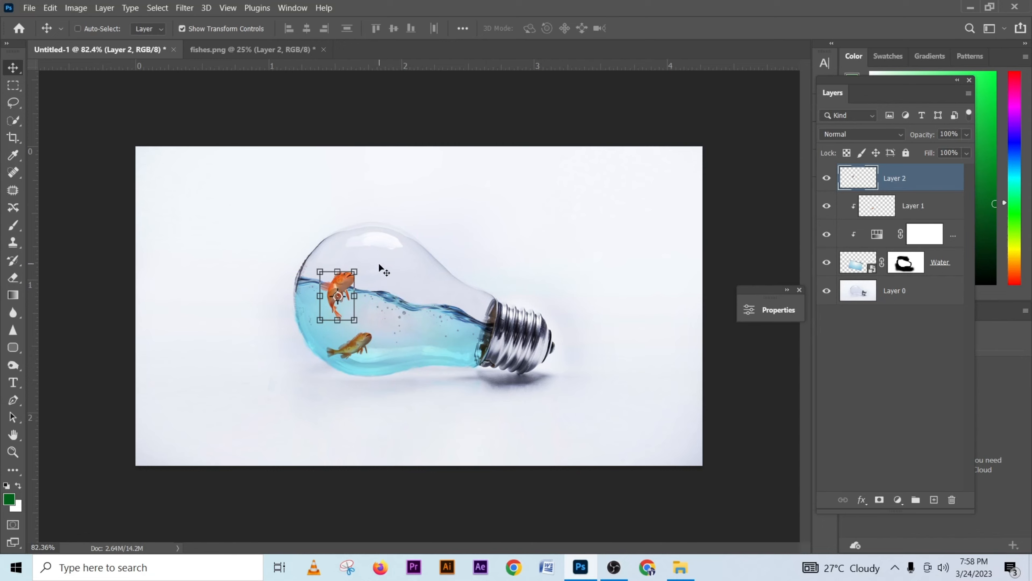
pyautogui.moveTo(363, 261); pyautogui.dragTo(412, 283)
pyautogui.click(665, 31)
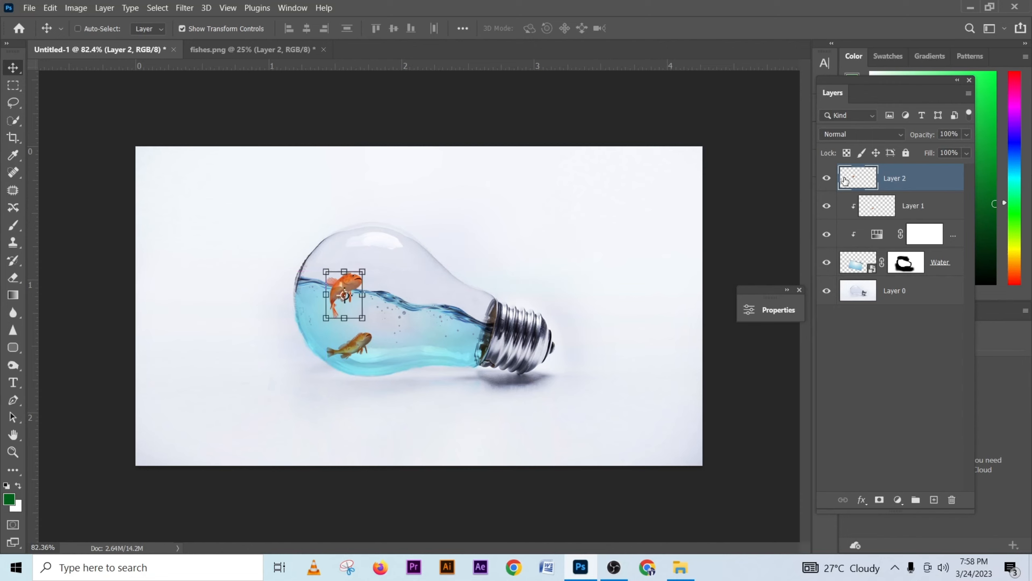
# Step: Set the second fish layer's blend mode to Multiply
pyautogui.click(855, 130)
pyautogui.click(839, 176)
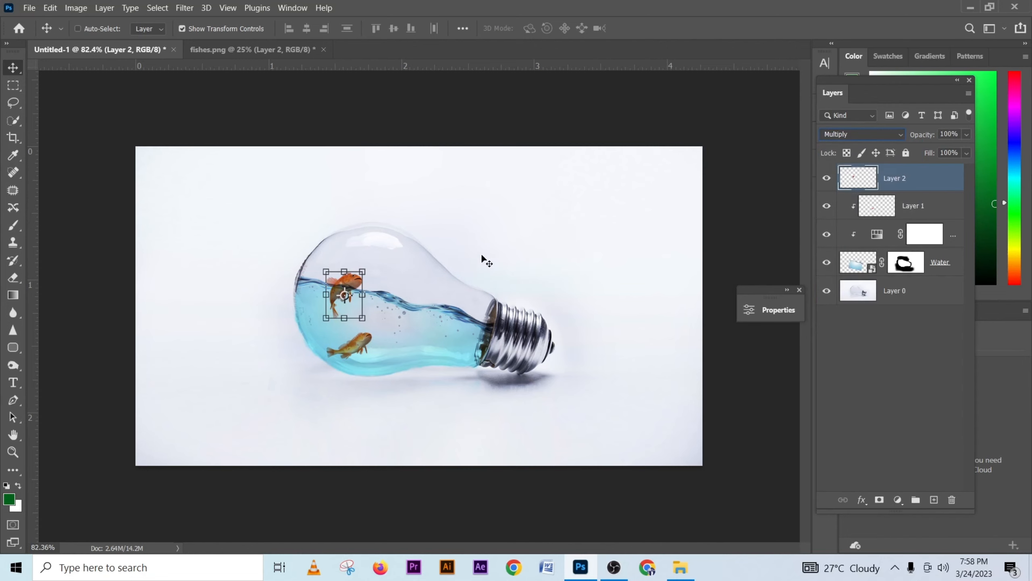
pyautogui.click(453, 277)
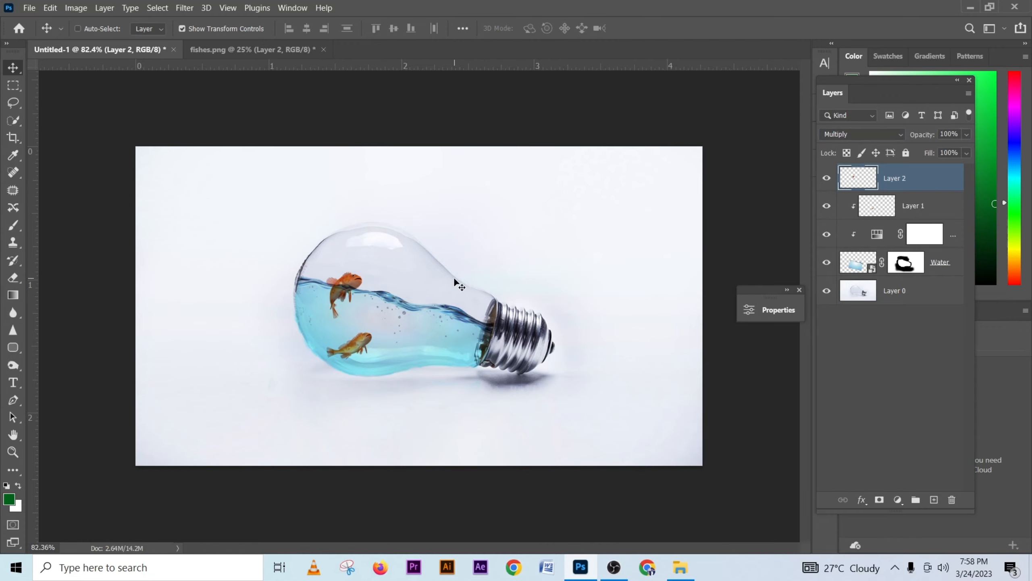
# Step: Place the 7852712_1938 bubbly water image into the bulb document and scale it to about 2.02%
pyautogui.click(581, 567)
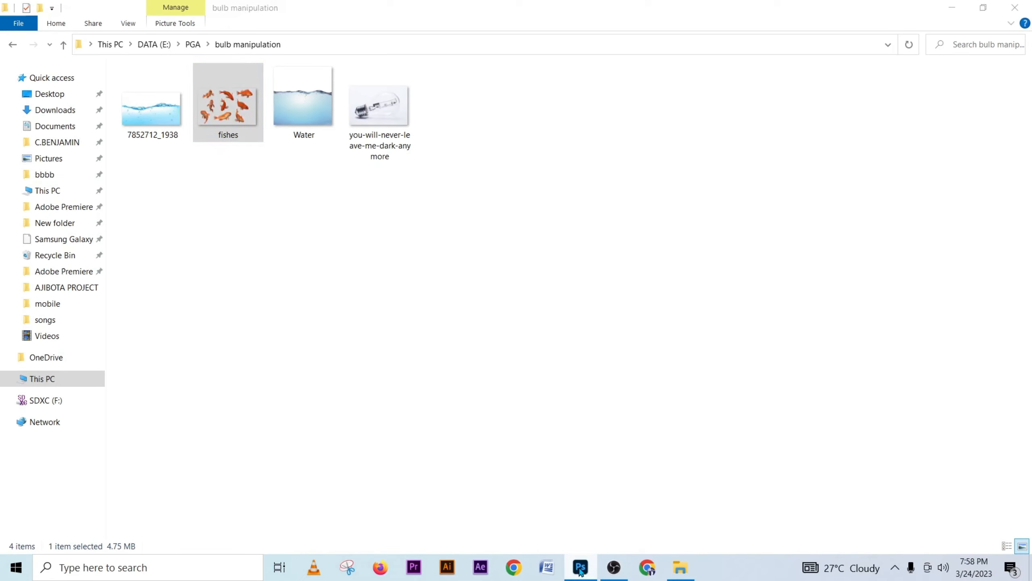
pyautogui.click(153, 120)
pyautogui.moveTo(155, 124); pyautogui.dragTo(405, 321)
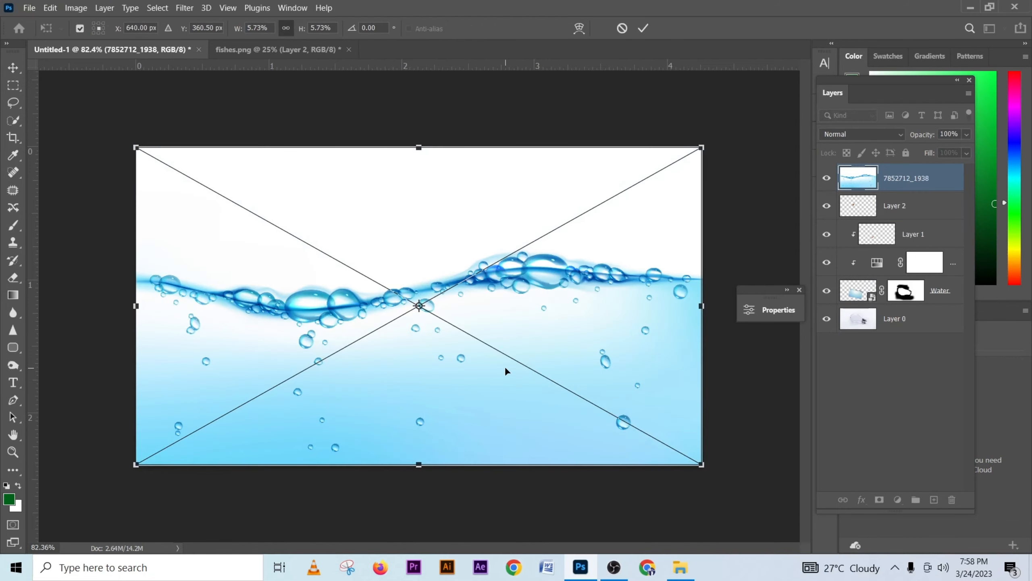
pyautogui.moveTo(704, 470); pyautogui.dragTo(478, 443)
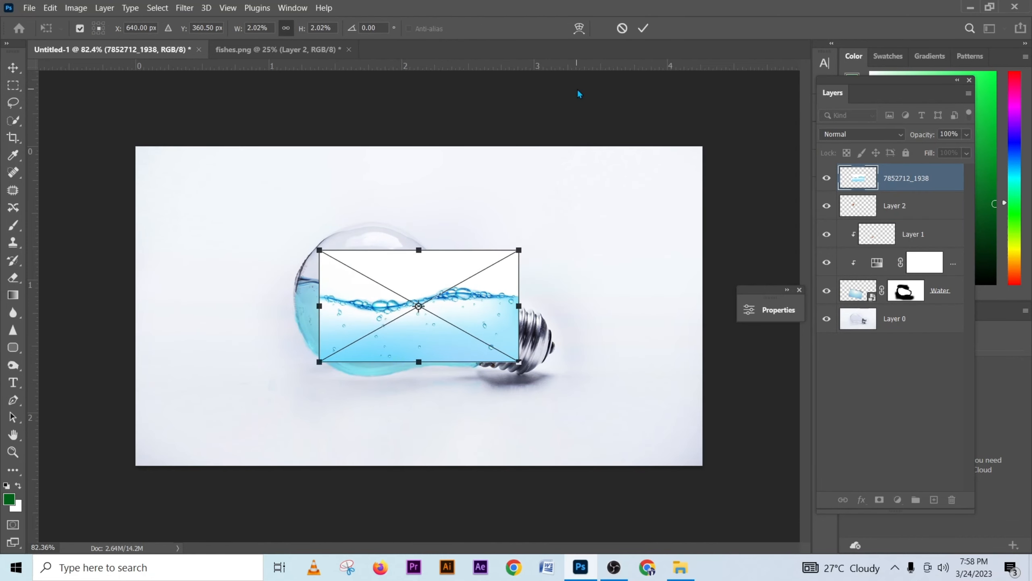
pyautogui.press('Return')
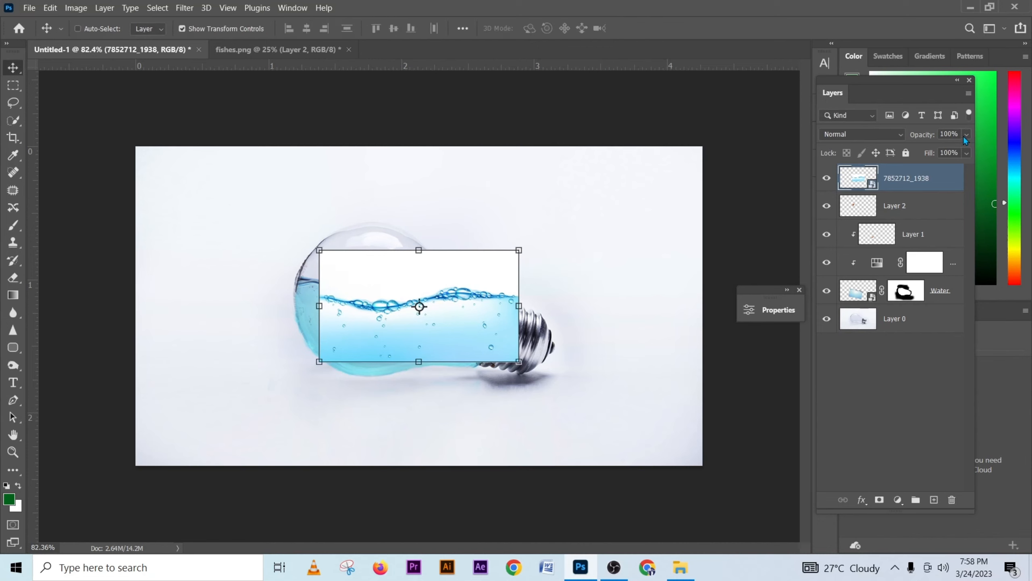
# Step: Lower the bubbly water layer's opacity to 51% and move it over the bulb's glass
pyautogui.click(967, 134)
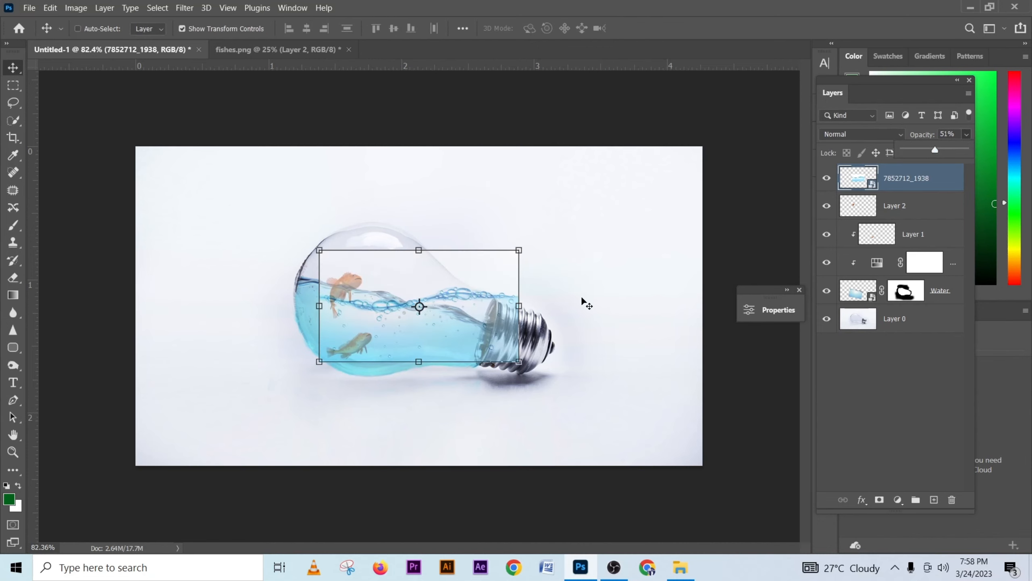
pyautogui.moveTo(475, 332); pyautogui.dragTo(451, 323)
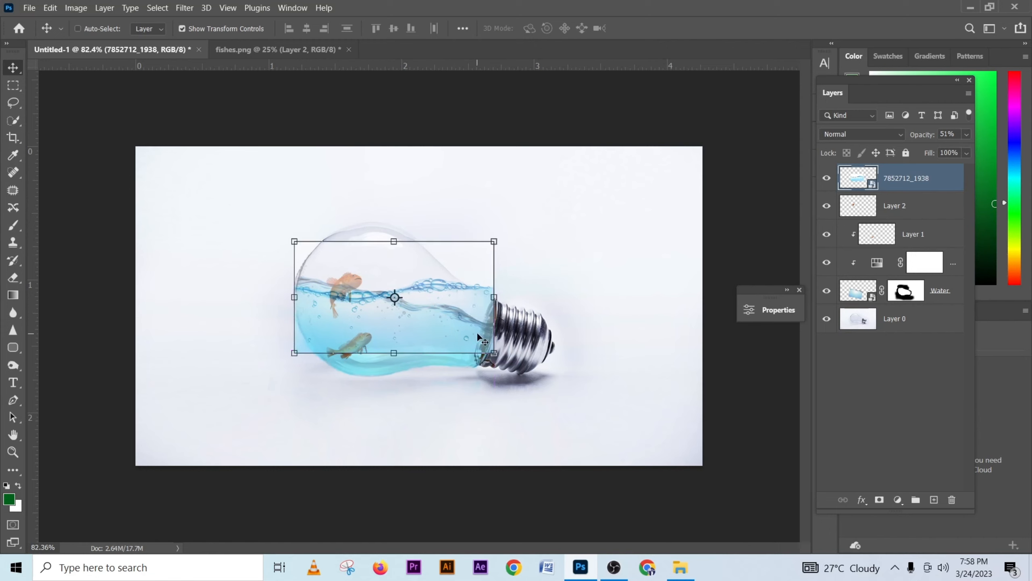
pyautogui.moveTo(515, 289); pyautogui.dragTo(509, 298)
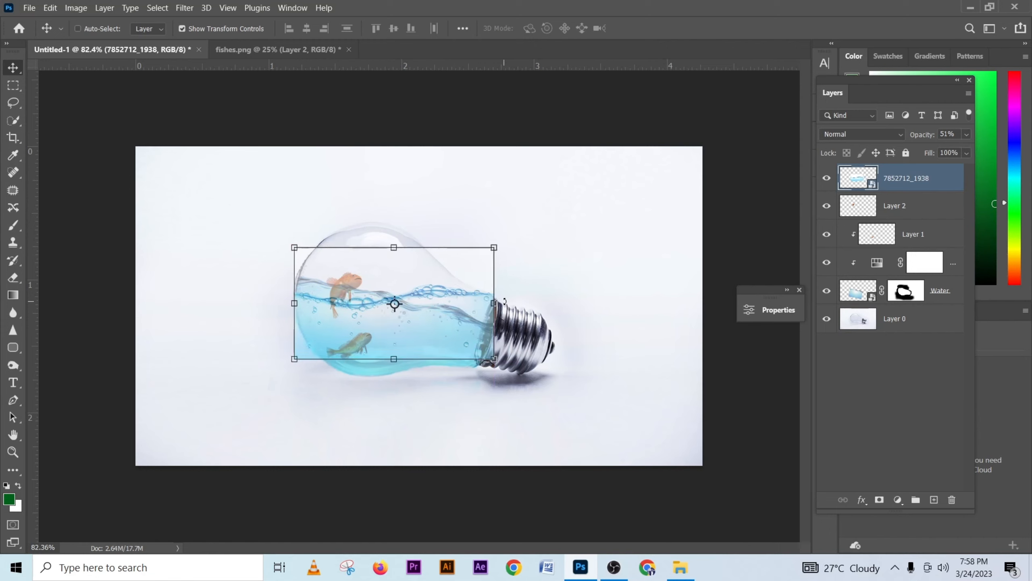
# Step: Rotate the bubbly water about 12.8° clockwise, scale it to about 2.78% and align its surface with the bulb's waterline
pyautogui.moveTo(503, 244); pyautogui.dragTo(523, 266)
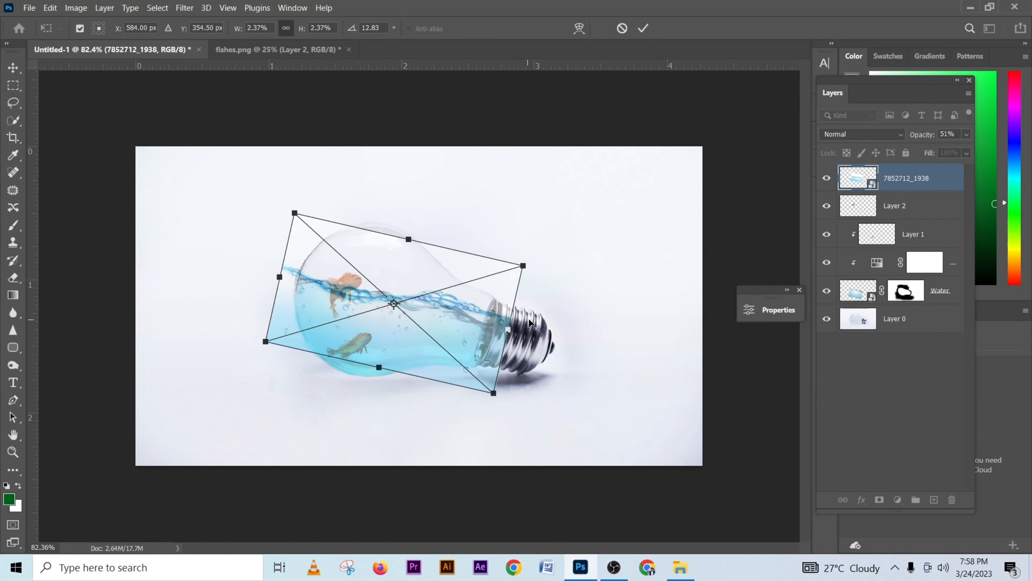
pyautogui.scroll(3, 530, 324)
pyautogui.moveTo(563, 238); pyautogui.dragTo(592, 216)
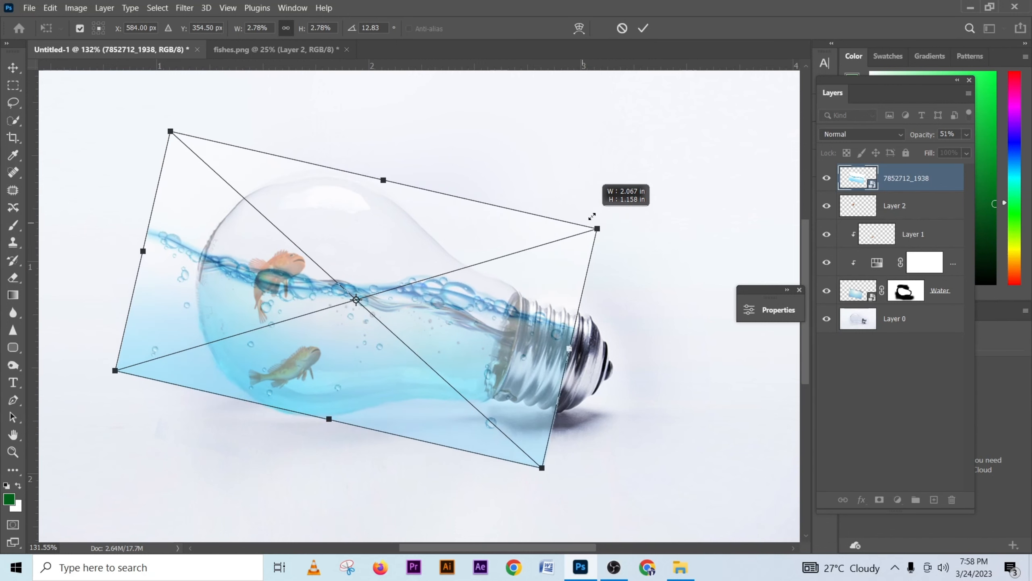
pyautogui.moveTo(534, 324); pyautogui.dragTo(522, 328)
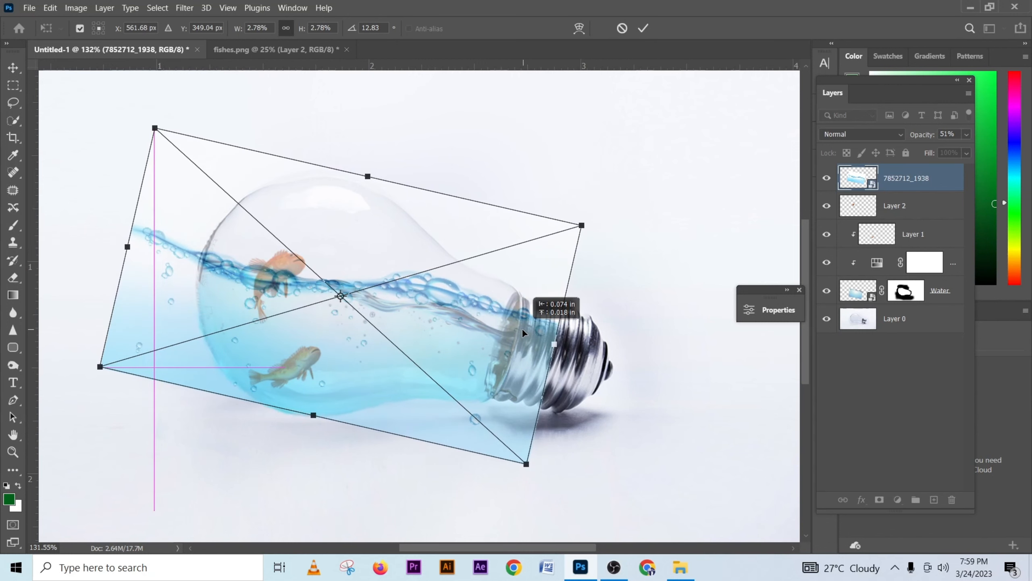
pyautogui.click(638, 31)
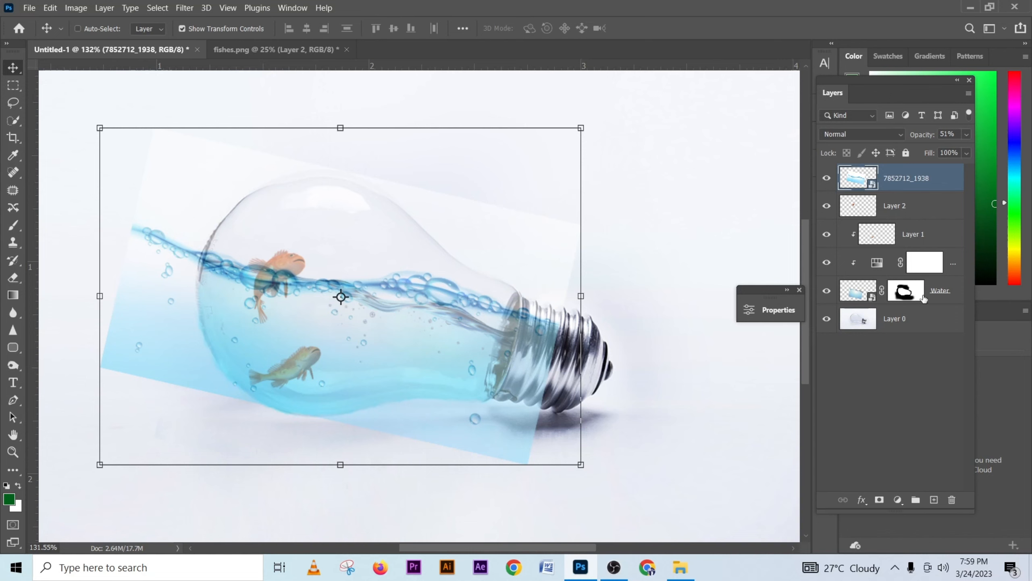
# Step: Copy the Water layer's mask onto the 7852712_1938 layer
pyautogui.click(828, 291)
pyautogui.click(907, 291)
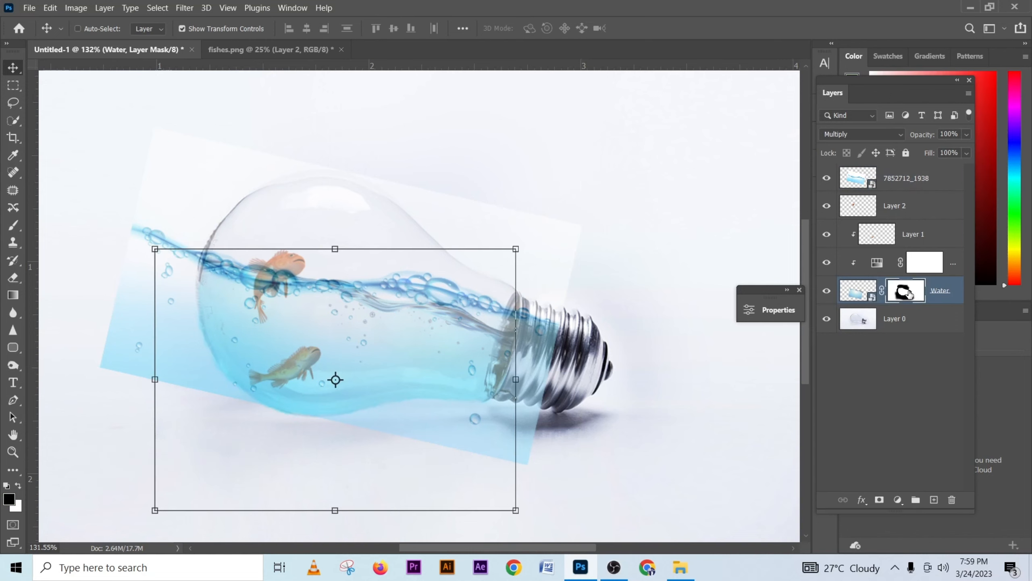
pyautogui.click(913, 180)
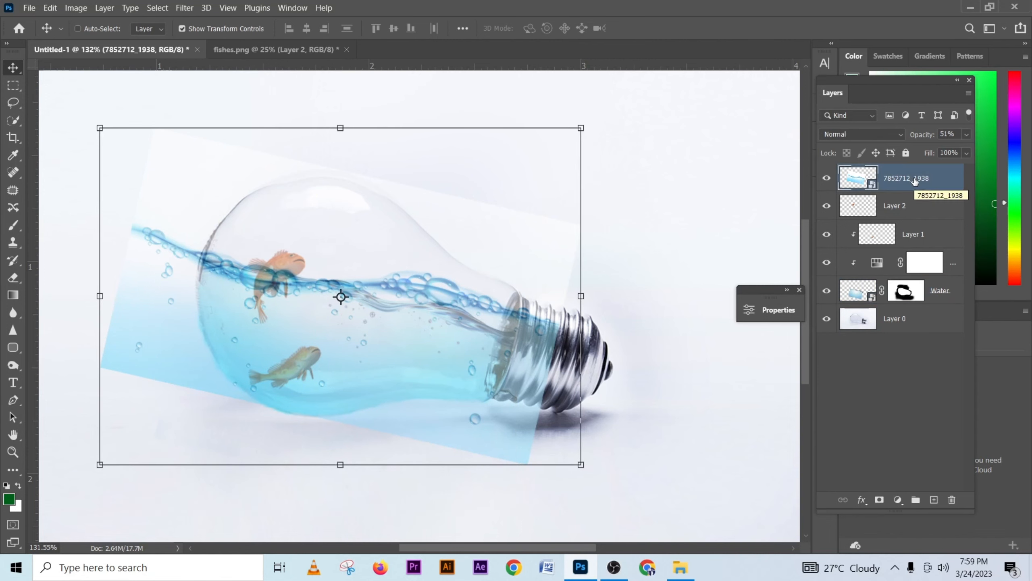
pyautogui.click(906, 291)
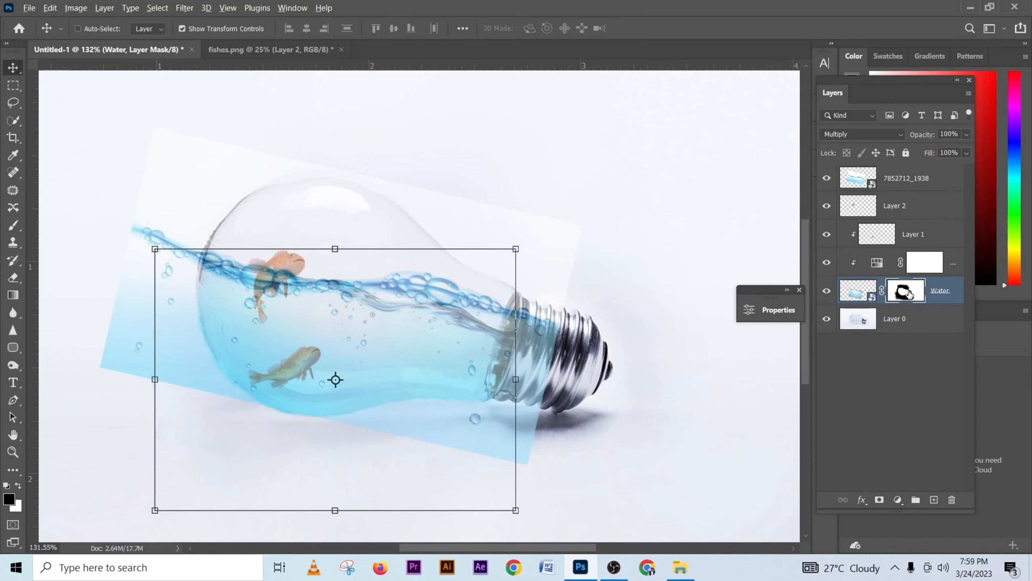
pyautogui.moveTo(909, 297); pyautogui.dragTo(902, 173)
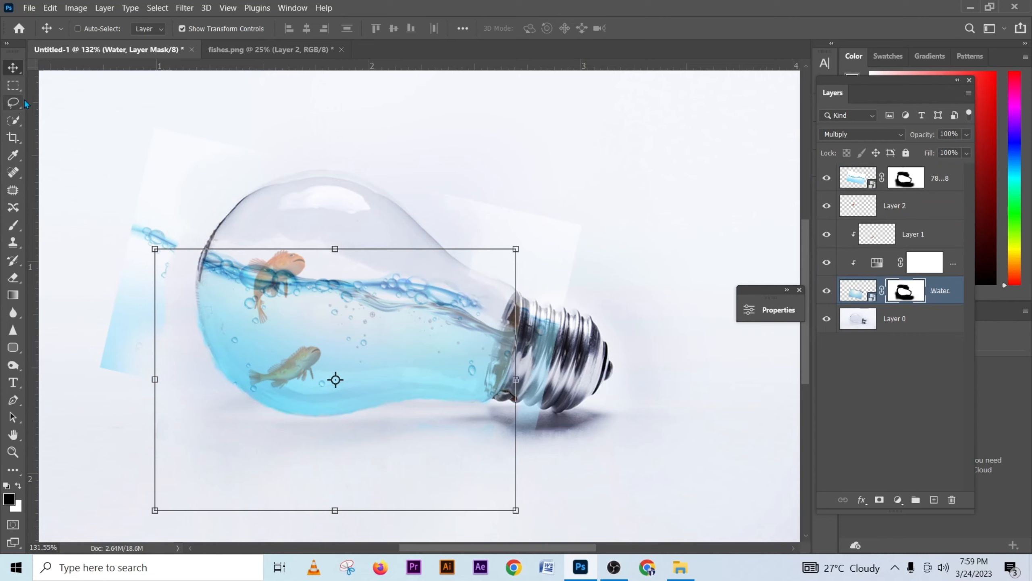
# Step: Change the Water layer's blend mode to Normal and compare the result with the bubbly water layer hidden and shown
pyautogui.click(13, 86)
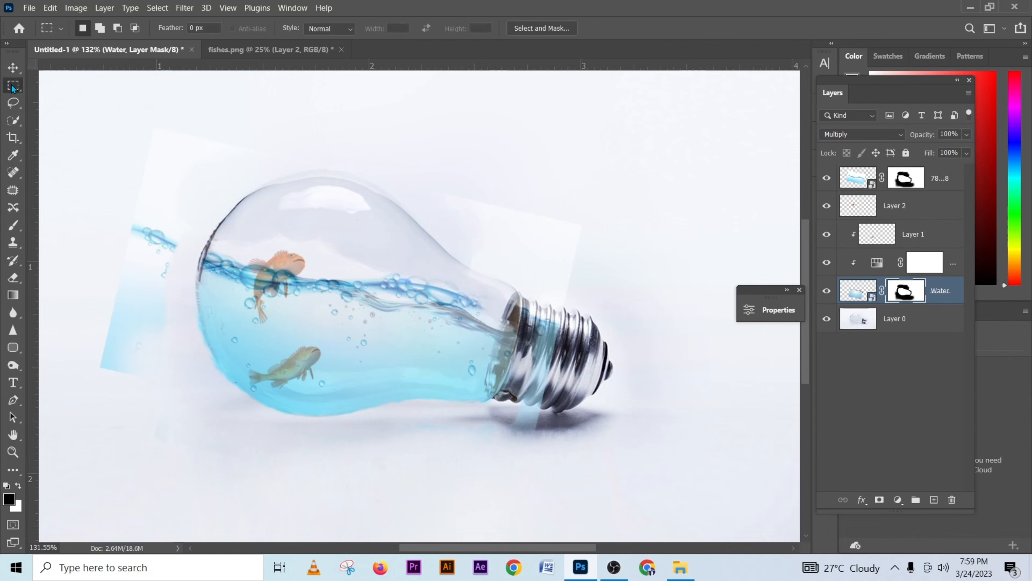
pyautogui.click(825, 180)
pyautogui.click(825, 180)
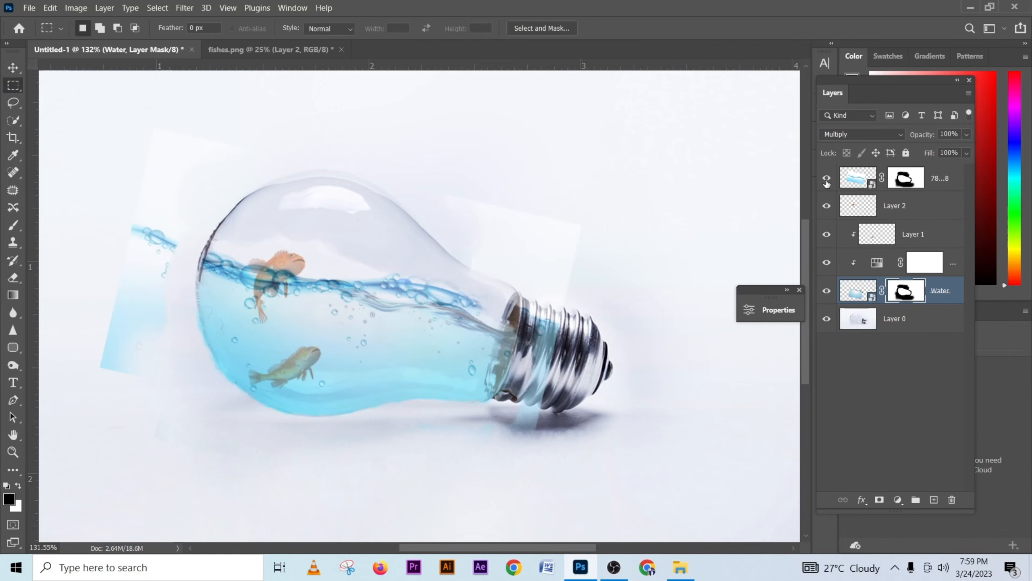
pyautogui.click(872, 134)
pyautogui.click(854, 146)
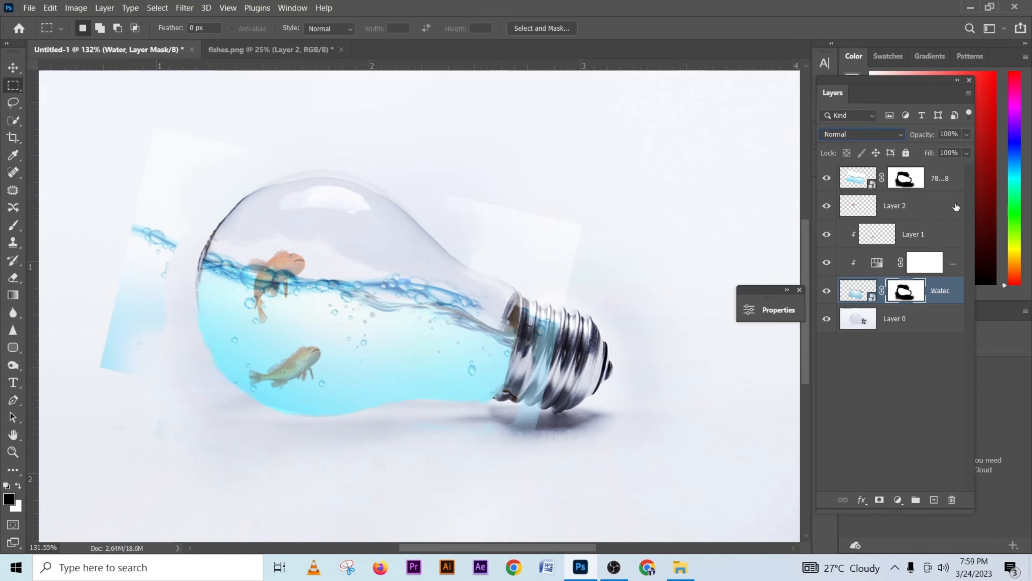
pyautogui.click(826, 180)
pyautogui.click(827, 180)
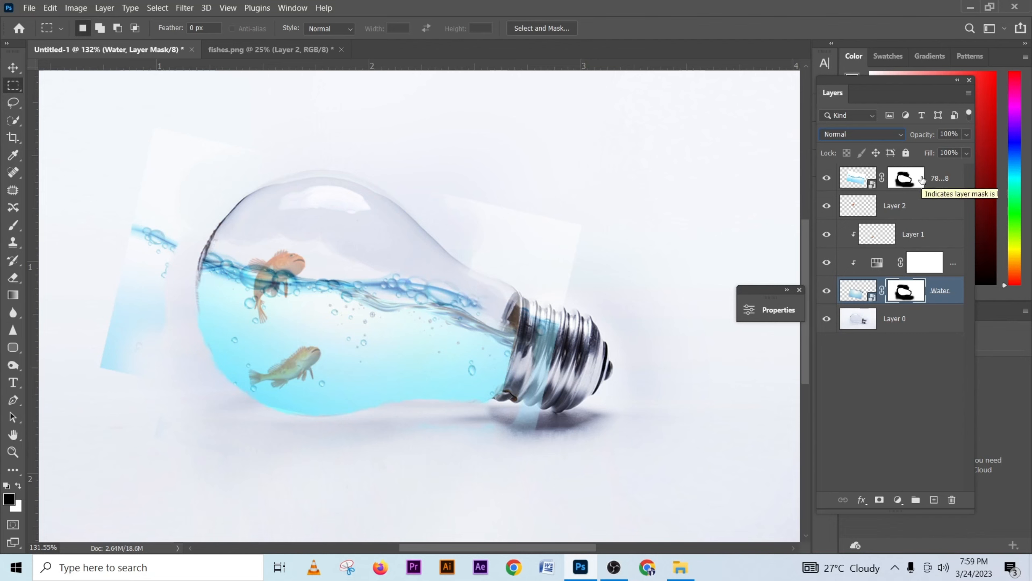
# Step: Paint black on the bubbly water's mask with a 143 px brush to hide the leftovers outside the bulb
pyautogui.click(906, 178)
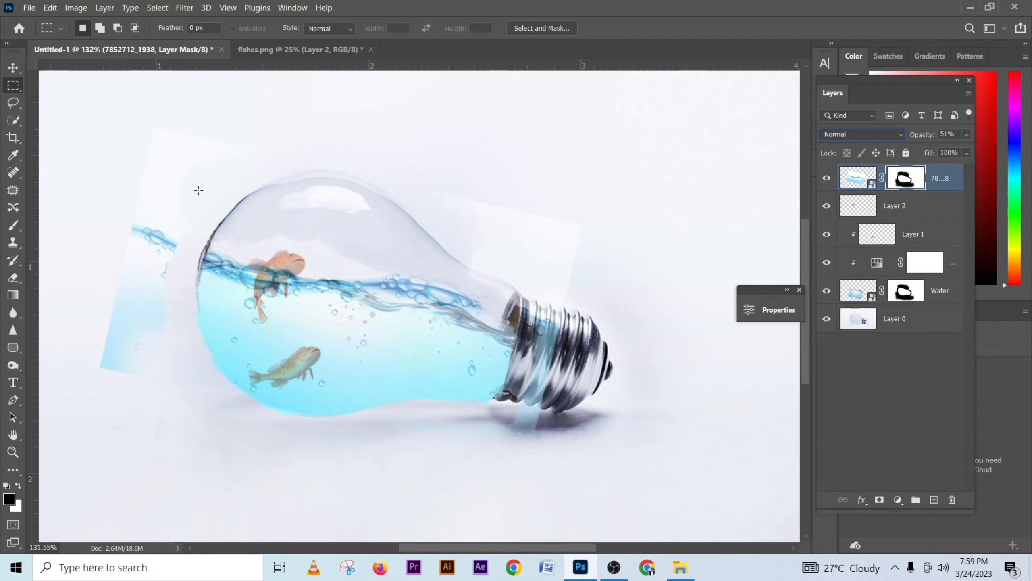
pyautogui.click(13, 225)
pyautogui.moveTo(530, 346)
pyautogui.keyDown('alt'); pyautogui.mouseDown()
pyautogui.moveTo(571, 337)
pyautogui.moveTo(571, 368)
pyautogui.moveTo(580, 204)
pyautogui.mouseUp(); pyautogui.keyUp('alt')
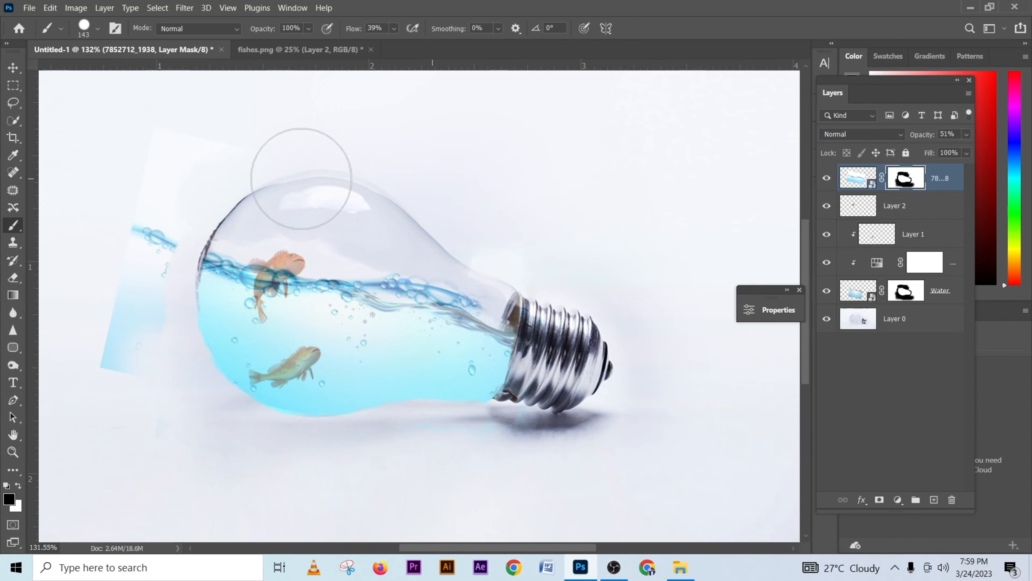
pyautogui.moveTo(134, 203)
pyautogui.mouseDown()
pyautogui.moveTo(139, 408)
pyautogui.moveTo(120, 420)
pyautogui.moveTo(460, 477)
pyautogui.mouseUp()
# Step: Paint white on the bubbly water's mask with a 90 px brush to restore the bubbles near the bulb's neck
pyautogui.press('[')
pyautogui.press('[')
pyautogui.press('[')
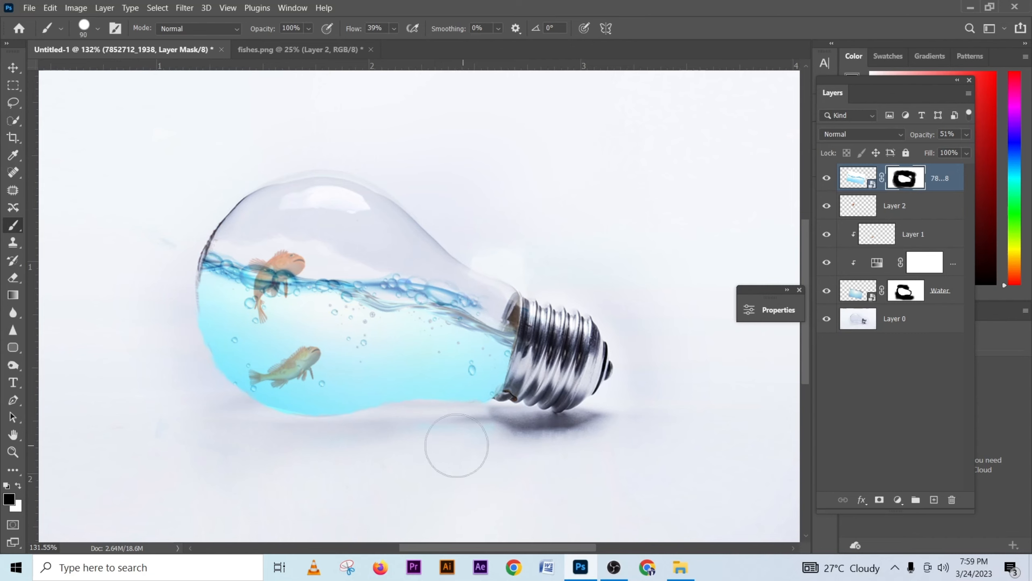
pyautogui.press('x')
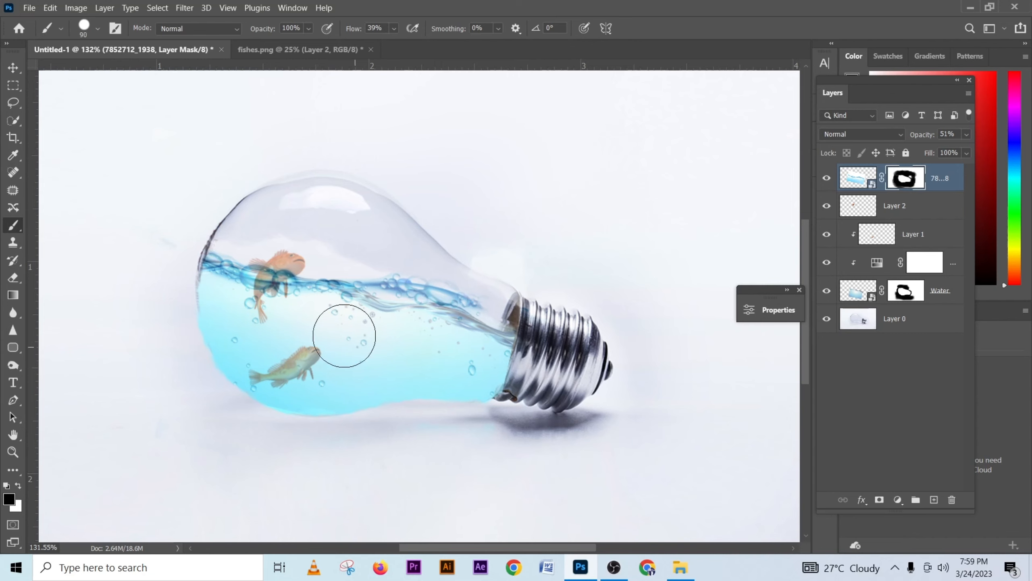
pyautogui.moveTo(421, 311)
pyautogui.mouseDown()
pyautogui.moveTo(481, 319)
pyautogui.moveTo(453, 317)
pyautogui.moveTo(415, 293)
pyautogui.mouseUp()
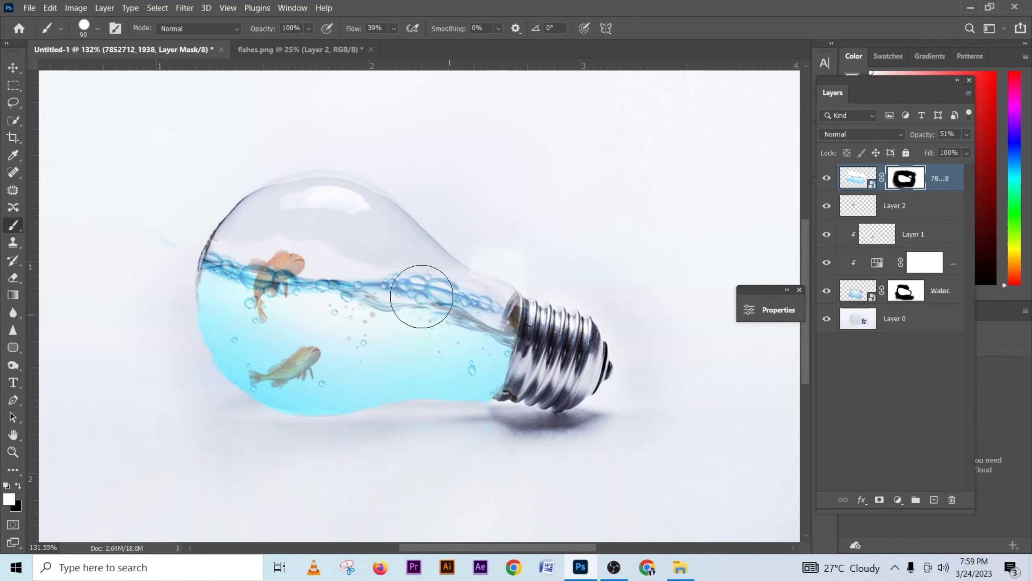
# Step: Paint black on the mask above the waterline and over the upper fish, reducing the brush to 40 px
pyautogui.press('x')
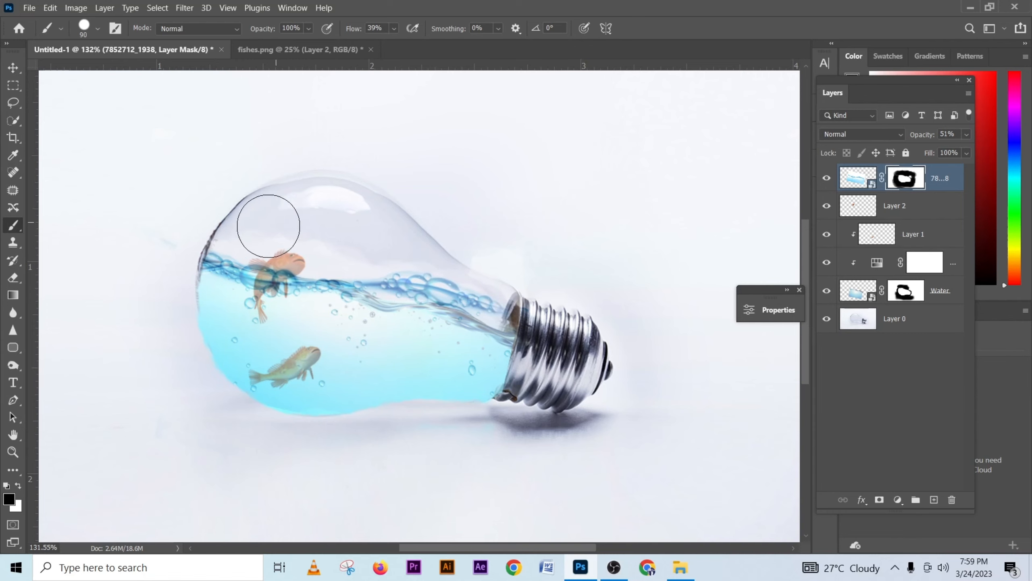
pyautogui.moveTo(269, 226)
pyautogui.mouseDown()
pyautogui.moveTo(354, 229)
pyautogui.moveTo(318, 224)
pyautogui.mouseUp()
pyautogui.press('[')
pyautogui.press('[')
pyautogui.press('[')
pyautogui.press('[')
pyautogui.press('[')
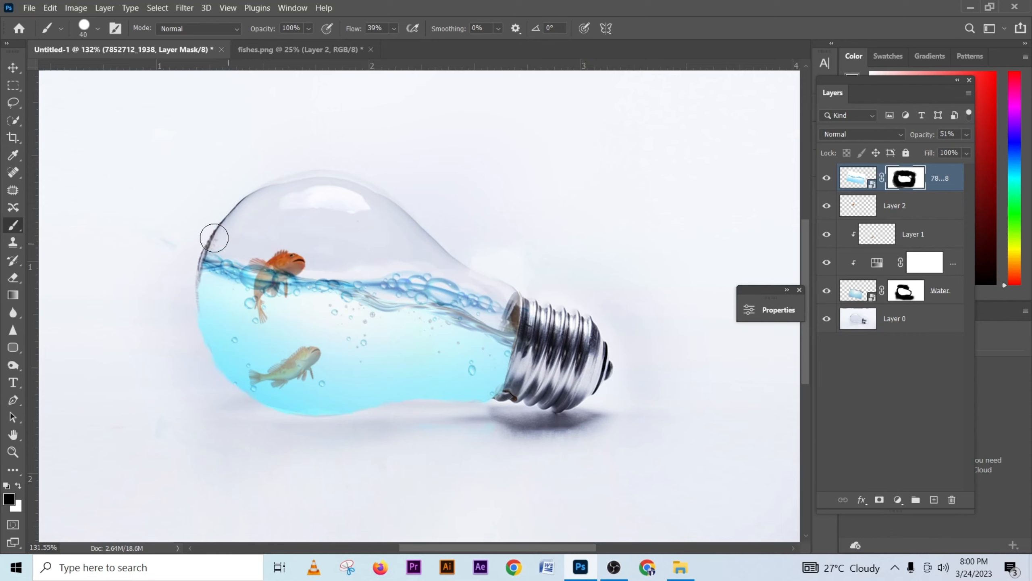
pyautogui.moveTo(377, 261)
pyautogui.mouseDown()
pyautogui.moveTo(449, 265)
pyautogui.moveTo(484, 280)
pyautogui.moveTo(474, 260)
pyautogui.moveTo(436, 254)
pyautogui.moveTo(435, 270)
pyautogui.mouseUp()
# Step: Rotate the masked bubbly water about 5.2° clockwise and reposition it along the waterline inside the bulb
pyautogui.press('v')
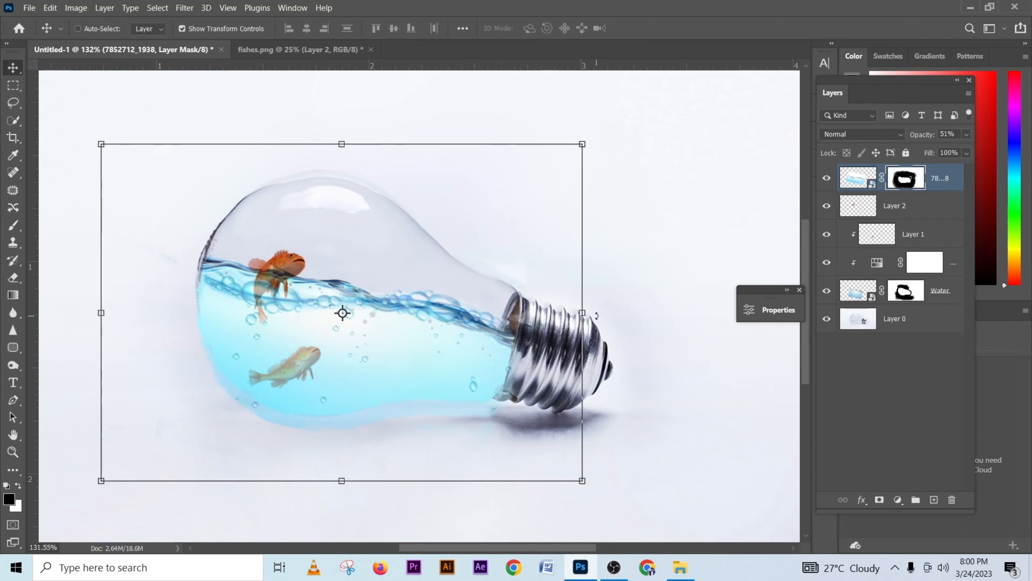
pyautogui.moveTo(597, 315); pyautogui.dragTo(595, 339)
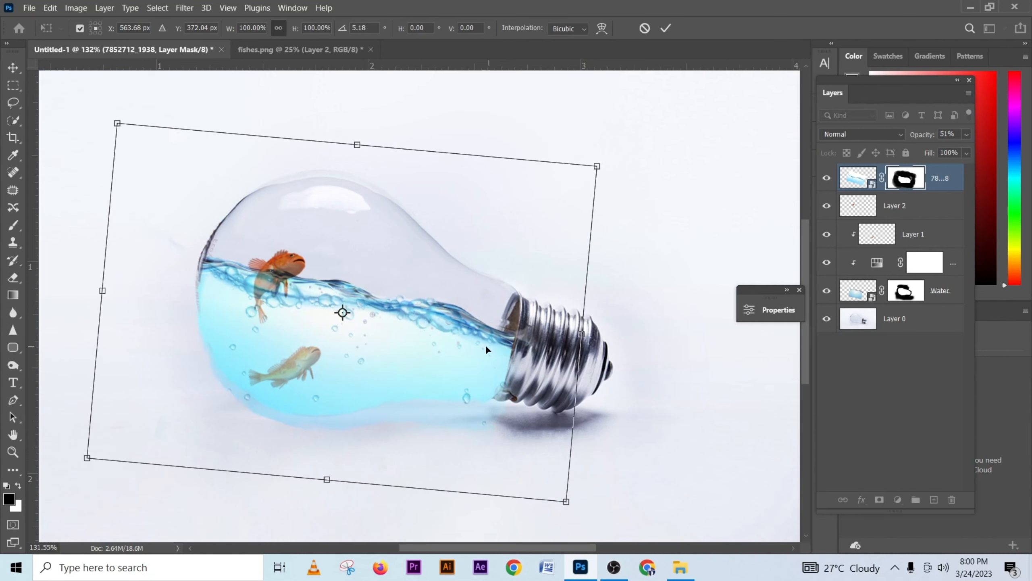
pyautogui.moveTo(487, 347); pyautogui.dragTo(474, 341)
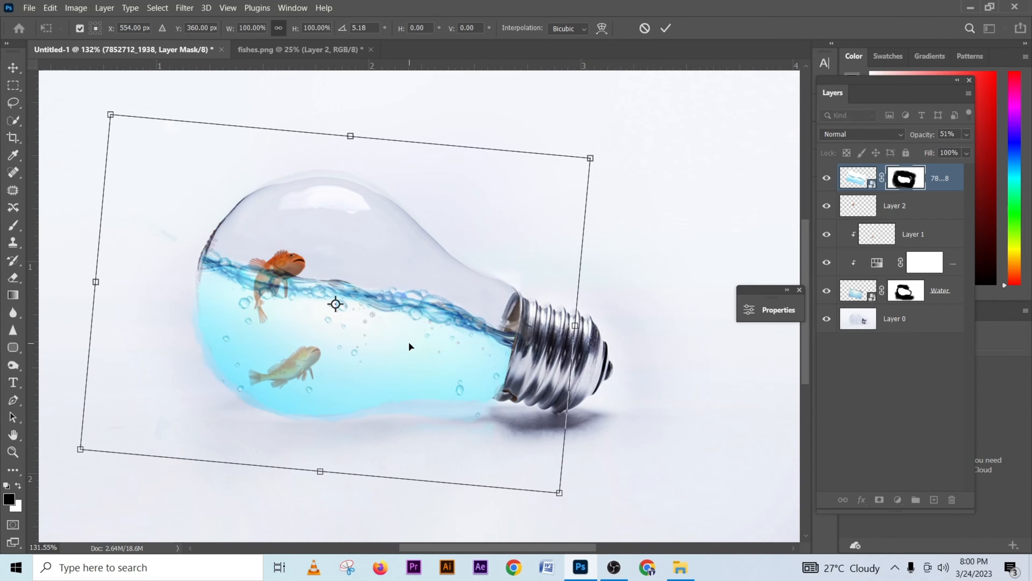
pyautogui.click(666, 30)
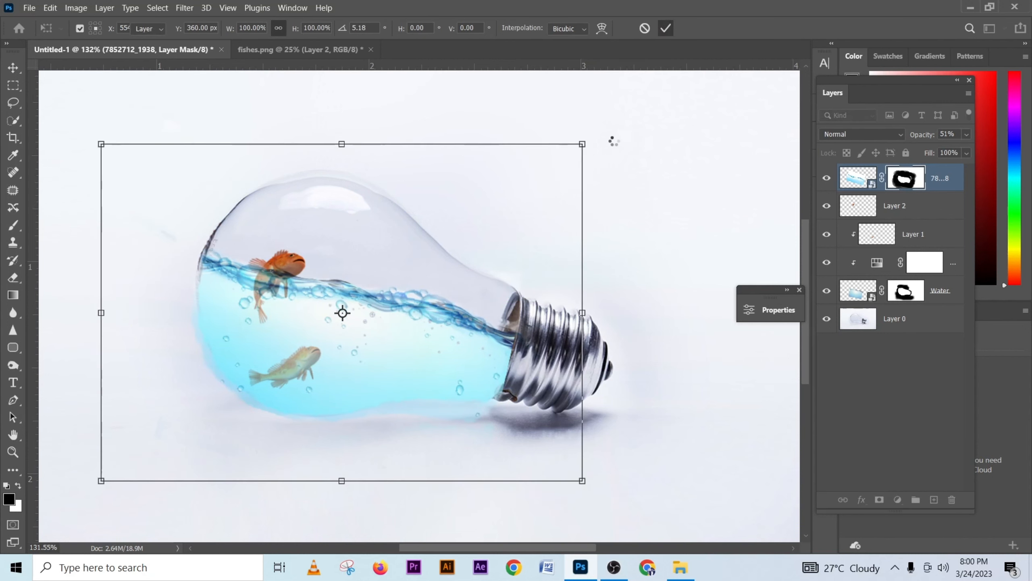
# Step: Paint black on the bubbly water's mask with a 60 px brush to clean up the spill along the bulb's lower edge
pyautogui.press('b')
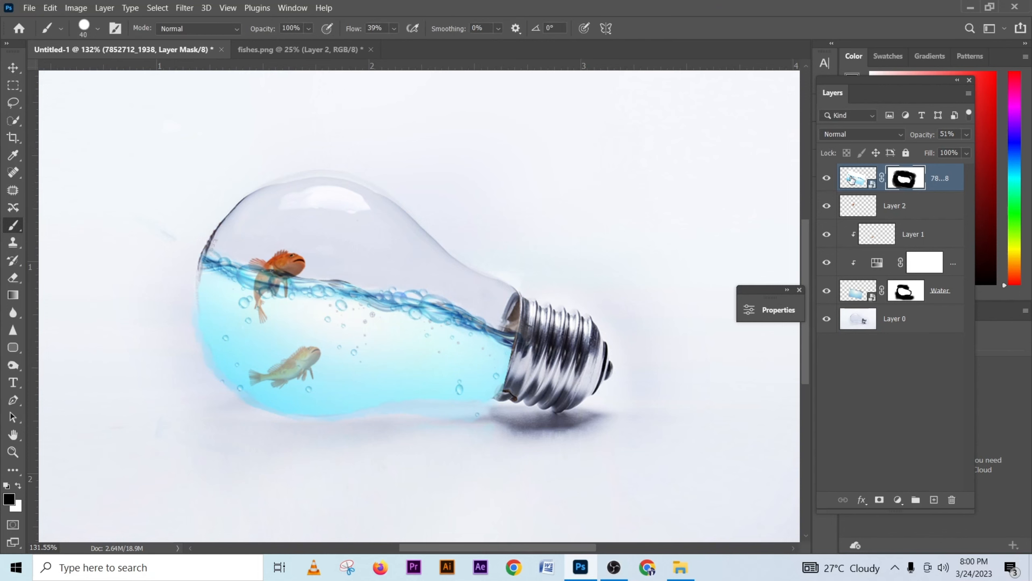
pyautogui.click(827, 178)
pyautogui.press(']')
pyautogui.press(']')
pyautogui.press(']')
pyautogui.press('[')
pyautogui.press('[')
pyautogui.press('[')
pyautogui.press('[')
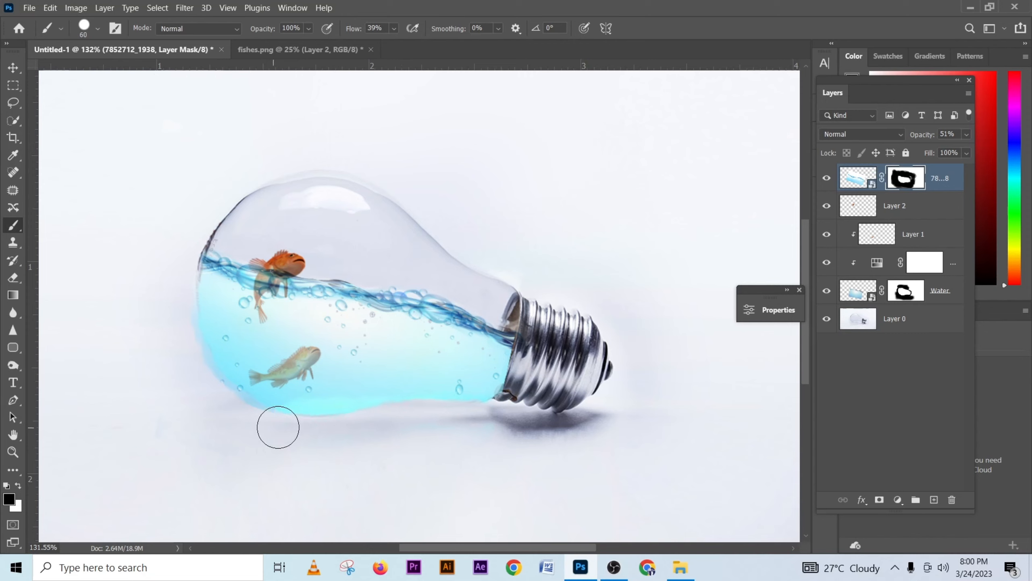
pyautogui.press('x')
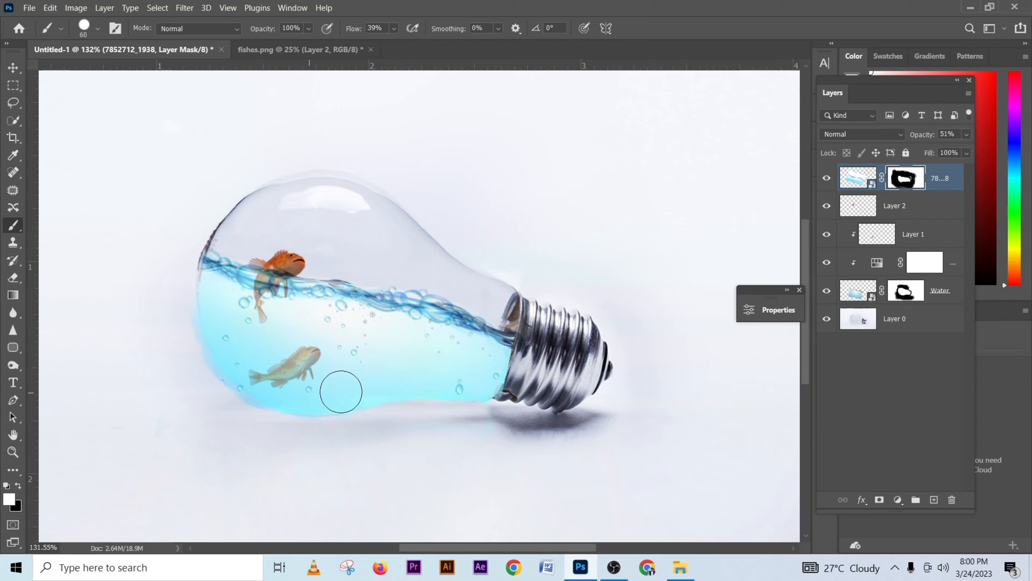
pyautogui.press('x')
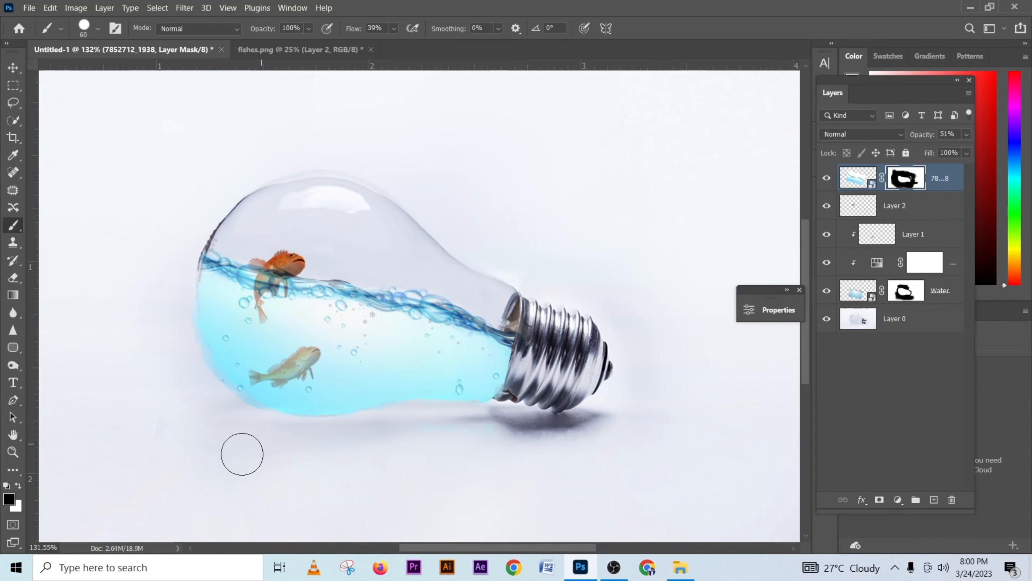
pyautogui.scroll(-2, 486, 376)
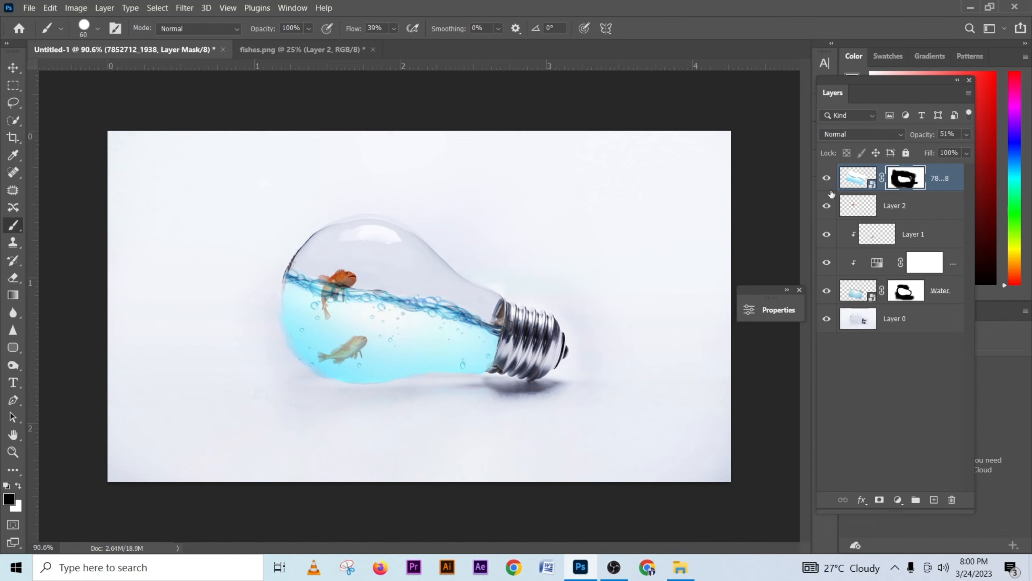
# Step: Set the bubbly water layer's blend mode to Multiply and compare the image with the layer hidden and shown
pyautogui.click(827, 178)
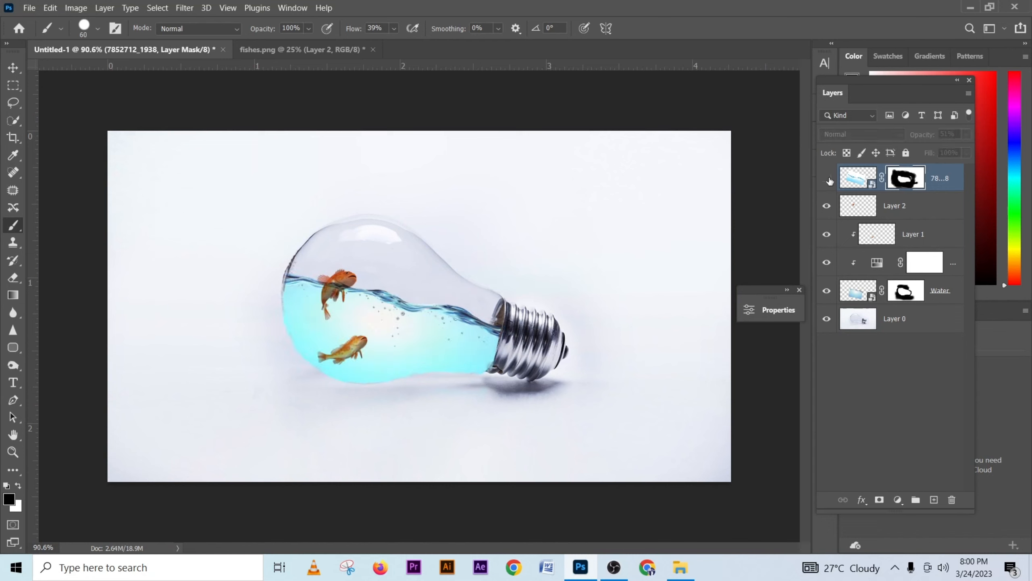
pyautogui.click(828, 180)
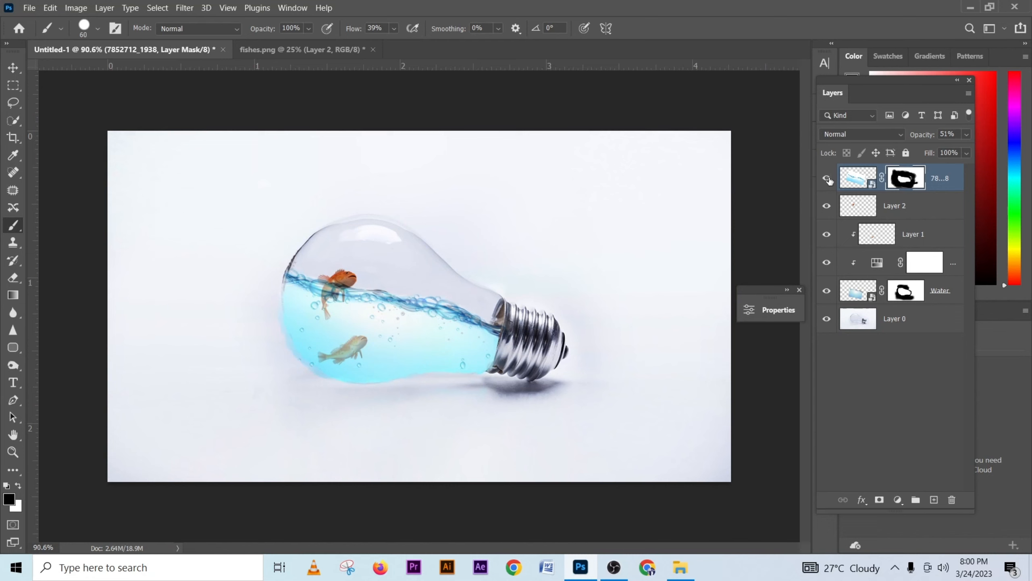
pyautogui.click(850, 134)
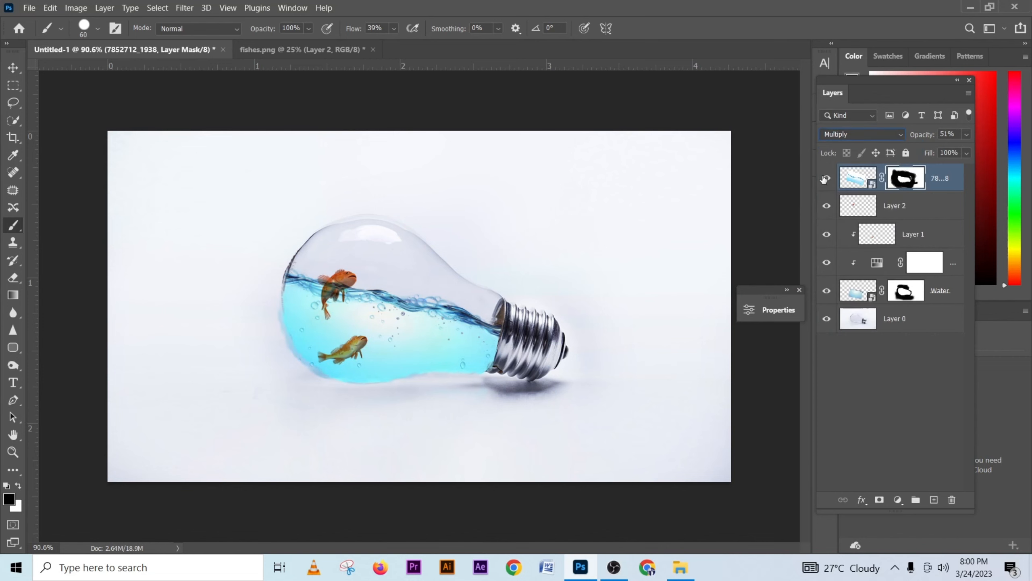
pyautogui.click(827, 178)
pyautogui.click(828, 179)
pyautogui.click(827, 179)
pyautogui.click(827, 179)
# Step: Paint black on the bubbly water's mask with a 30 px brush to remove the spill outside the bulb's left edge
pyautogui.scroll(8, 310, 348)
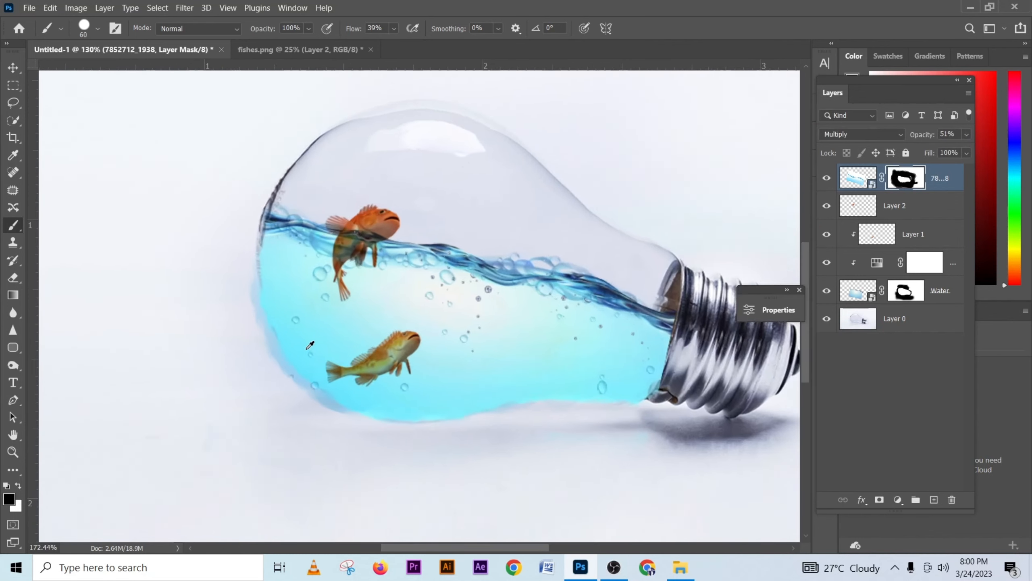
pyautogui.moveTo(320, 351); pyautogui.dragTo(305, 357)
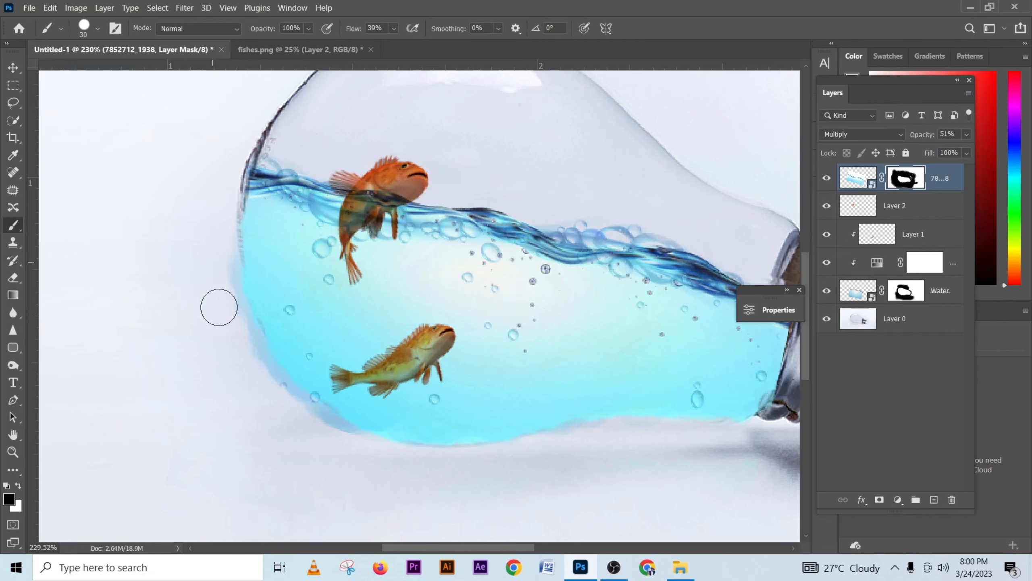
pyautogui.moveTo(206, 258)
pyautogui.mouseDown()
pyautogui.moveTo(220, 324)
pyautogui.moveTo(223, 276)
pyautogui.moveTo(260, 373)
pyautogui.moveTo(294, 422)
pyautogui.moveTo(330, 439)
pyautogui.moveTo(302, 423)
pyautogui.moveTo(312, 418)
pyautogui.moveTo(359, 454)
pyautogui.moveTo(292, 400)
pyautogui.moveTo(238, 335)
pyautogui.mouseUp()
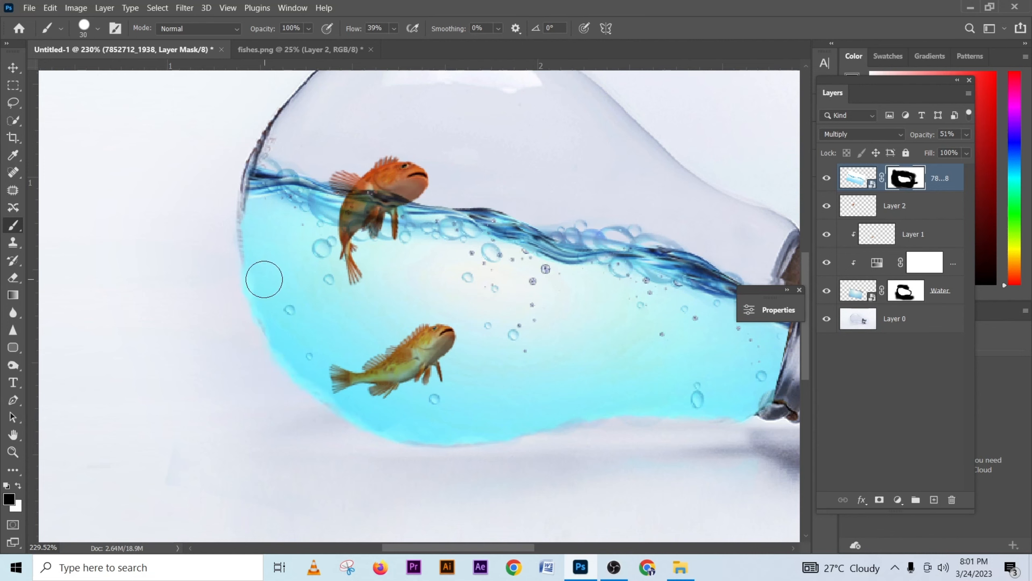
# Step: Touch up the bubbly water's mask along the bulb's left edge with white and a 25 px brush
pyautogui.press('[')
pyautogui.press('[')
pyautogui.press('[')
pyautogui.press('x')
pyautogui.press(']')
pyautogui.press(']')
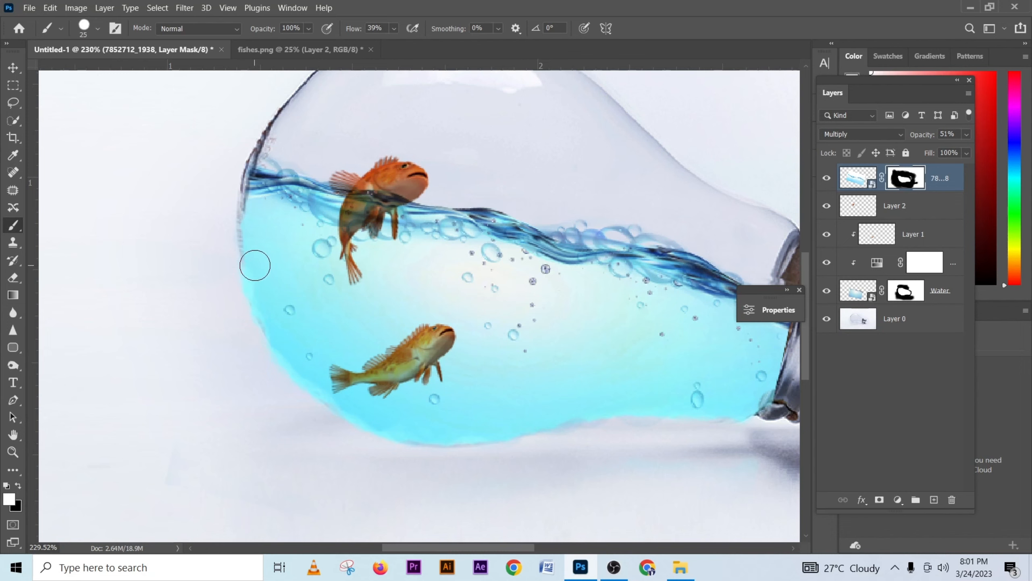
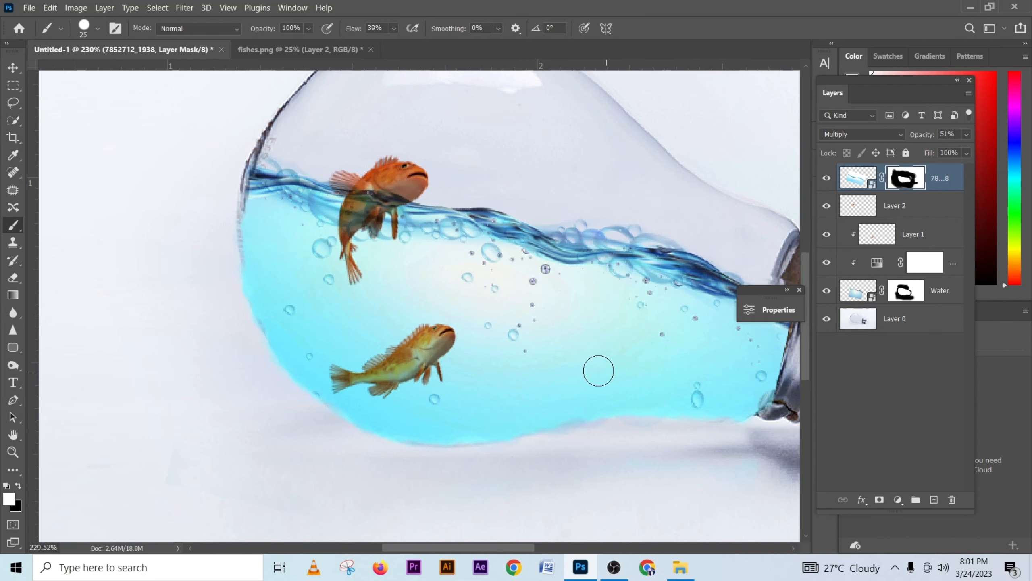
# Step: Paint white on the Water layer's mask with a 28 px brush at 0% hardness to fill the water along the bulb's lower edge
pyautogui.click(897, 296)
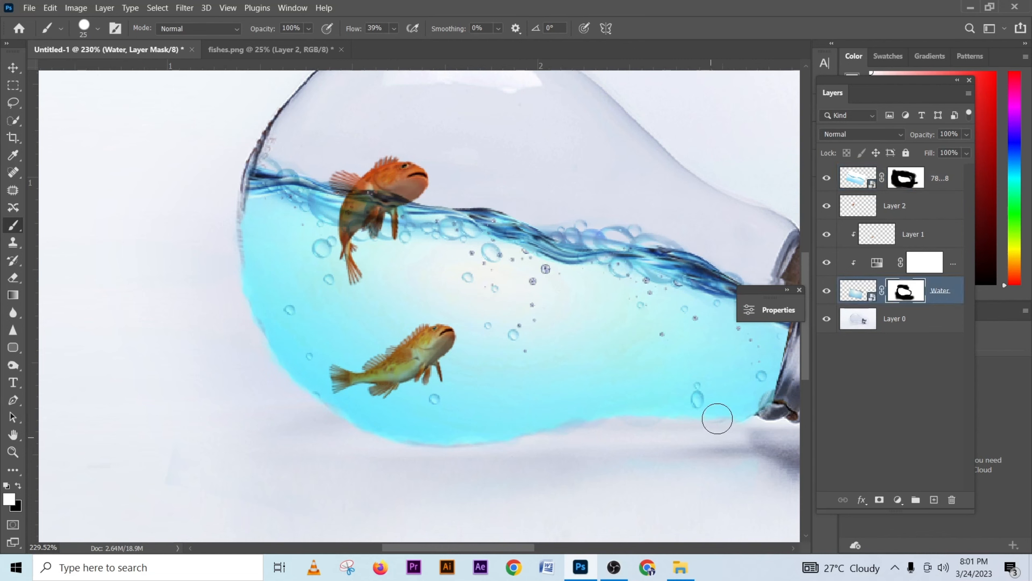
pyautogui.press('x')
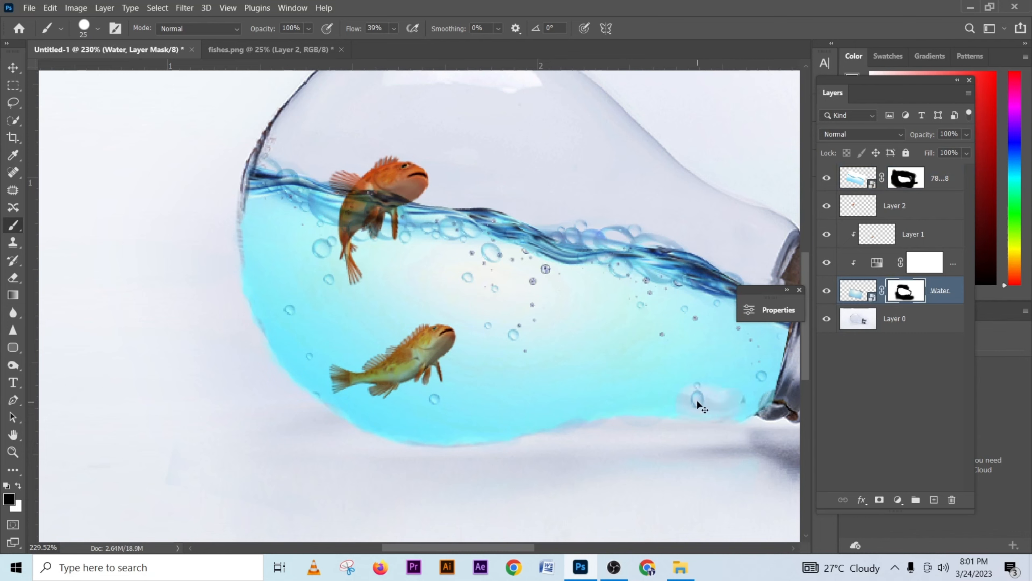
pyautogui.press('x')
pyautogui.moveTo(654, 327)
pyautogui.mouseDown()
pyautogui.moveTo(659, 480)
pyautogui.moveTo(654, 315)
pyautogui.mouseUp()
pyautogui.moveTo(658, 377); pyautogui.dragTo(634, 299)
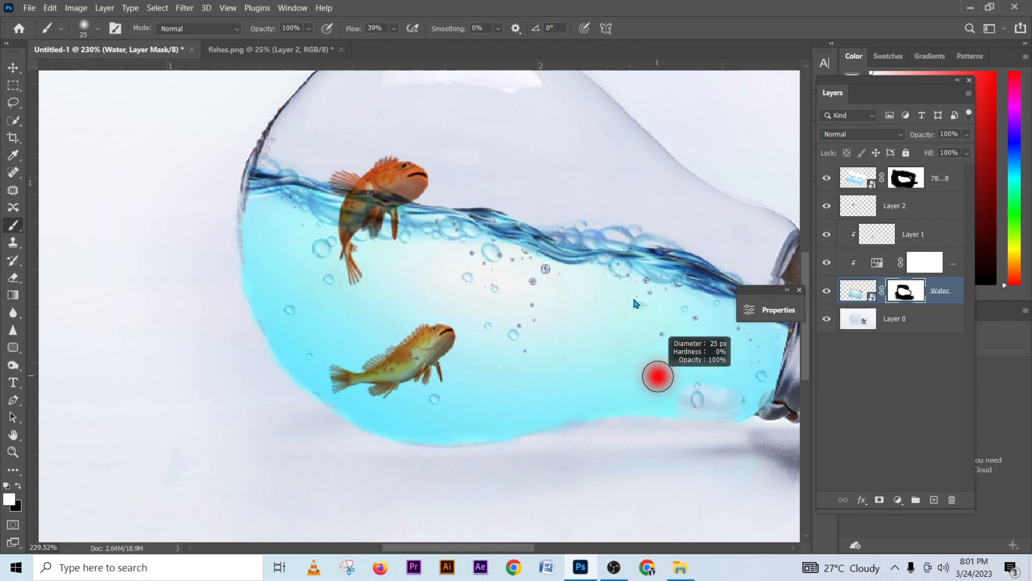
pyautogui.moveTo(708, 391)
pyautogui.mouseDown()
pyautogui.moveTo(731, 391)
pyautogui.moveTo(692, 392)
pyautogui.moveTo(724, 391)
pyautogui.moveTo(725, 403)
pyautogui.moveTo(741, 406)
pyautogui.moveTo(596, 401)
pyautogui.moveTo(508, 429)
pyautogui.moveTo(562, 423)
pyautogui.moveTo(508, 426)
pyautogui.moveTo(529, 428)
pyautogui.moveTo(394, 427)
pyautogui.mouseUp()
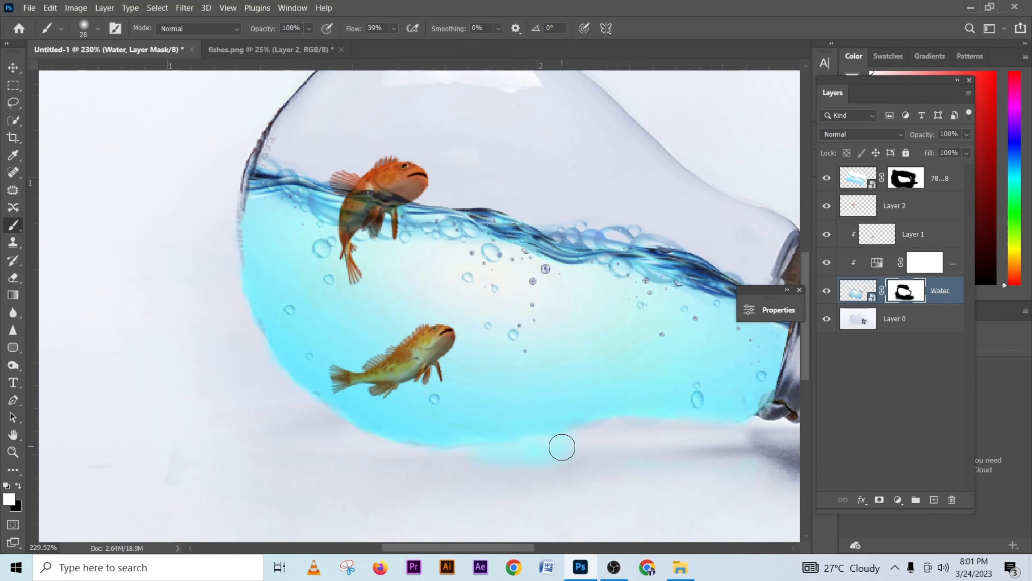
# Step: Paint black on the Water layer's mask to remove the water spilling below the bulb's lower edge
pyautogui.press('x')
pyautogui.moveTo(562, 450)
pyautogui.mouseDown()
pyautogui.moveTo(509, 454)
pyautogui.moveTo(549, 454)
pyautogui.moveTo(588, 434)
pyautogui.moveTo(548, 449)
pyautogui.mouseUp()
pyautogui.press('x')
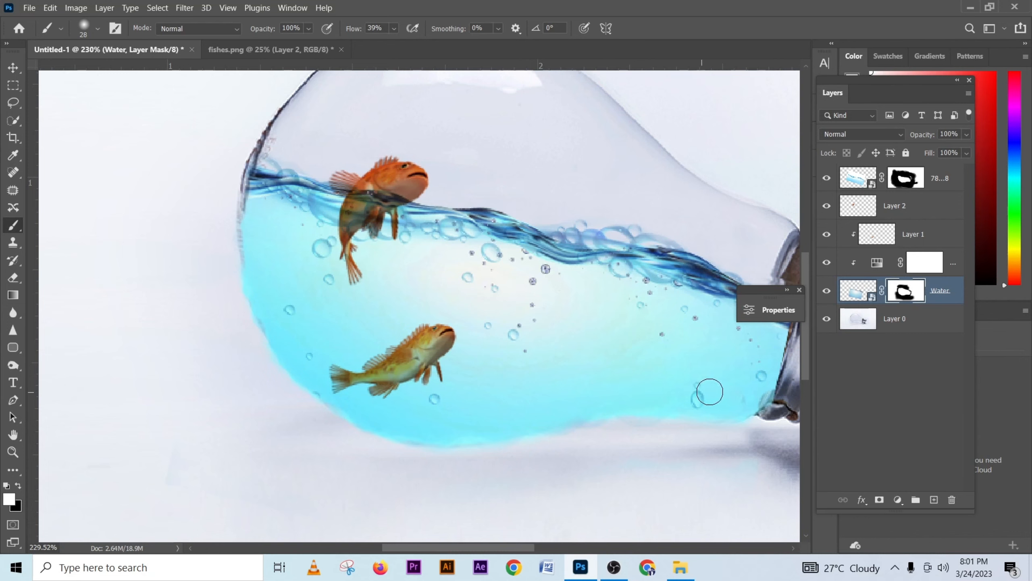
pyautogui.press('x')
pyautogui.press('x')
# Step: Compare the whole image with the bubbly water layer and the fish layer each hidden and shown
pyautogui.scroll(-5, 516, 320)
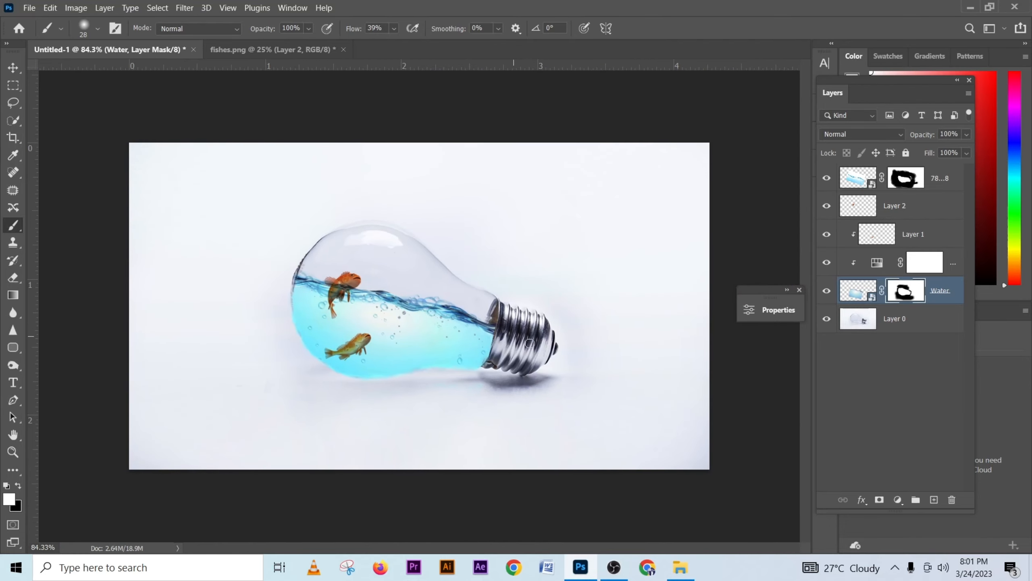
pyautogui.click(827, 180)
pyautogui.click(828, 179)
pyautogui.click(829, 210)
pyautogui.click(829, 210)
pyautogui.click(830, 210)
pyautogui.click(829, 210)
# Step: Add a new layer above Water and draw a long, flat elliptical selection beneath the bulb, spanning its full length
pyautogui.moveTo(13, 85); pyautogui.dragTo(92, 100)
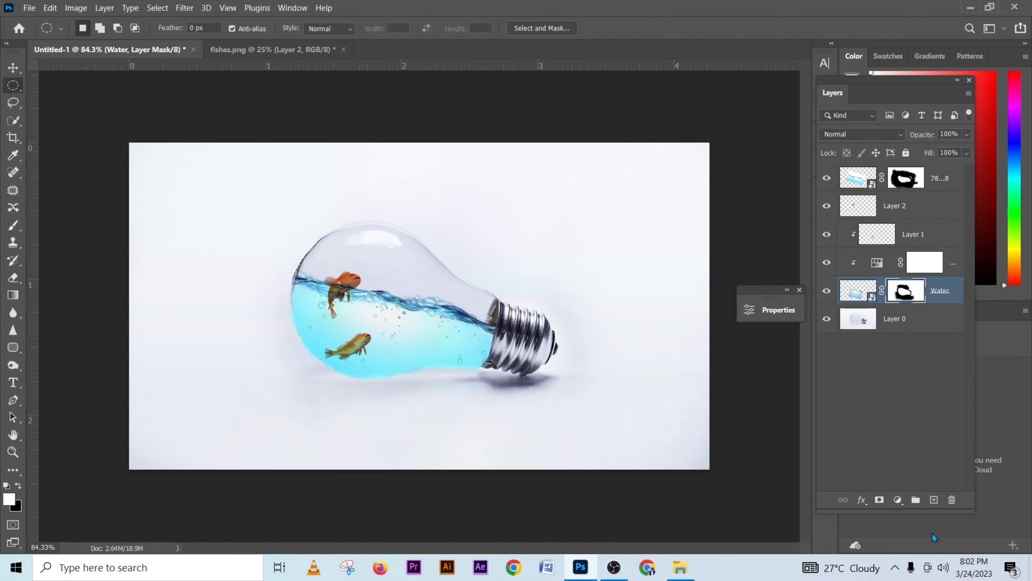
pyautogui.click(934, 499)
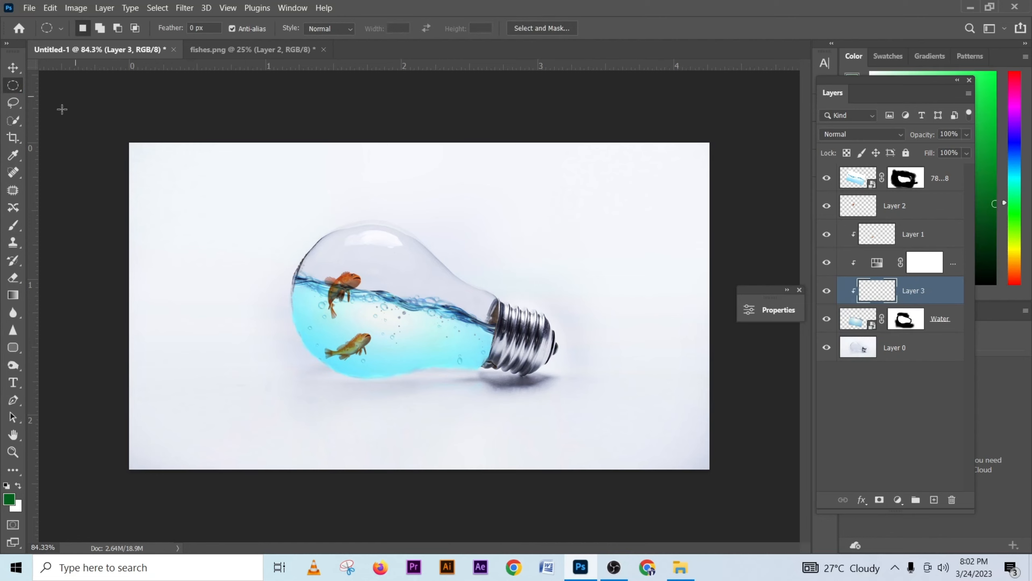
pyautogui.moveTo(11, 87); pyautogui.dragTo(68, 98)
pyautogui.moveTo(294, 369); pyautogui.dragTo(565, 383)
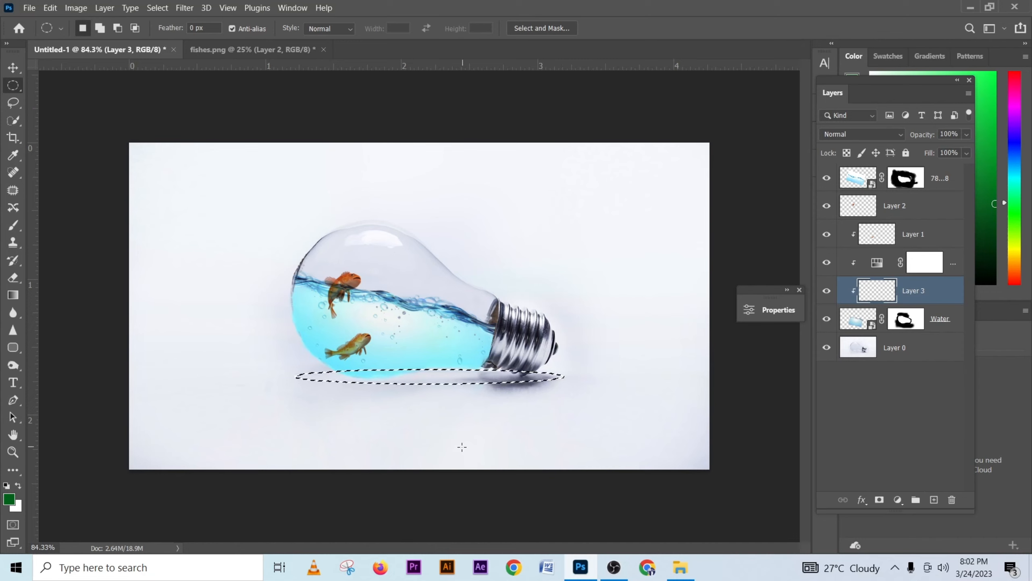
# Step: Fill the elliptical selection with black in Normal mode at 100% opacity, and deselect it
pyautogui.hotkey('shift', 'F5')
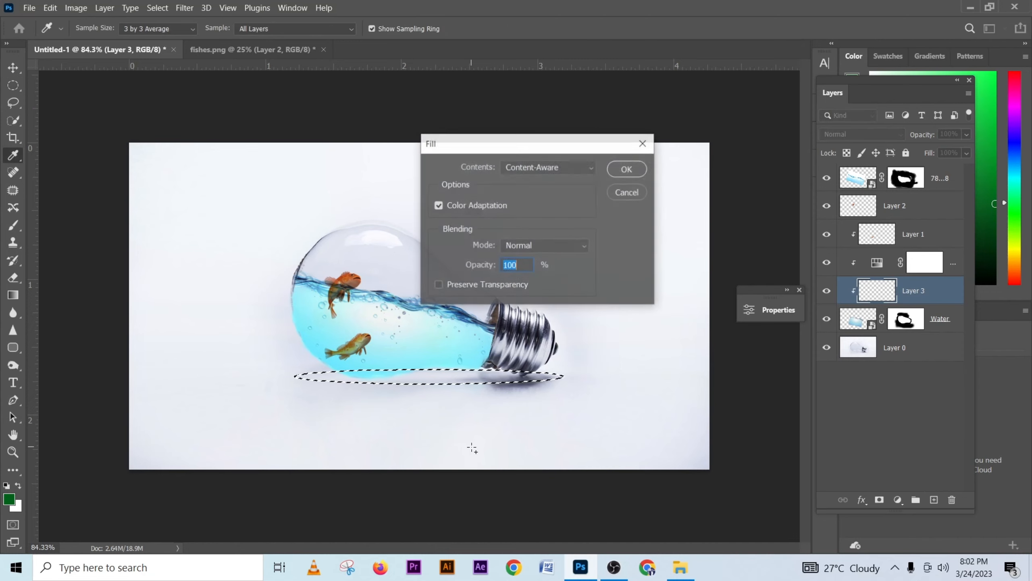
pyautogui.click(546, 166)
pyautogui.click(524, 274)
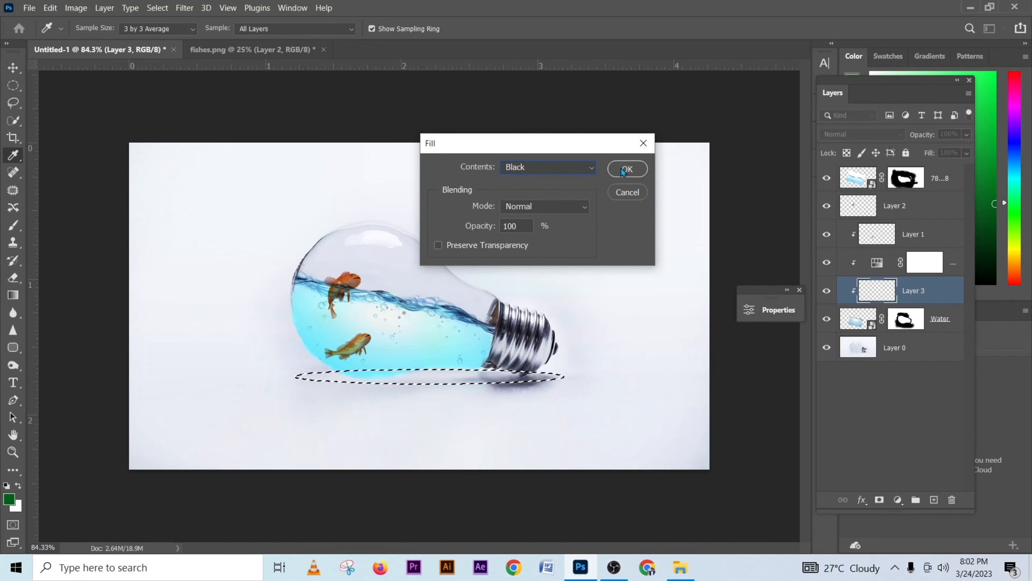
pyautogui.click(626, 169)
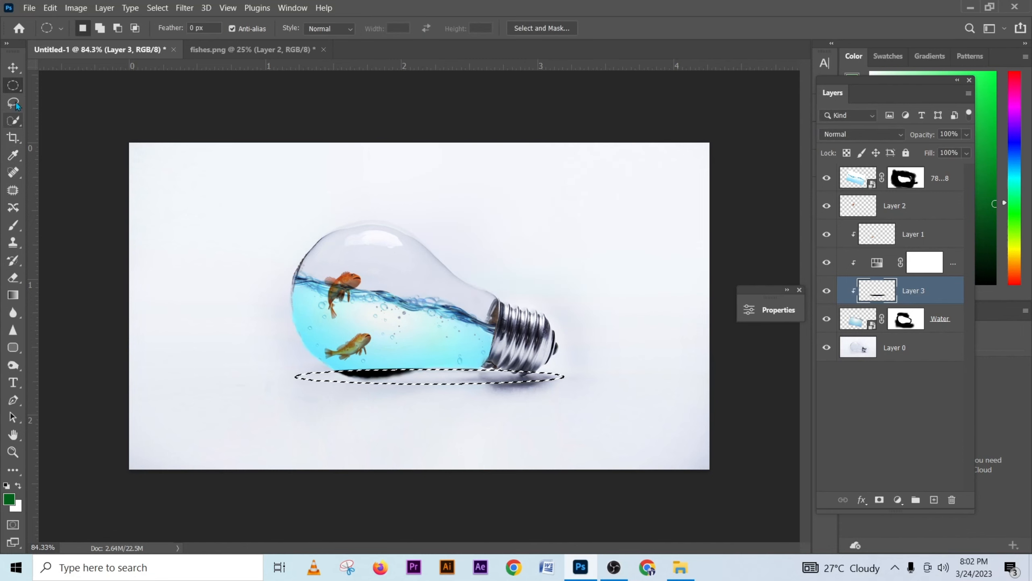
pyautogui.hotkey('ctrl', 'd')
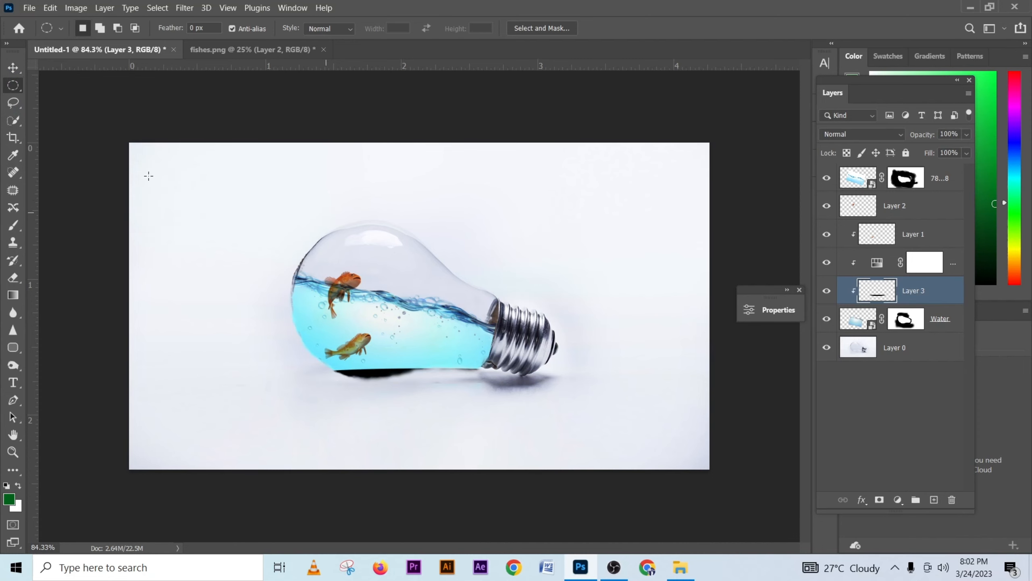
# Step: Move the black ellipse layer to the top of the layer stack and position the ellipse directly under the bulb
pyautogui.press('v')
pyautogui.moveTo(451, 262); pyautogui.dragTo(467, 256)
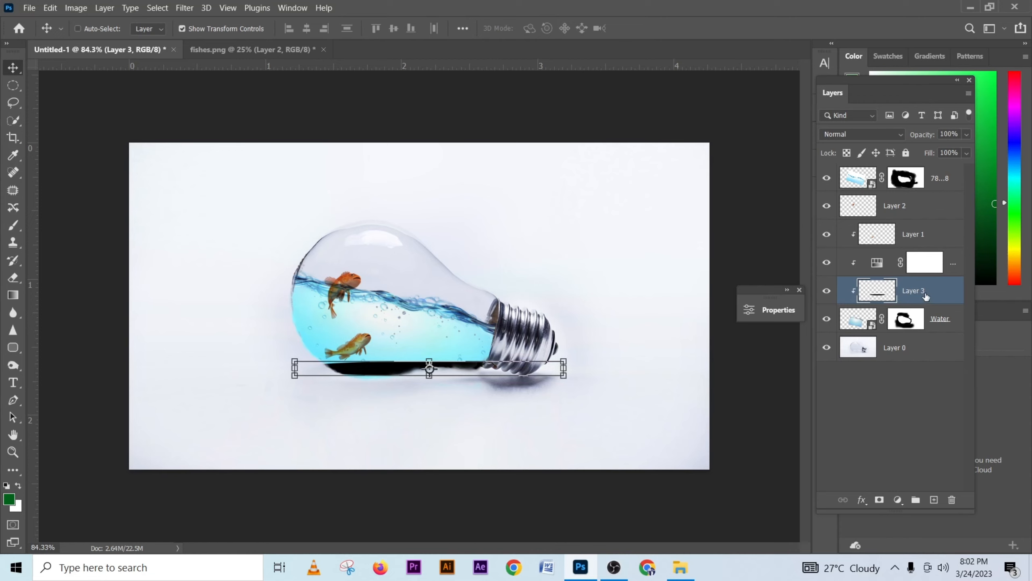
pyautogui.moveTo(558, 256); pyautogui.dragTo(561, 285)
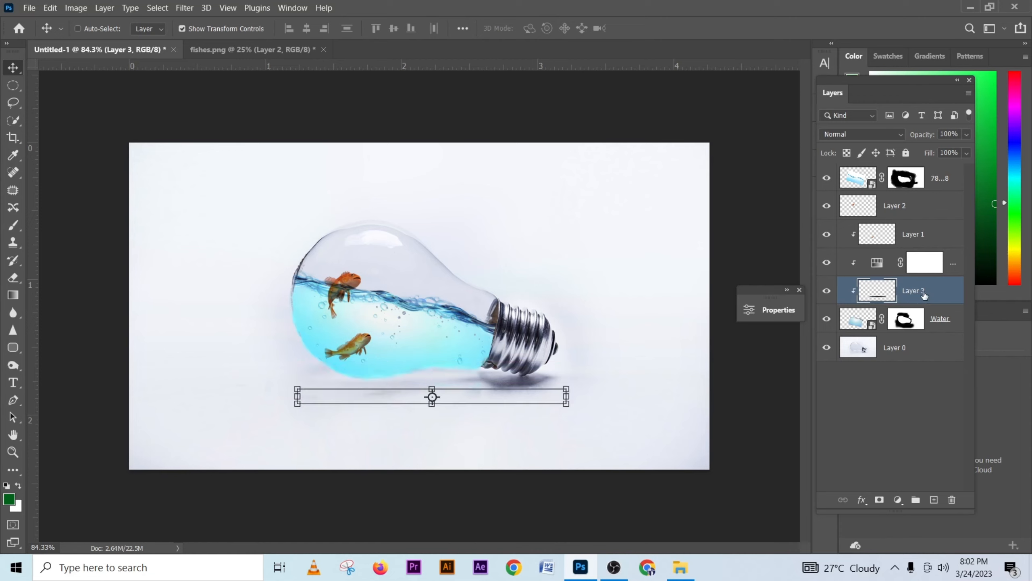
pyautogui.moveTo(925, 296); pyautogui.dragTo(923, 168)
pyautogui.moveTo(940, 295); pyautogui.dragTo(938, 174)
pyautogui.moveTo(546, 339); pyautogui.dragTo(532, 324)
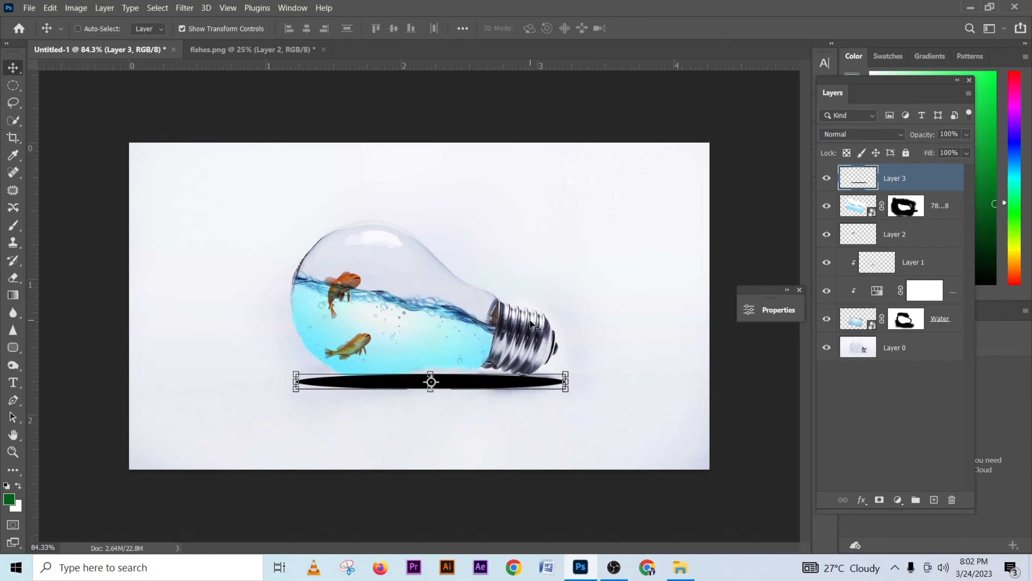
# Step: Apply a Gaussian Blur with a 9-pixel radius to the black ellipse to soften it into a shadow
pyautogui.click(185, 7)
pyautogui.moveTo(219, 168)
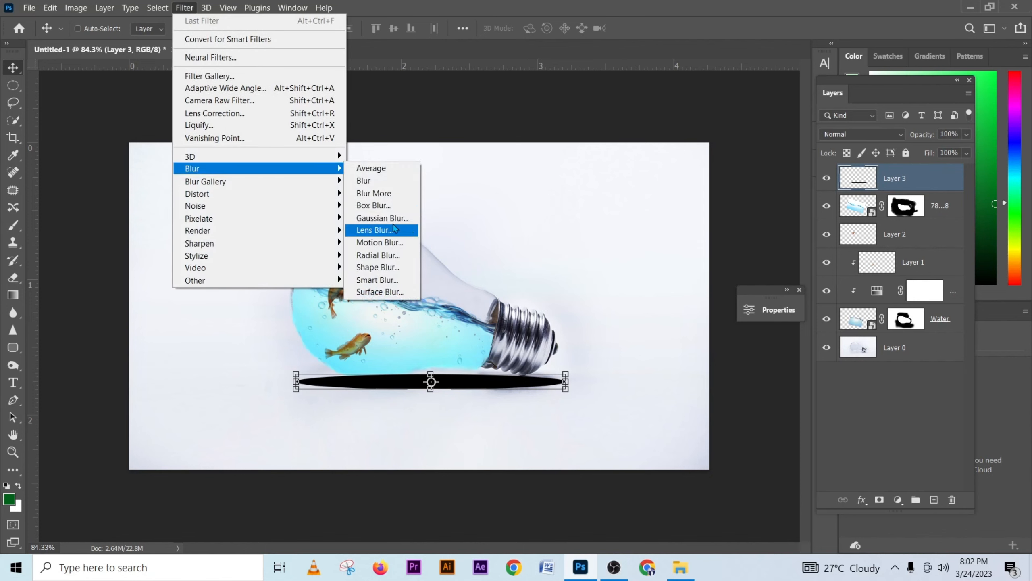
pyautogui.click(415, 218)
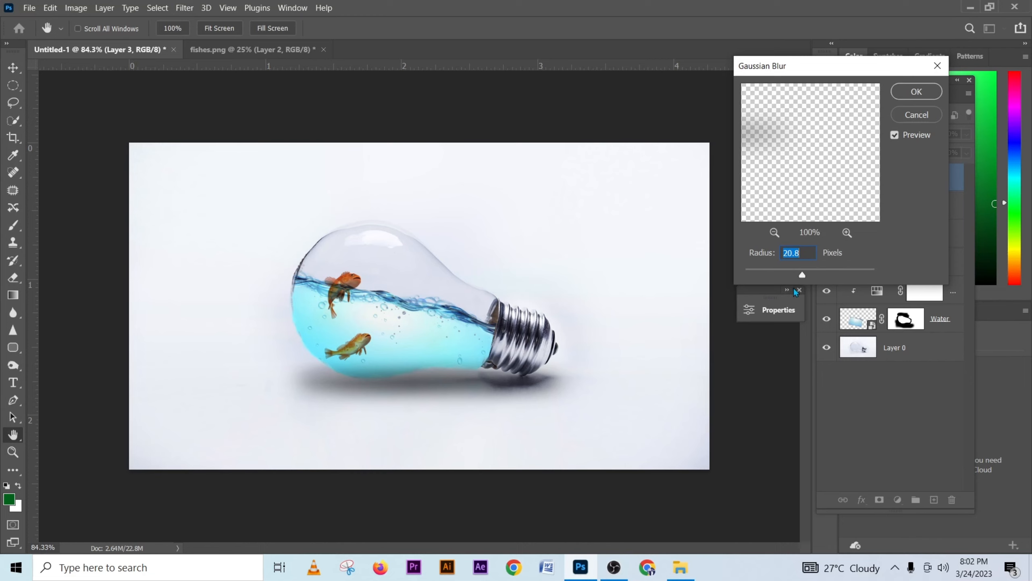
pyautogui.write('0')
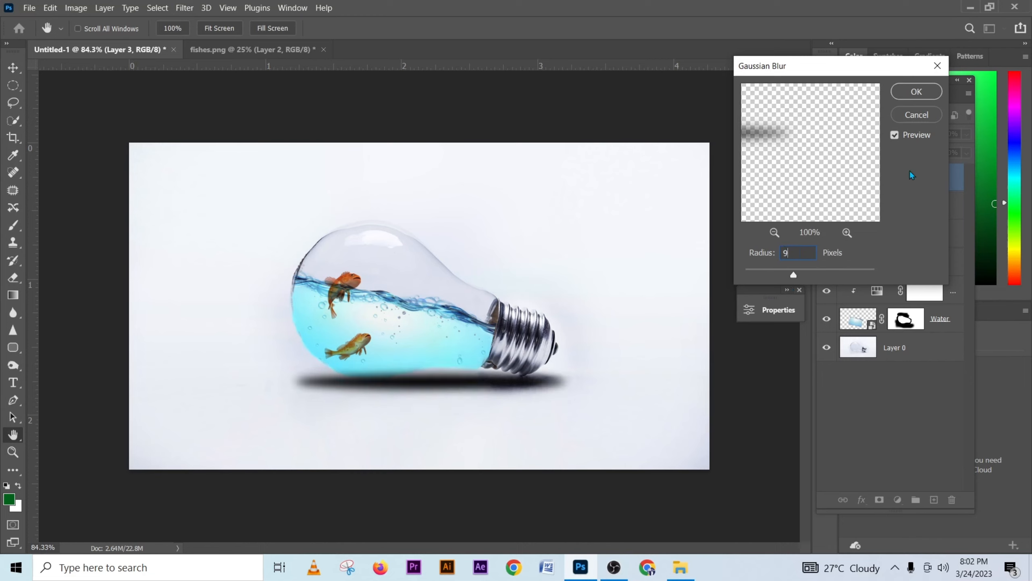
pyautogui.click(907, 91)
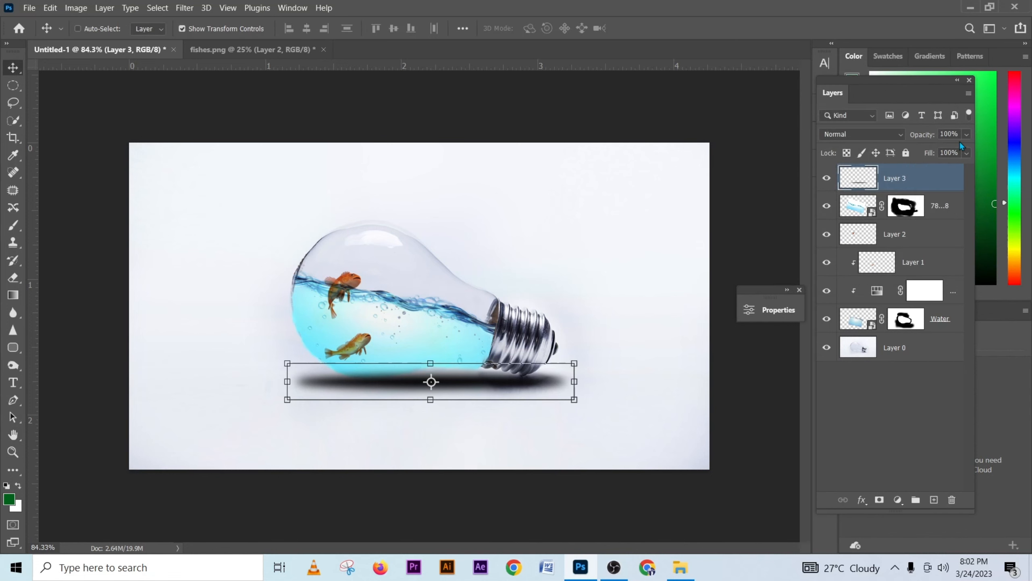
# Step: Lower the shadow layer's opacity to 29% and compare the image with the shadow hidden and shown
pyautogui.click(966, 139)
pyautogui.click(924, 149)
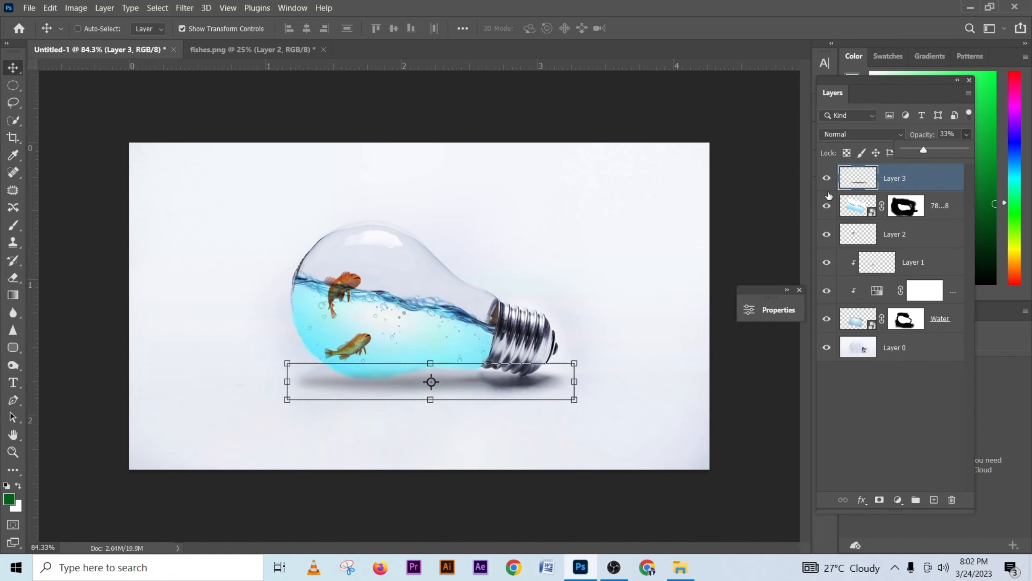
pyautogui.click(827, 179)
pyautogui.click(826, 180)
pyautogui.click(827, 179)
pyautogui.click(827, 180)
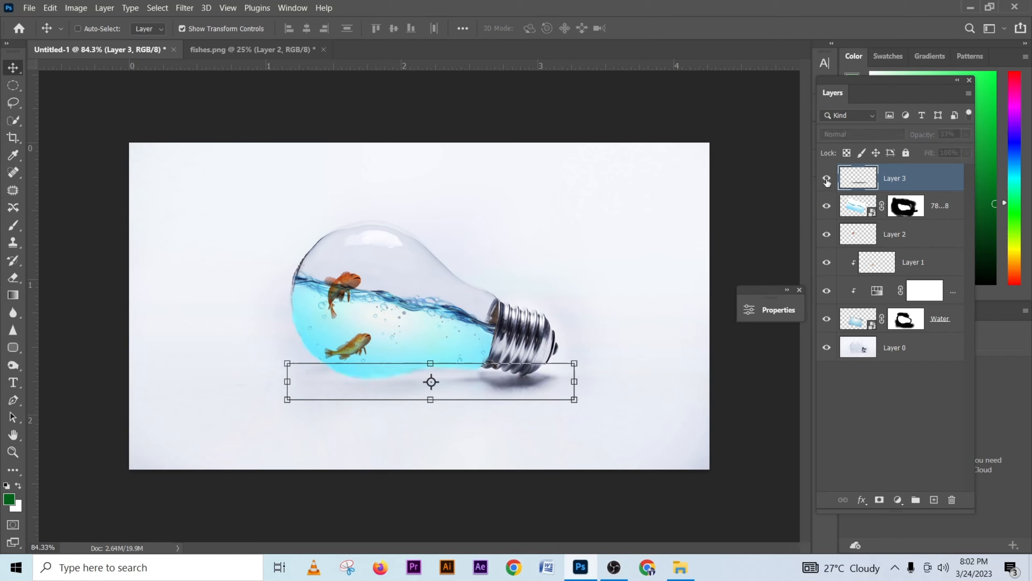
pyautogui.click(12, 85)
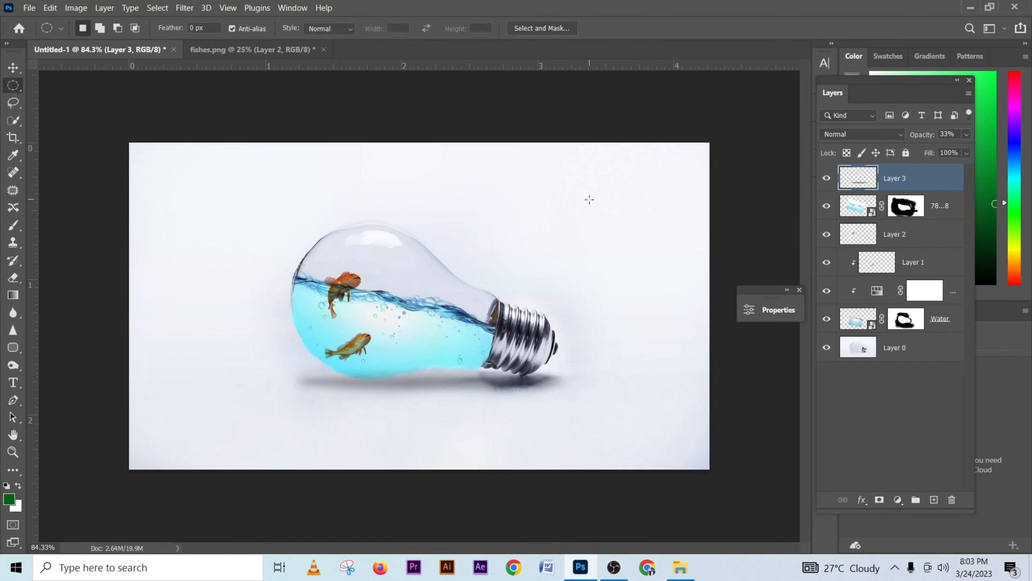
pyautogui.click(965, 135)
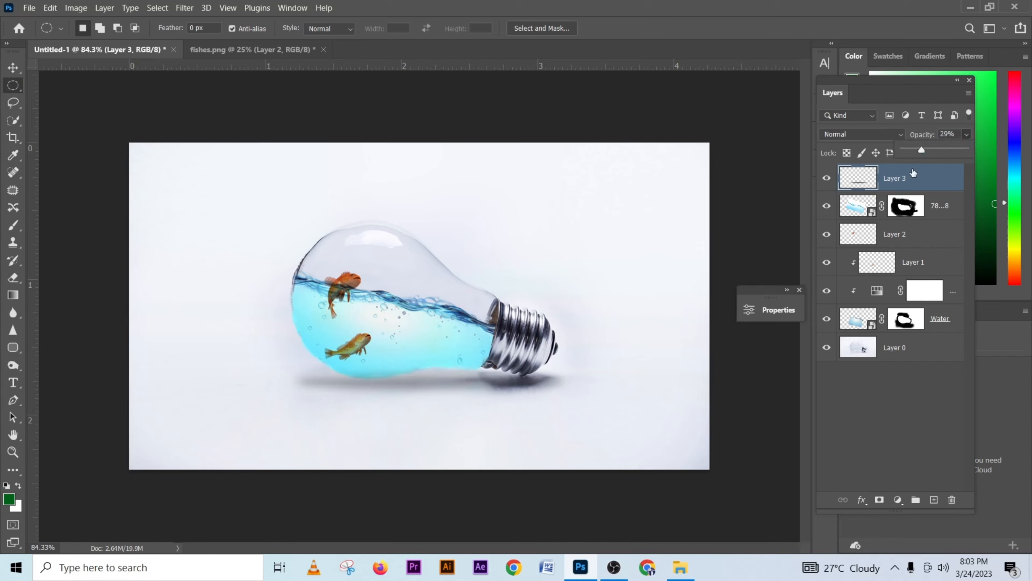
pyautogui.click(827, 179)
pyautogui.click(827, 179)
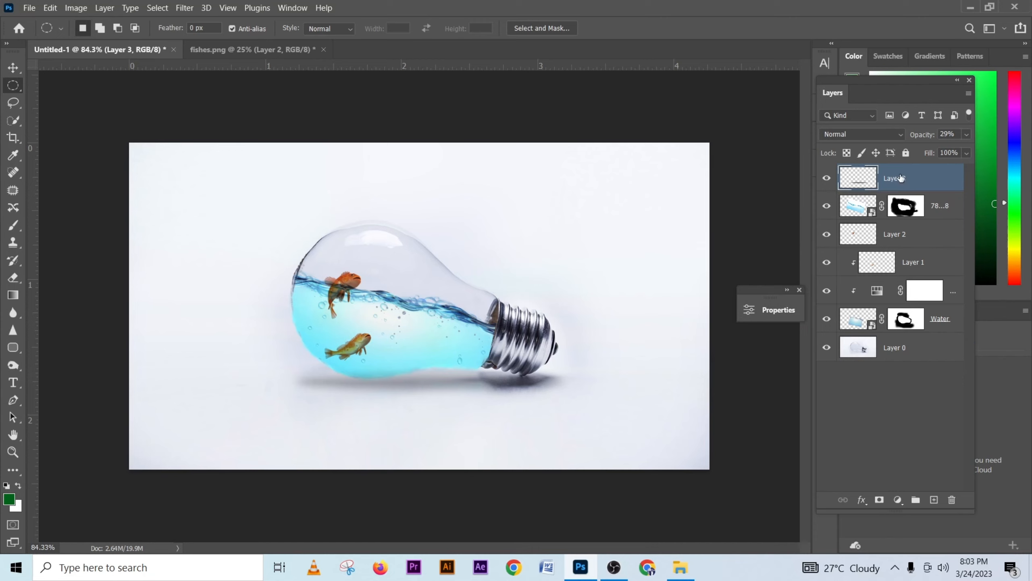
# Step: Add a new layer at the top of the stack and stamp all visible layers into it
pyautogui.click(933, 500)
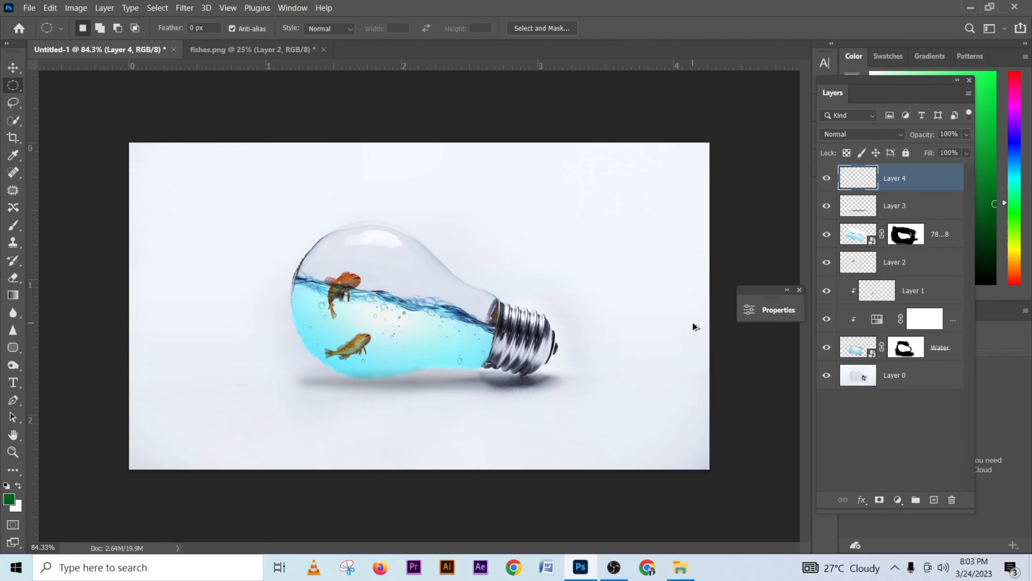
pyautogui.hotkey('ctrl', 'shift', 'alt', 'e')
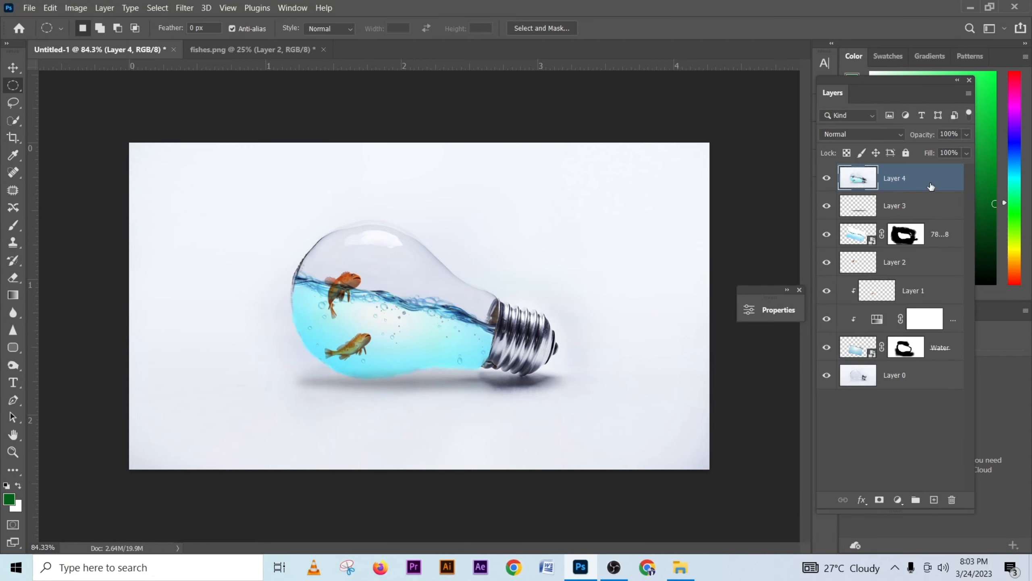